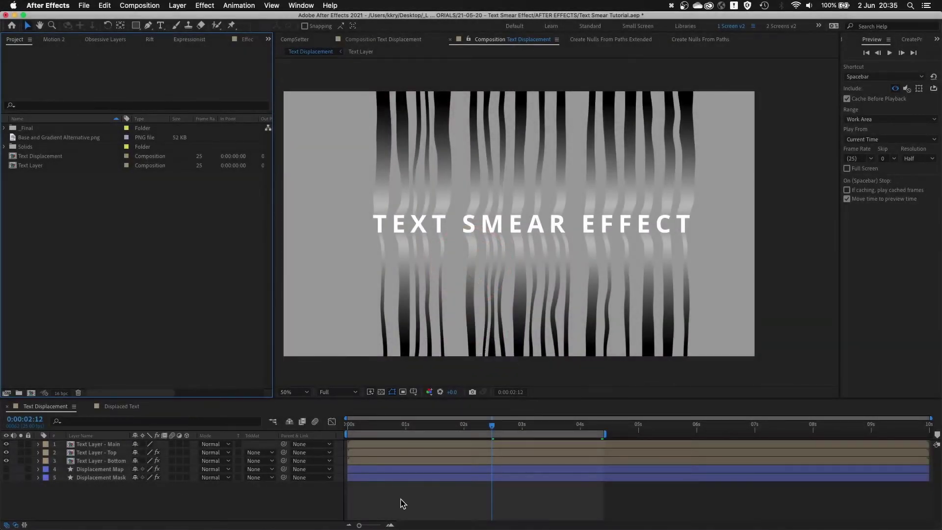
Create a new composition from the Text Displacement composition and name it Text Smear Effect.
{"action": "left_click_drag", "start_coordinate": [401, 499], "coordinate": [380, 440]}
{"action": "left_click_drag", "start_coordinate": [269, 396], "coordinate": [92, 491]}
{"action": "left_click_drag", "start_coordinate": [46, 156], "coordinate": [31, 393]}
{"action": "key", "text": "Return"}
{"action": "type", "text": "Text Smear Effect"}
{"action": "key", "text": "Return"}
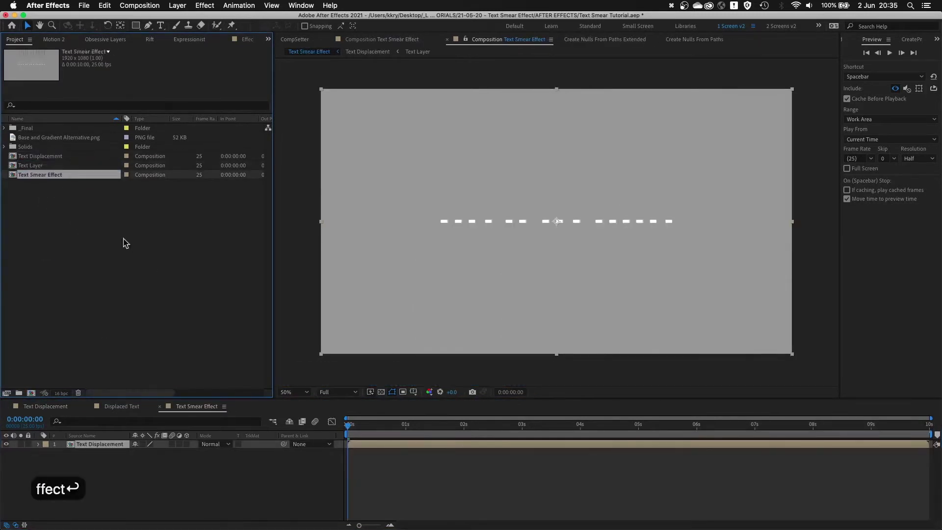
{"action": "left_click", "coordinate": [71, 198]}
{"action": "left_click", "coordinate": [50, 176]}
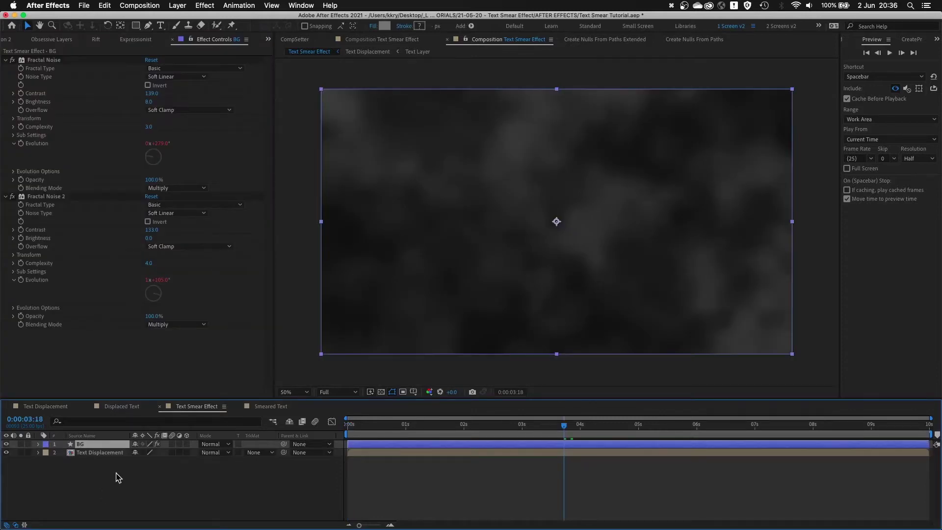
Solo the BG layer and examine its Fractal Noise transform settings, fill colour and Evolution expressions, with the playhead moved to 0:00:06:03.
{"action": "left_click", "coordinate": [76, 195]}
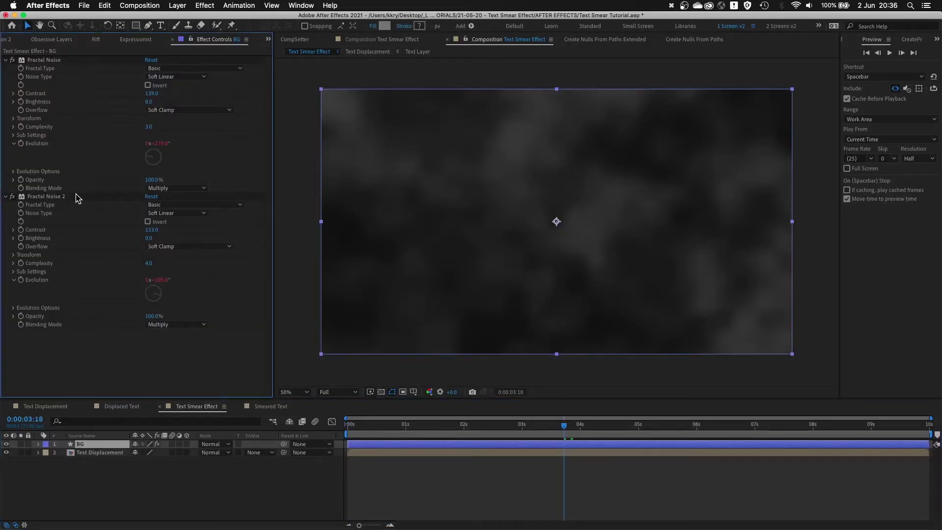
{"action": "left_click", "coordinate": [14, 118]}
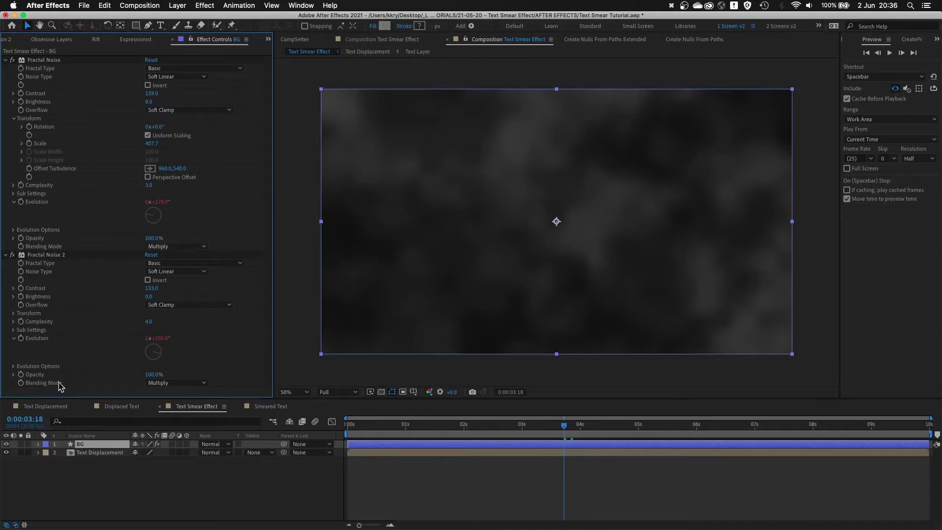
{"action": "left_click", "coordinate": [104, 480]}
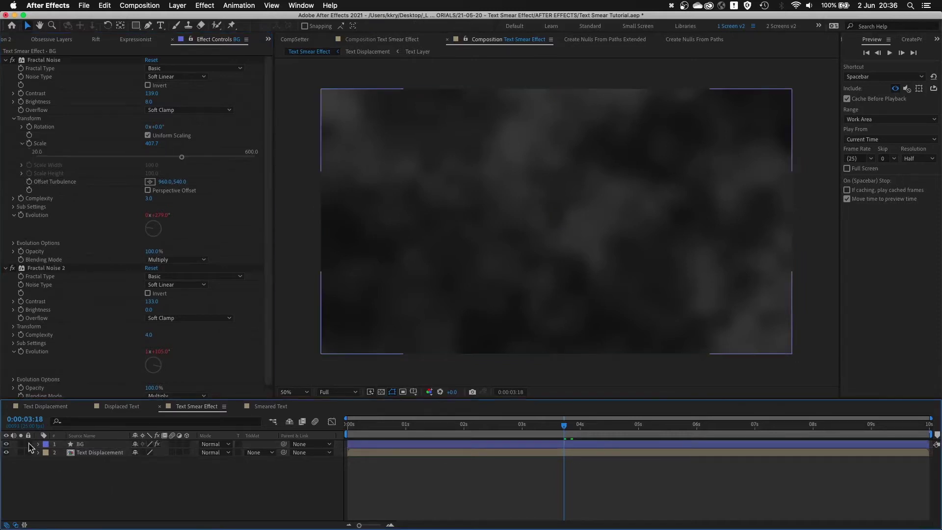
{"action": "left_click", "coordinate": [21, 444]}
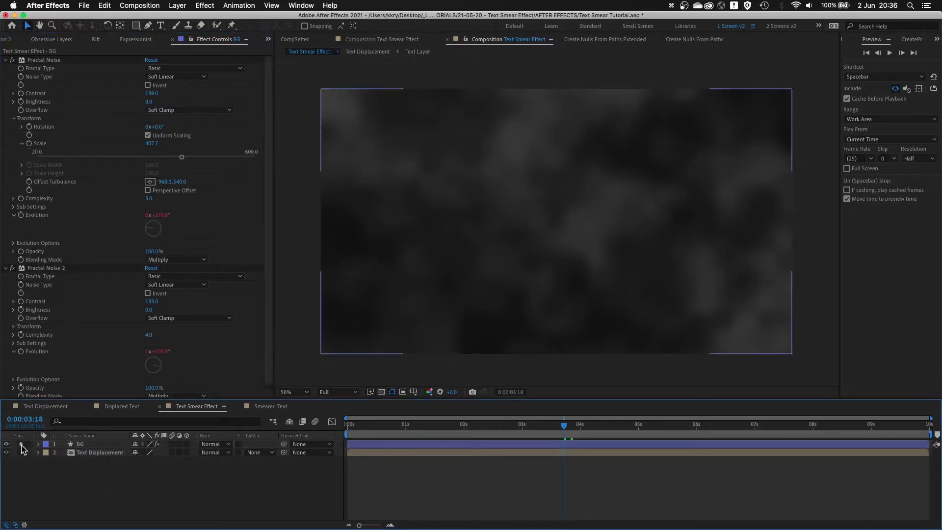
{"action": "left_click", "coordinate": [110, 445]}
{"action": "scroll", "coordinate": [81, 291], "scroll_direction": "down", "scroll_amount": 1}
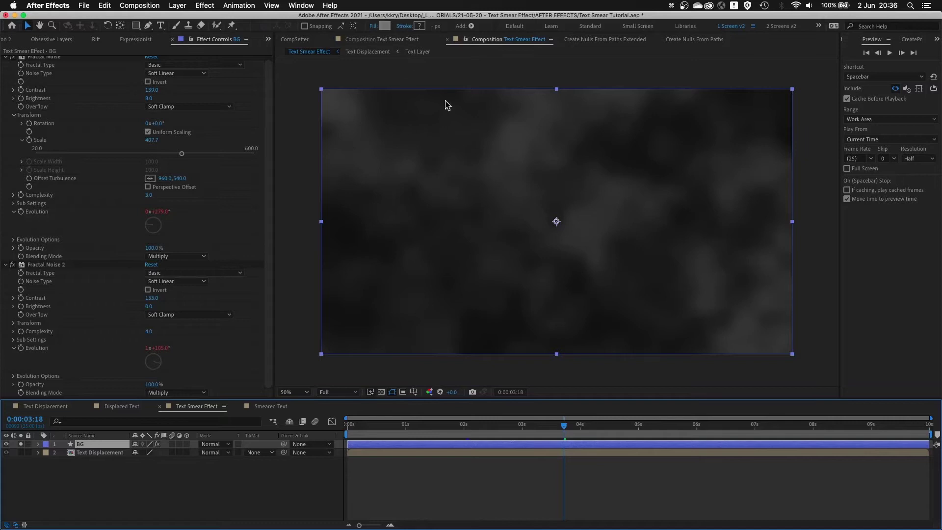
{"action": "left_click", "coordinate": [385, 26]}
{"action": "left_click", "coordinate": [301, 248]}
{"action": "left_click", "coordinate": [396, 232]}
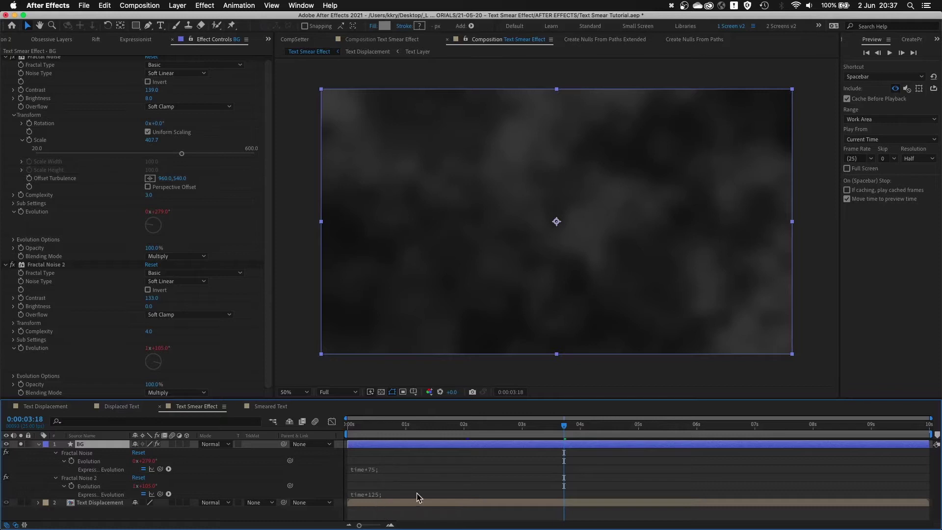
{"action": "left_click_drag", "start_coordinate": [620, 425], "coordinate": [704, 425]}
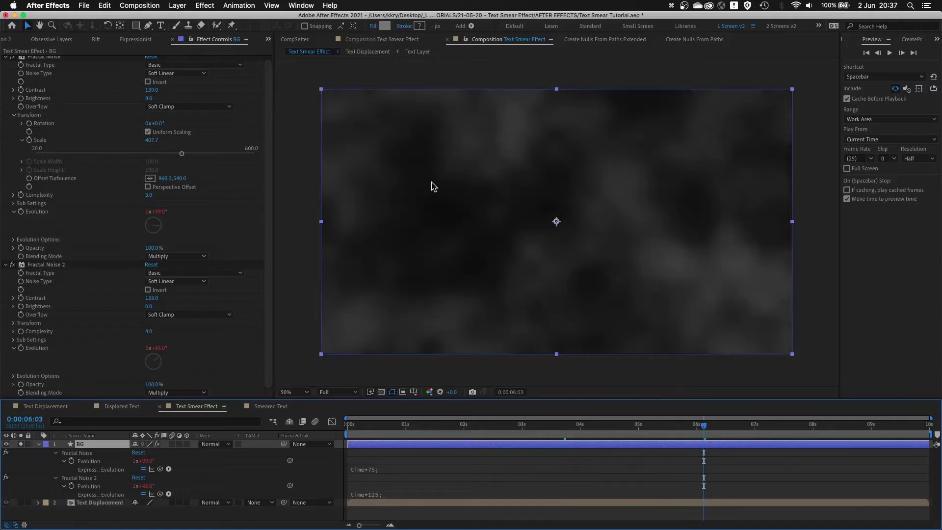
Filter the layer properties for "seed" and compare the Random Seed values of BG's two Fractal Noise effects.
{"action": "left_click", "coordinate": [81, 422]}
{"action": "type", "text": "seed"}
{"action": "left_click", "coordinate": [225, 476]}
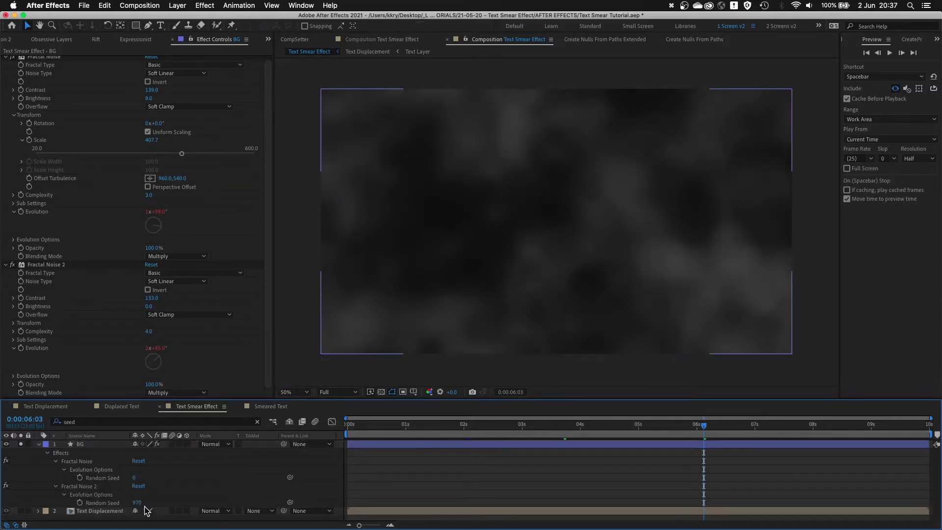
{"action": "left_click", "coordinate": [14, 375]}
{"action": "left_click", "coordinate": [14, 376]}
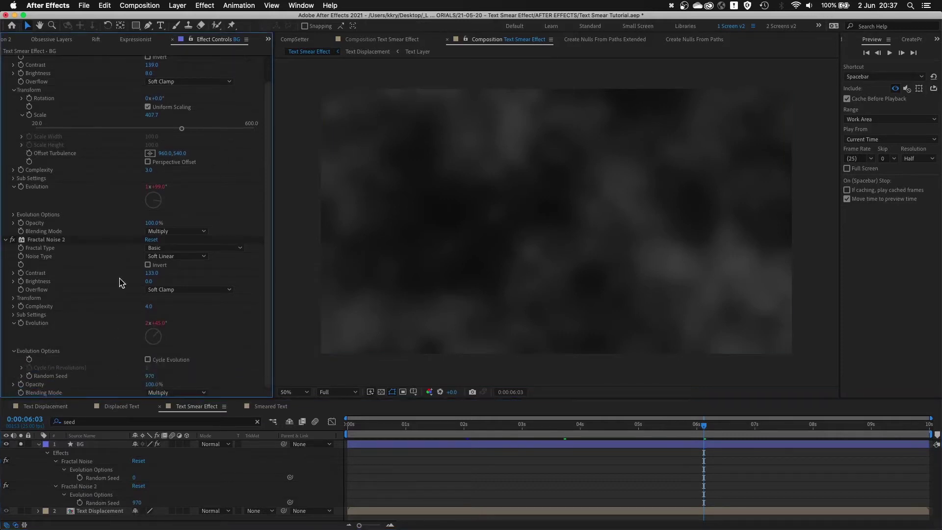
{"action": "left_click", "coordinate": [90, 468]}
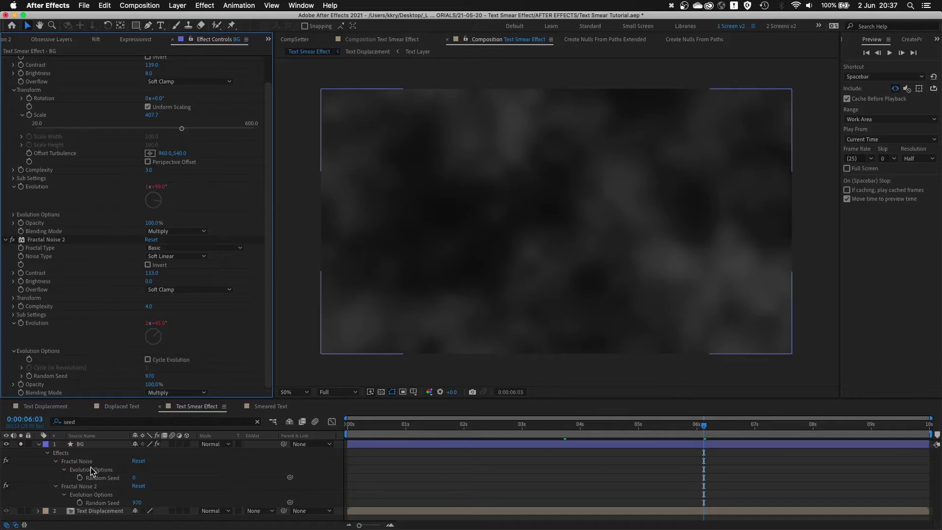
Turn off solo for the BG layer and move it beneath the Text Displacement layer.
{"action": "key", "text": "u"}
{"action": "left_click", "coordinate": [20, 444]}
{"action": "left_click_drag", "start_coordinate": [90, 444], "coordinate": [89, 464]}
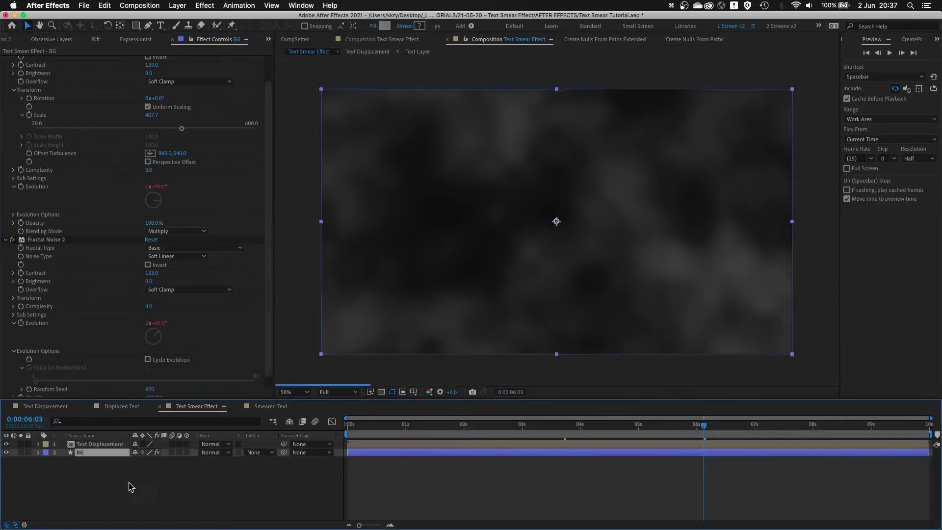
{"action": "left_click", "coordinate": [171, 484]}
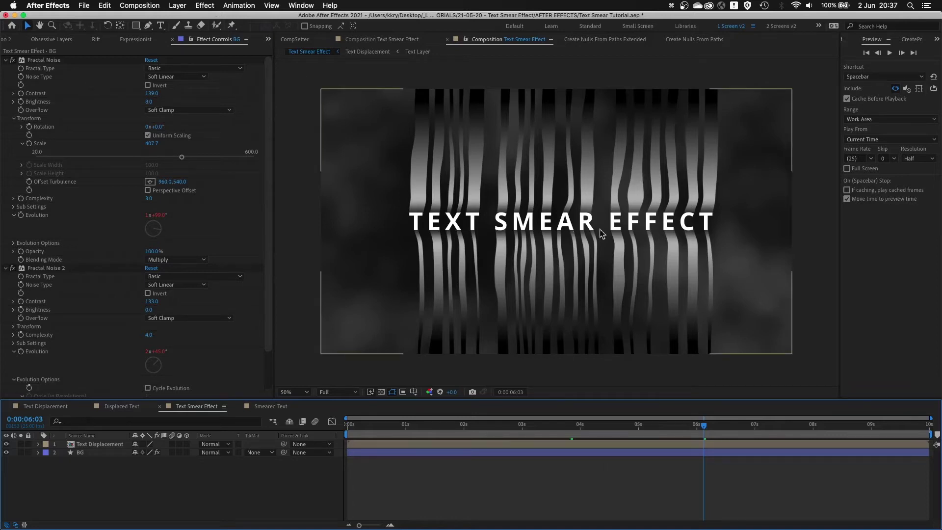
Add an adjustment layer named Colorama above the other layers and apply the Colorama effect to it.
{"action": "left_click", "coordinate": [177, 6]}
{"action": "mouse_move", "coordinate": [196, 17]}
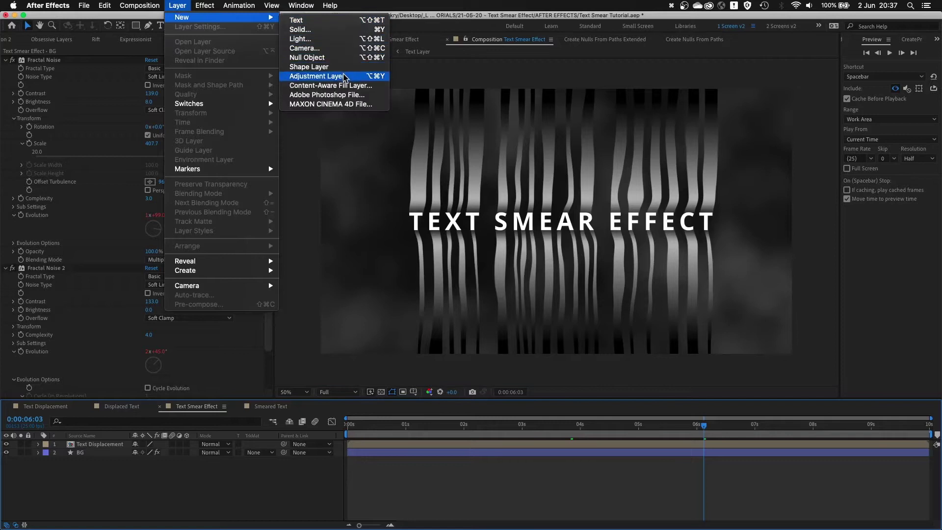
{"action": "left_click", "coordinate": [345, 77]}
{"action": "key", "text": "Return"}
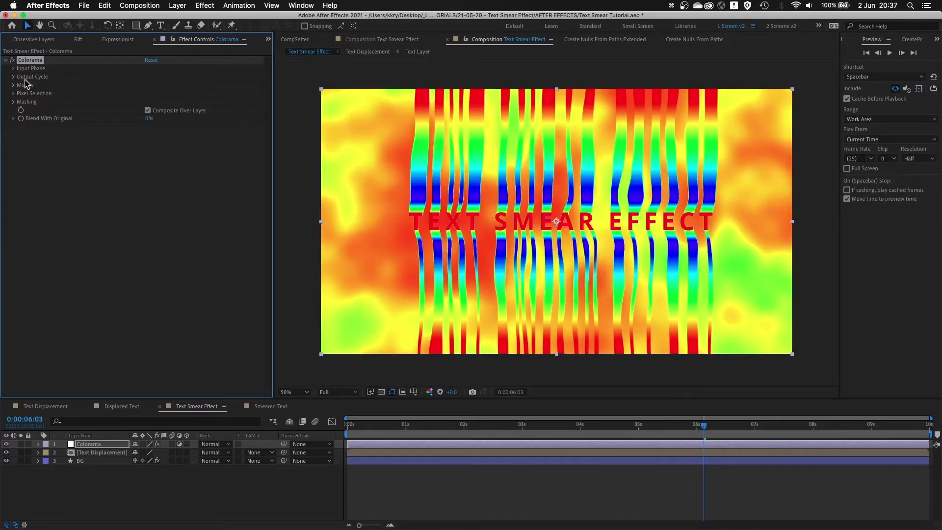
Review the Get Phase From options in the Colorama effect's Input Phase settings.
{"action": "left_click", "coordinate": [13, 69]}
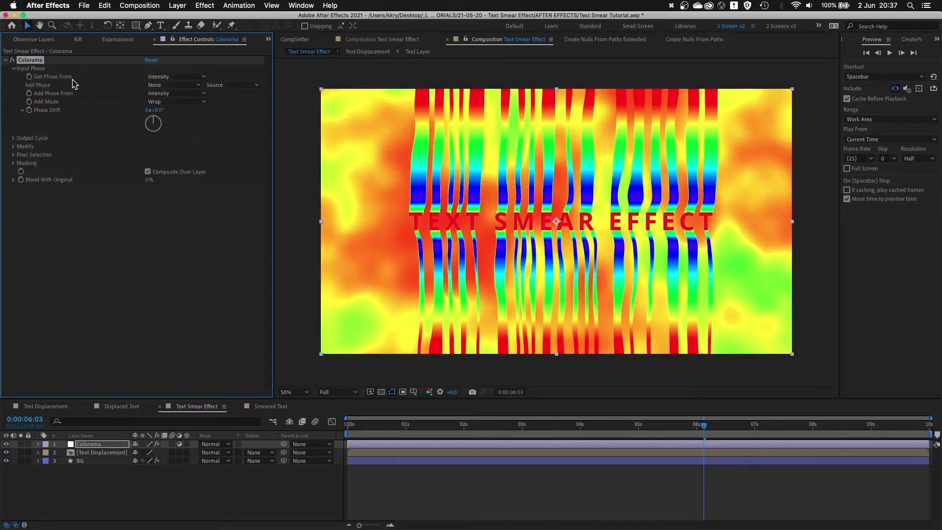
{"action": "left_click", "coordinate": [187, 77]}
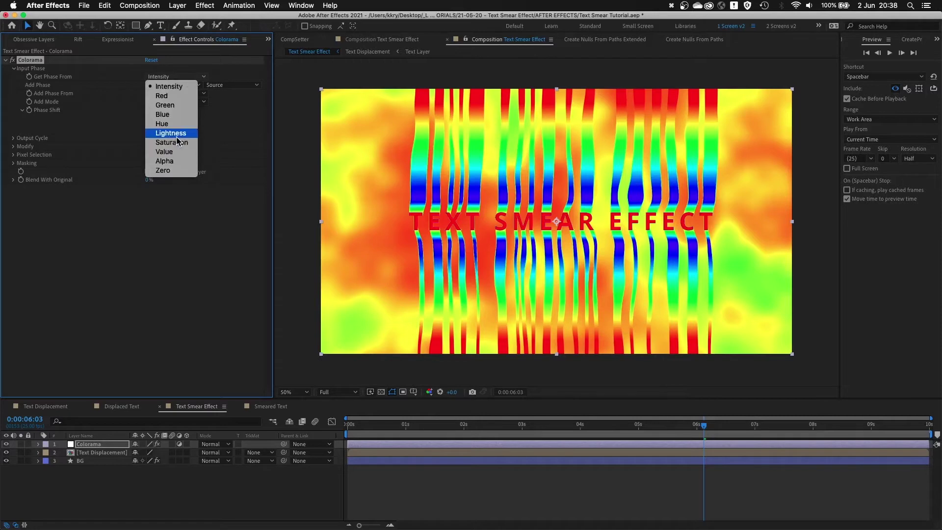
{"action": "left_click", "coordinate": [161, 243]}
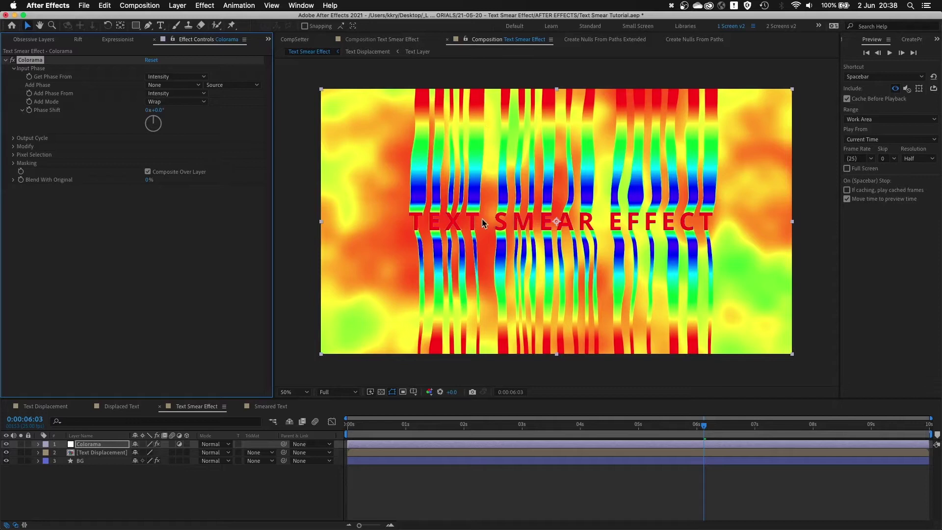
Remove every colour except red and cyan from the Colorama effect's Output Cycle.
{"action": "left_click", "coordinate": [13, 138]}
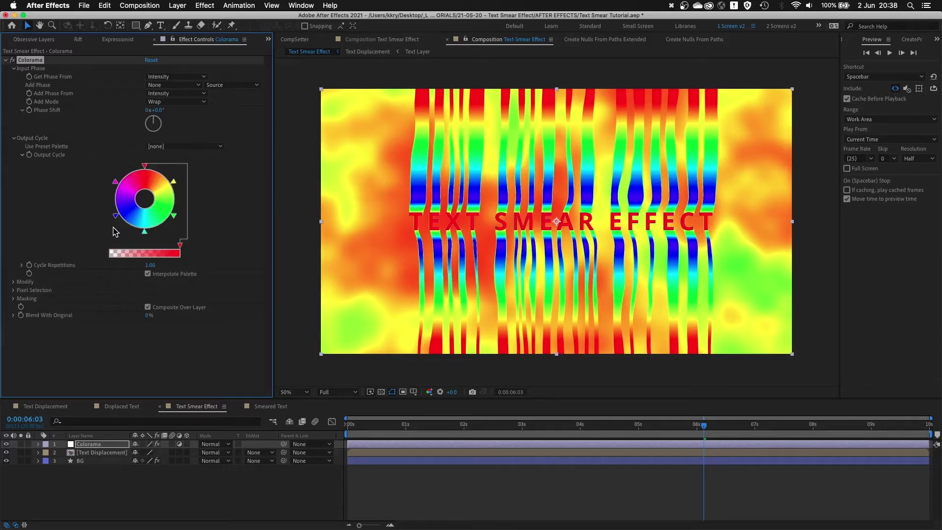
{"action": "left_click_drag", "start_coordinate": [173, 217], "coordinate": [178, 171]}
{"action": "left_click_drag", "start_coordinate": [116, 183], "coordinate": [100, 223]}
{"action": "left_click", "coordinate": [181, 148]}
{"action": "left_click", "coordinate": [56, 230]}
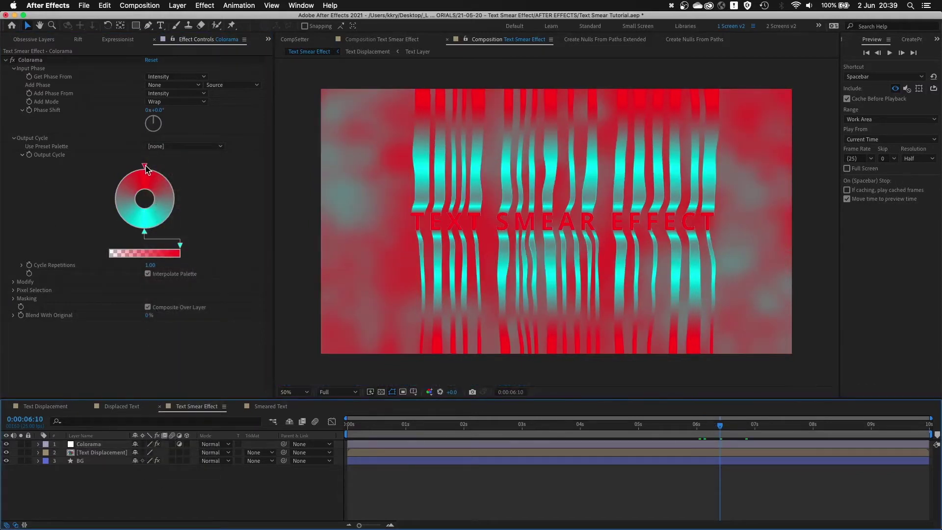
Add Base and Gradient Alternative.png to the composition as a hidden layer and recolour Colorama's Output Cycle to purple and pink.
{"action": "double_click", "coordinate": [146, 168]}
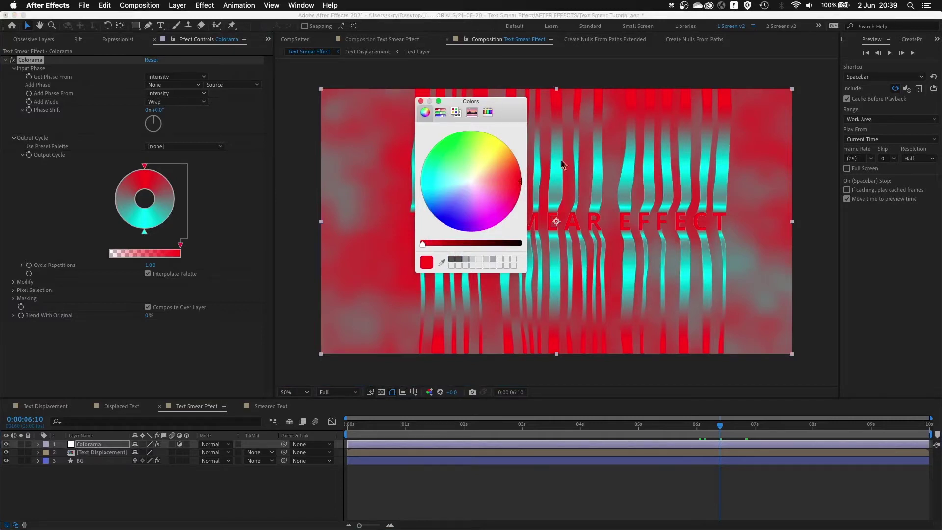
{"action": "left_click", "coordinate": [420, 102]}
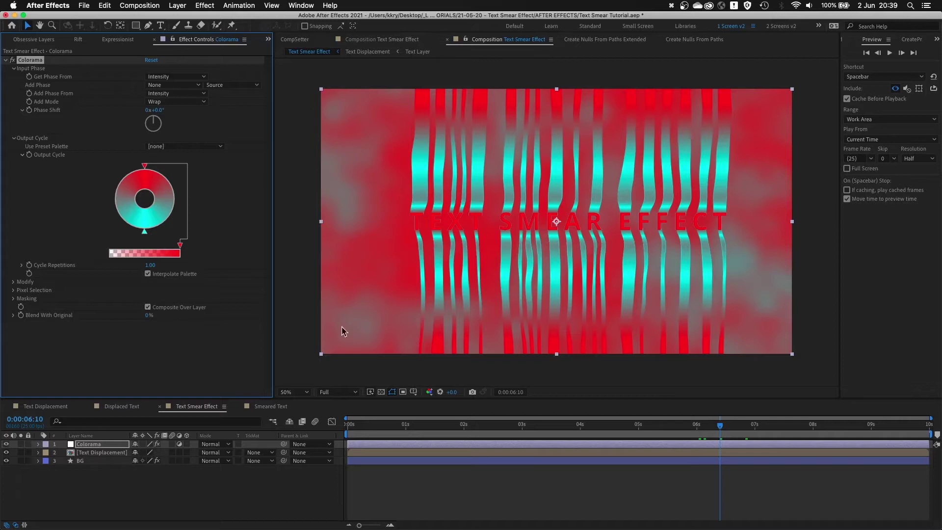
{"action": "scroll", "coordinate": [131, 40], "scroll_direction": "up", "scroll_amount": 5}
{"action": "left_click_drag", "start_coordinate": [48, 156], "coordinate": [572, 277]}
{"action": "left_click", "coordinate": [109, 489]}
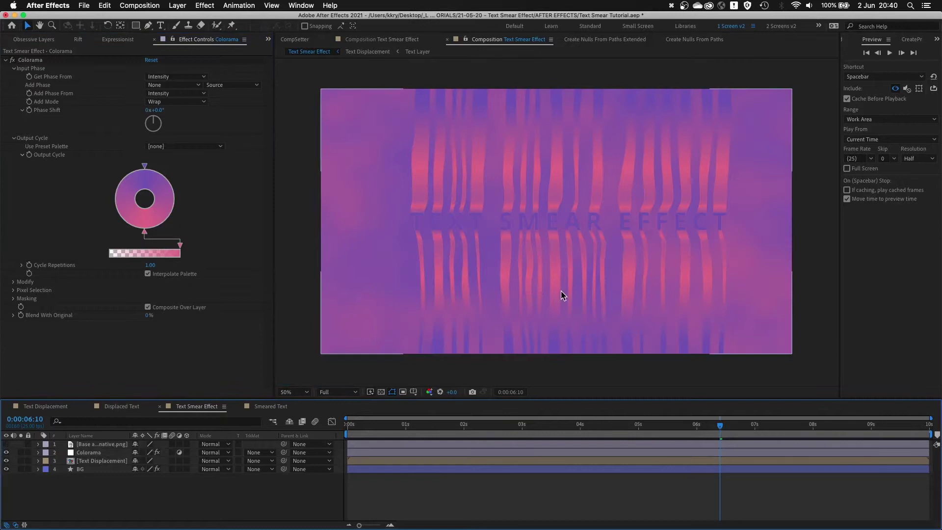
Set the Colorama adjustment layer's blending mode to Color.
{"action": "left_click", "coordinate": [109, 453]}
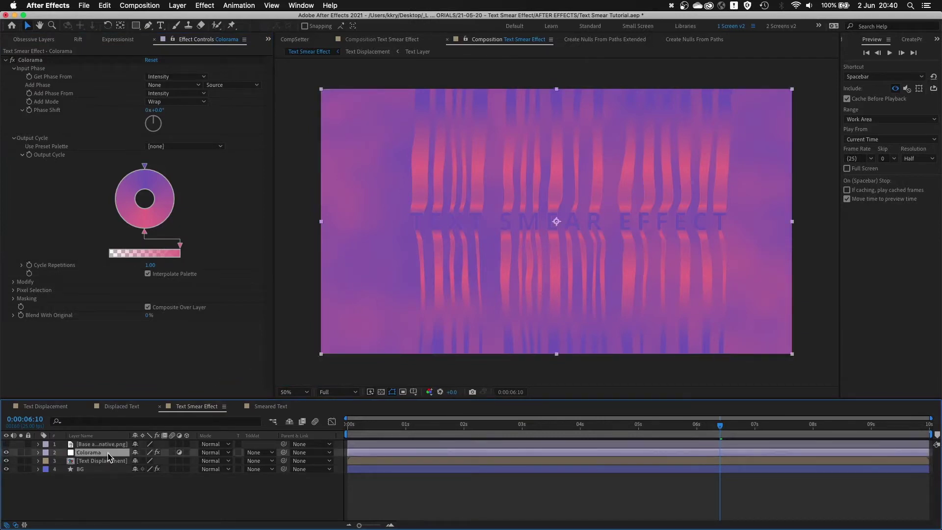
{"action": "left_click", "coordinate": [211, 452]}
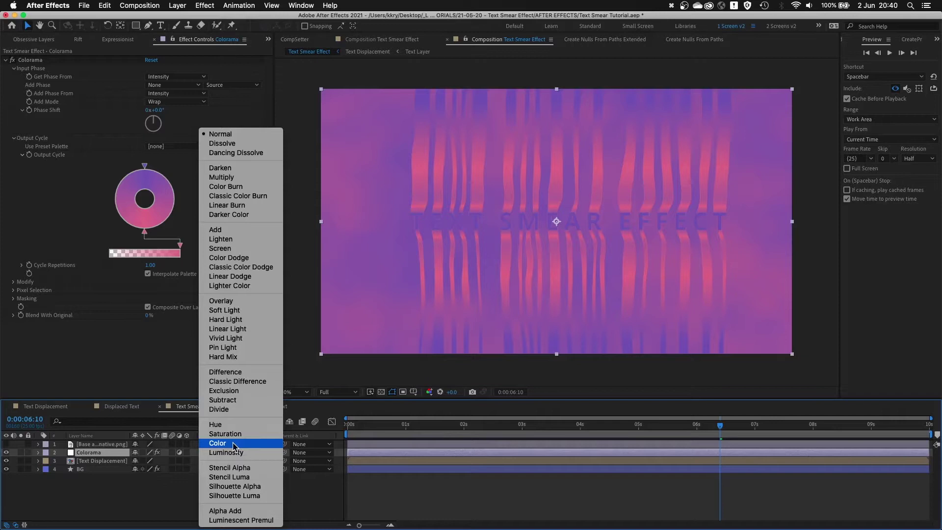
{"action": "left_click", "coordinate": [233, 444]}
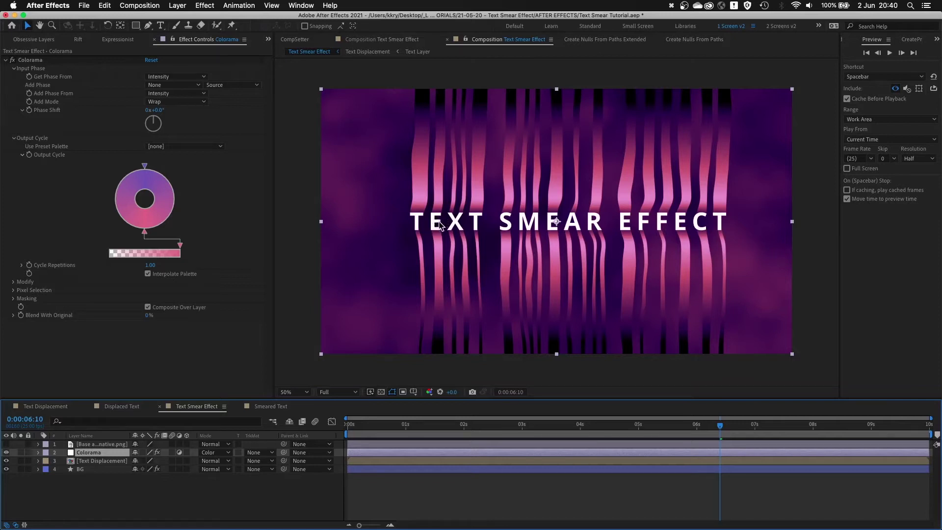
{"action": "left_click", "coordinate": [101, 491]}
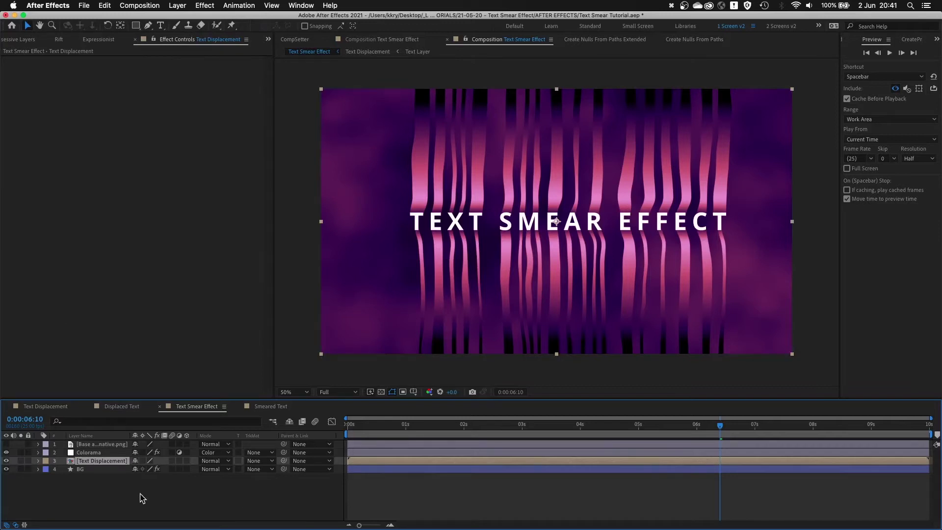
Duplicate the Text Displacement layer and name the copy Shift 1.
{"action": "key", "text": "super+d"}
{"action": "key", "text": "Return"}
{"action": "key", "text": "Right"}
{"action": "key", "text": "super+a"}
{"action": "type", "text": "Shift 1"}
{"action": "key", "text": "Return"}
Duplicate the Shift 1 layer and move both Shift layers above the Colorama layer.
{"action": "key", "text": "super+d"}
{"action": "left_click", "coordinate": [90, 469], "text": "shift"}
{"action": "left_click_drag", "start_coordinate": [91, 469], "coordinate": [88, 449]}
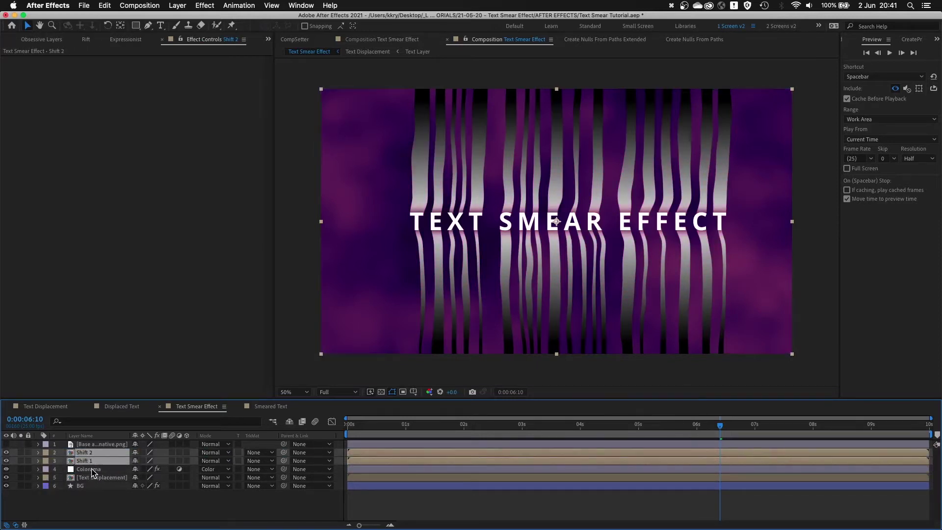
{"action": "left_click", "coordinate": [91, 467]}
Apply the Shift Channels effect to the Shift 1 layer.
{"action": "left_click", "coordinate": [92, 460]}
{"action": "key", "text": "ctrl+space"}
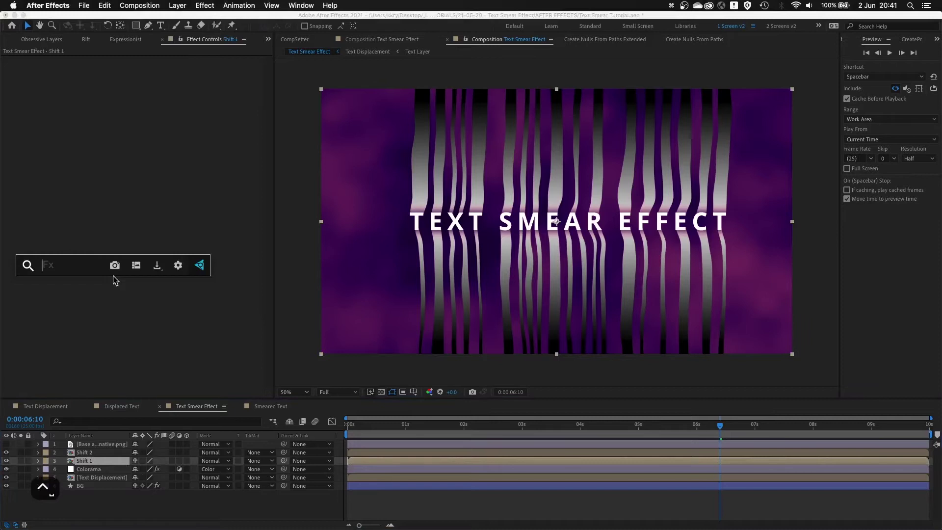
{"action": "type", "text": "shi"}
{"action": "key", "text": "Return"}
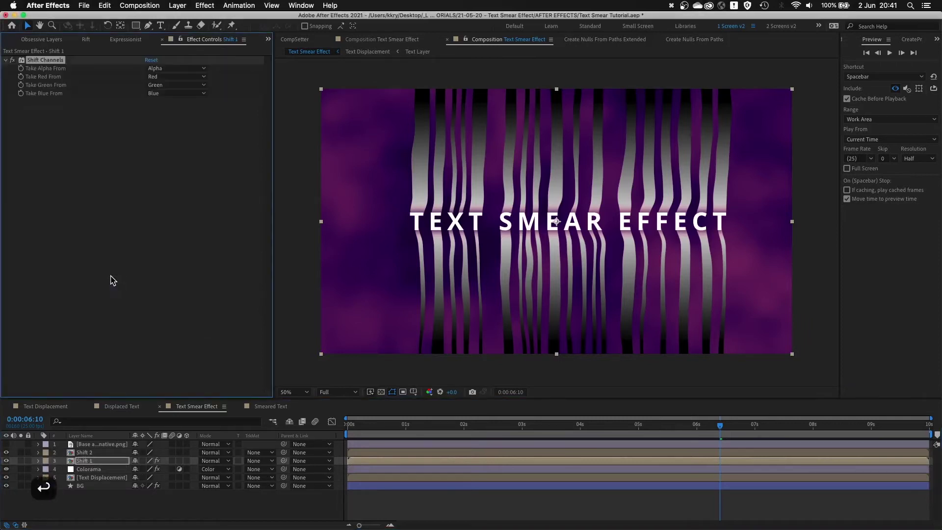
Solo the Shift 1 layer and set its Take Green From and Take Blue From channels to Full Off.
{"action": "left_click", "coordinate": [21, 460]}
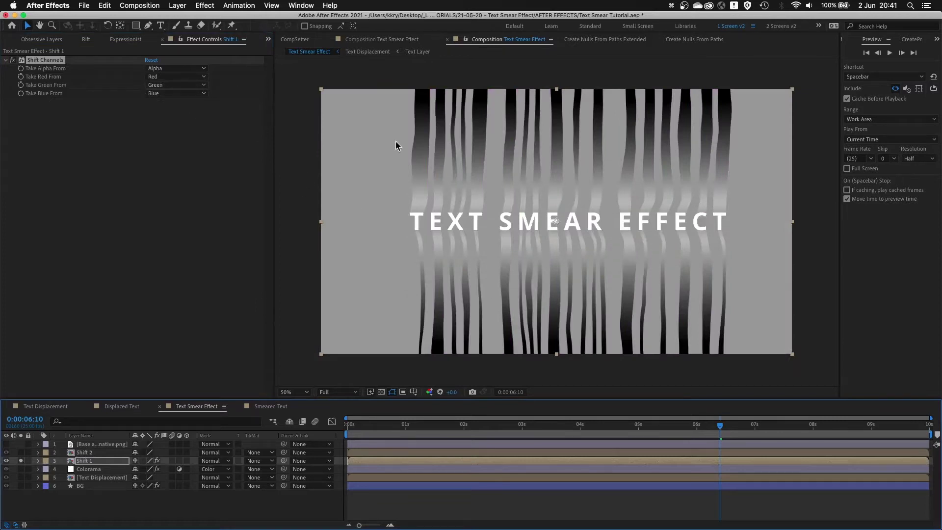
{"action": "left_click", "coordinate": [174, 84]}
{"action": "left_click", "coordinate": [167, 178]}
{"action": "left_click", "coordinate": [174, 93]}
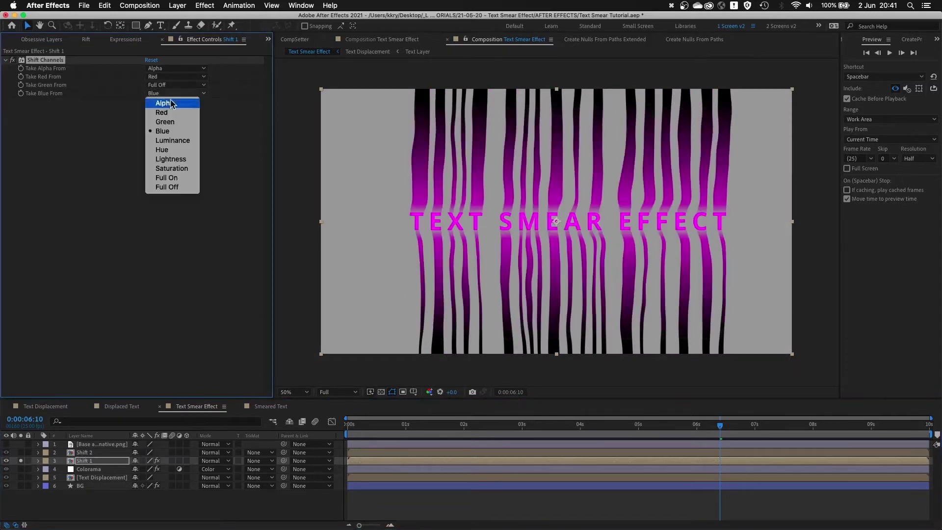
{"action": "left_click", "coordinate": [167, 187]}
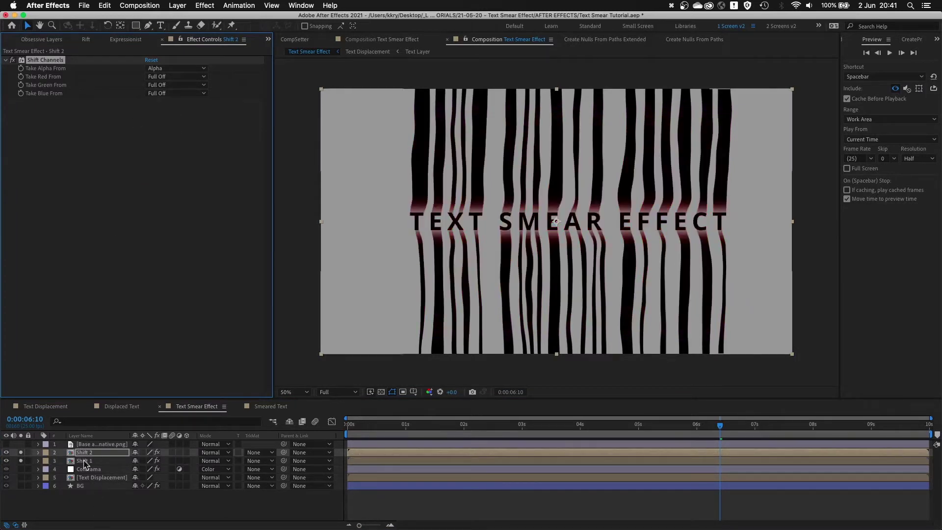
Set the Take Blue From channel of the Shift 2 layer's Shift Channels effect to Blue.
{"action": "left_click", "coordinate": [92, 452]}
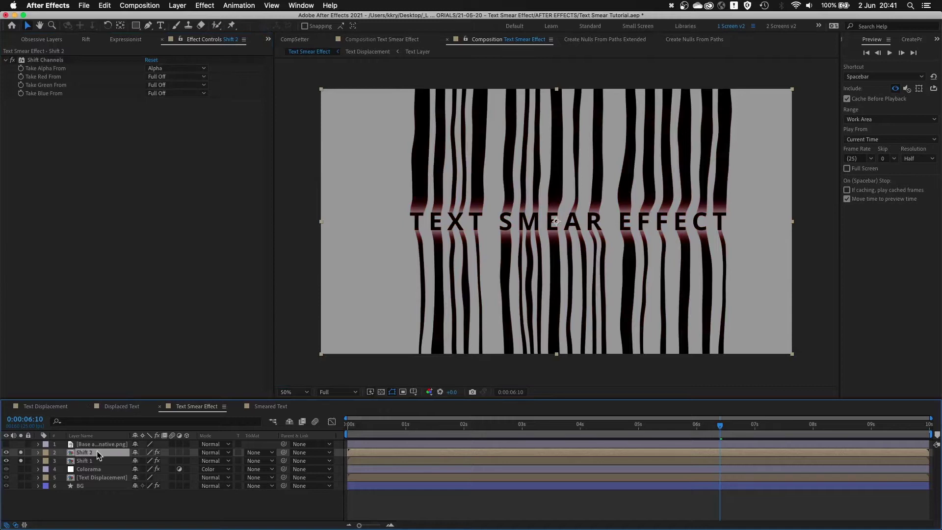
{"action": "left_click", "coordinate": [176, 93]}
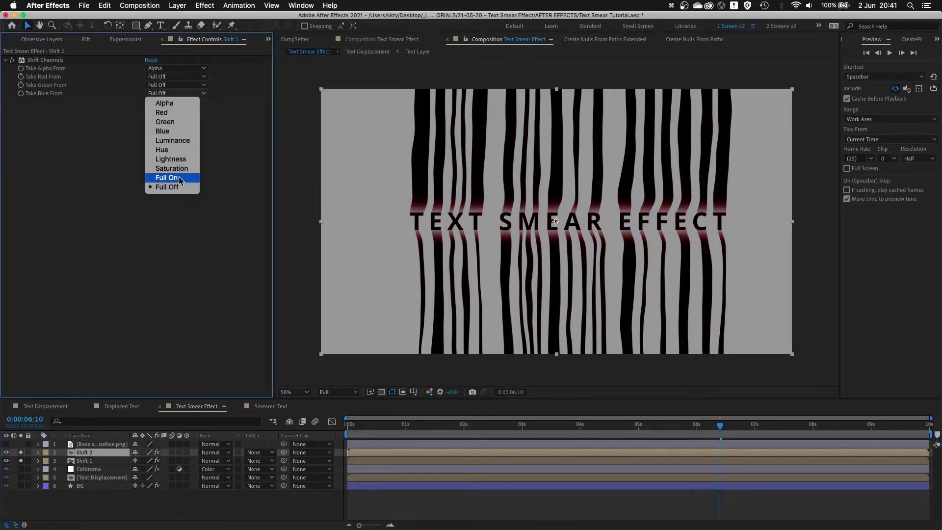
{"action": "left_click", "coordinate": [164, 132]}
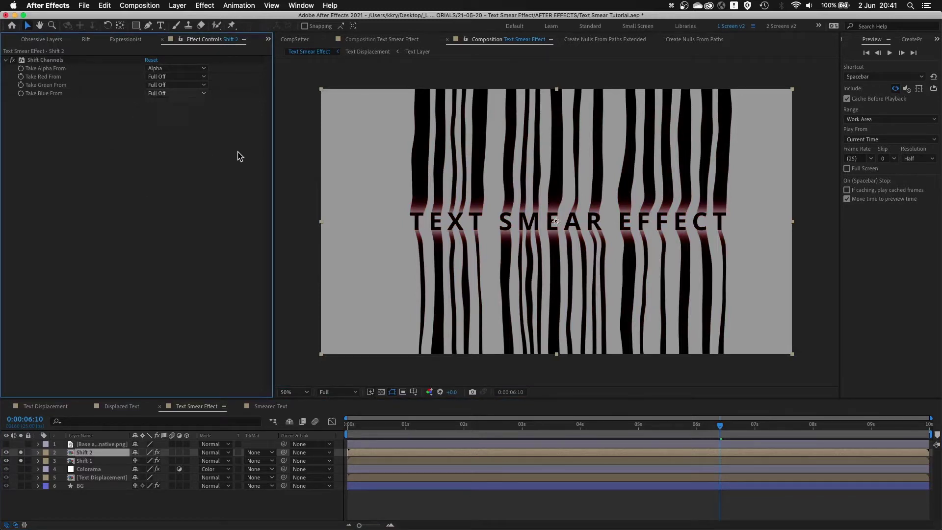
Nudge the Shift 2 layer slightly to the left and the Shift 1 layer slightly to the right.
{"action": "scroll", "coordinate": [503, 240], "scroll_direction": "up", "scroll_amount": 1}
{"action": "left_click_drag", "start_coordinate": [412, 272], "coordinate": [551, 272]}
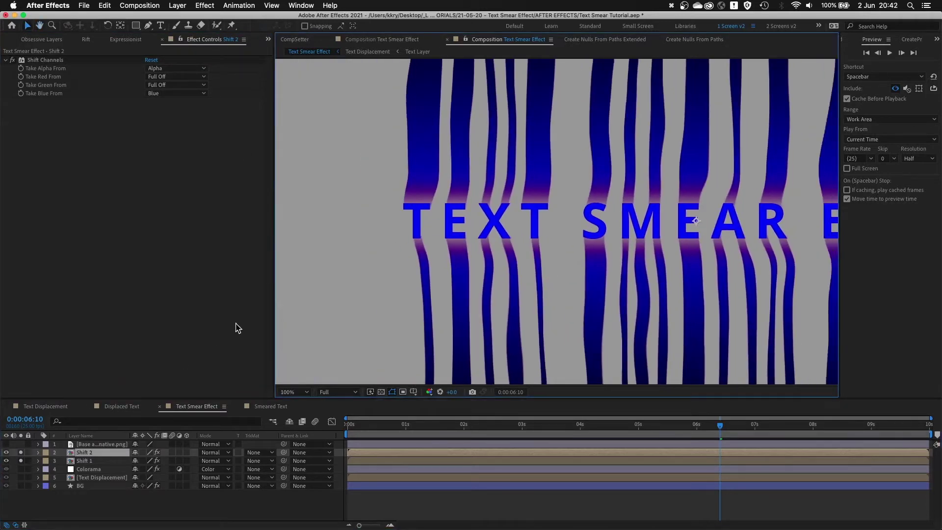
{"action": "key", "text": "Return"}
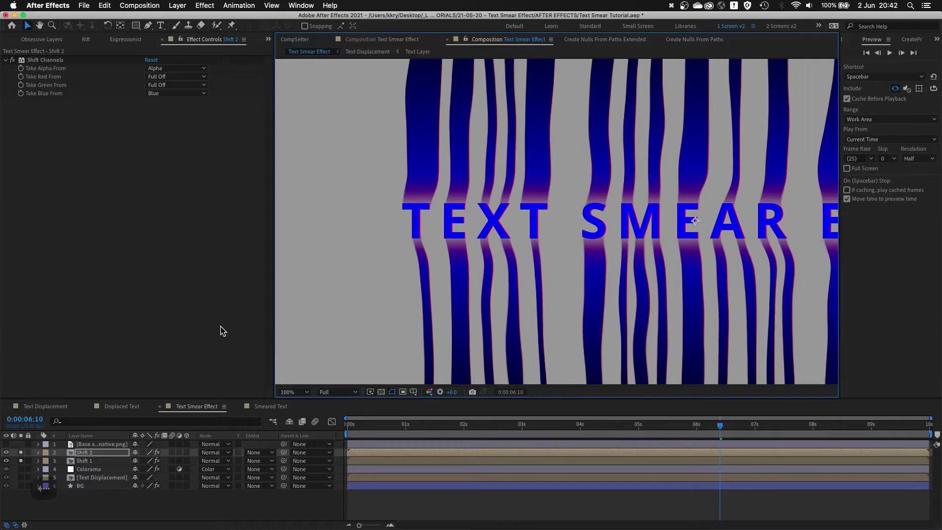
{"action": "left_click", "coordinate": [88, 463]}
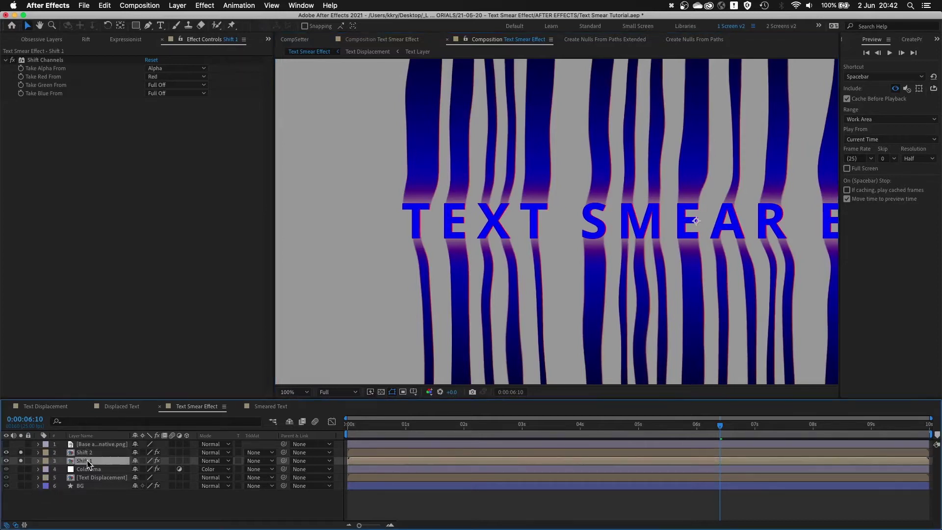
{"action": "key", "text": "Return"}
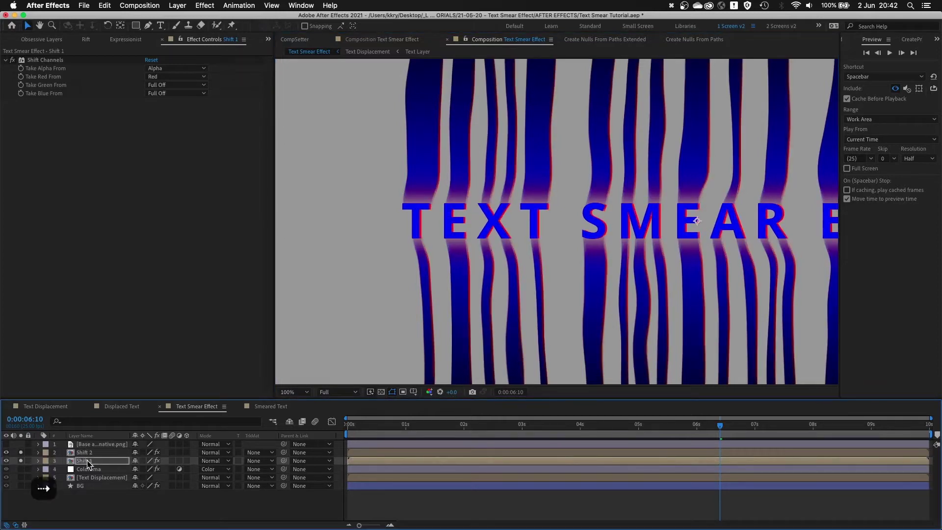
{"action": "scroll", "coordinate": [440, 203], "scroll_direction": "up", "scroll_amount": 2}
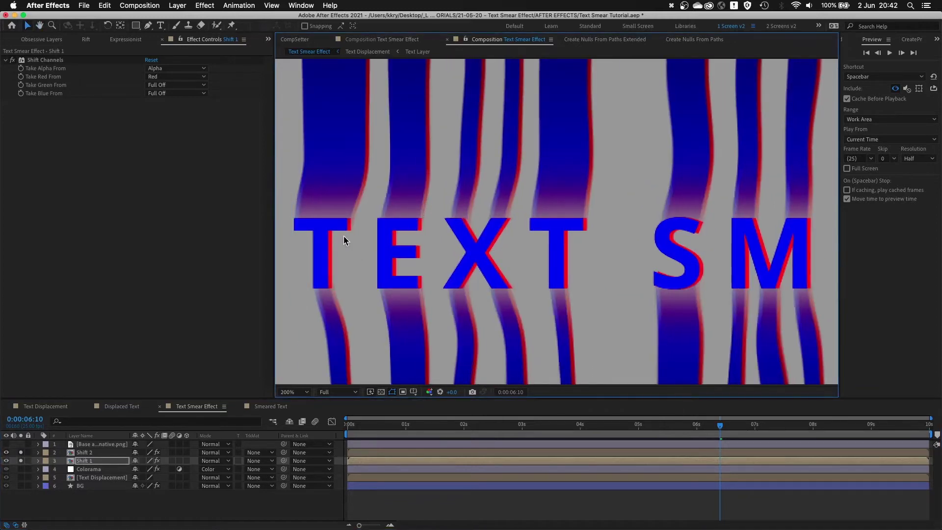
Turn off solo for the Shift 1 and Shift 2 layers and set both blending modes to Add.
{"action": "left_click", "coordinate": [101, 452]}
{"action": "left_click", "coordinate": [100, 461], "text": "shift"}
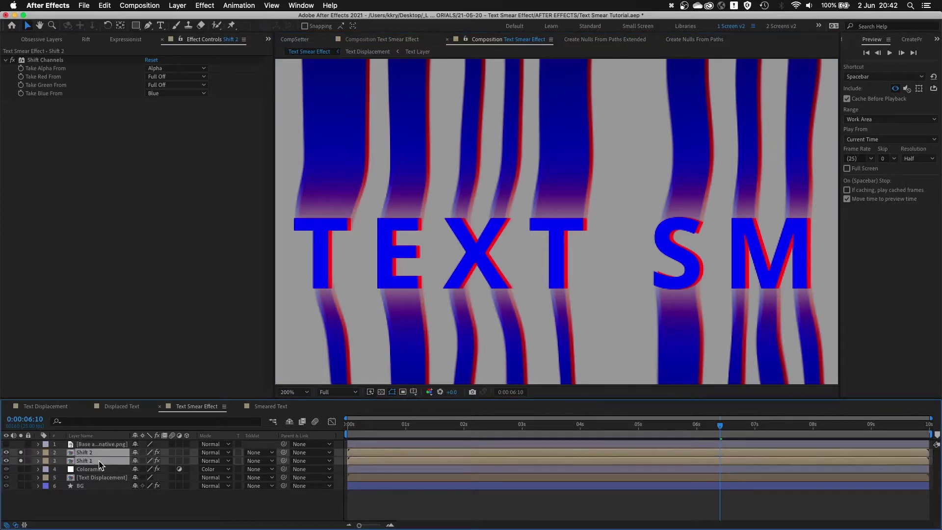
{"action": "left_click", "coordinate": [21, 461]}
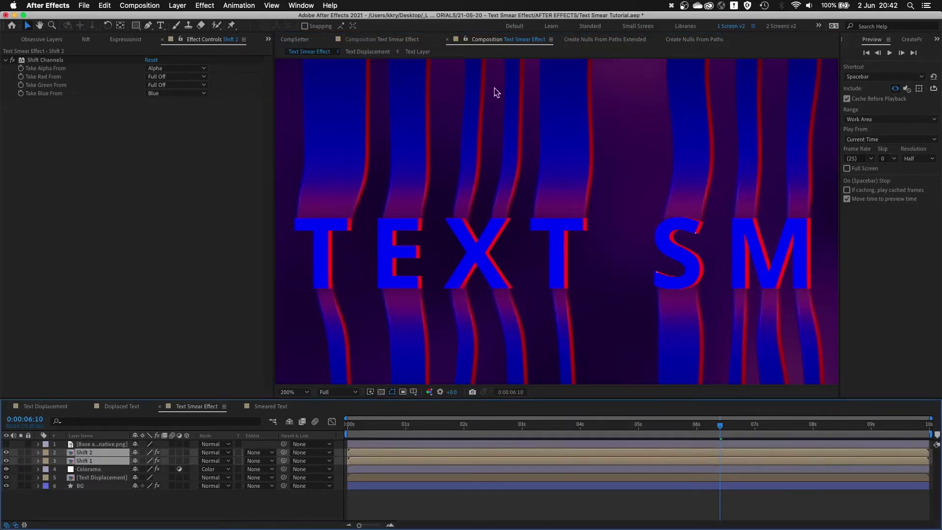
{"action": "left_click", "coordinate": [230, 454]}
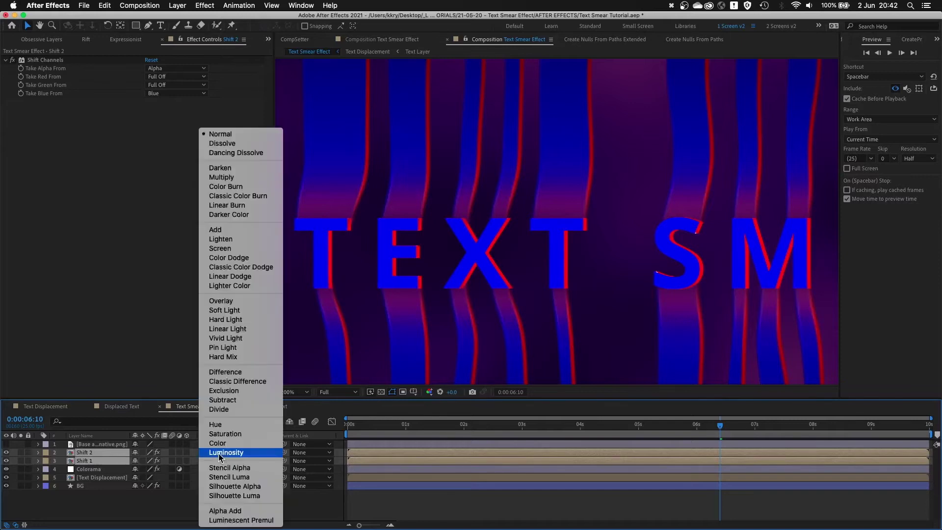
{"action": "left_click", "coordinate": [227, 230]}
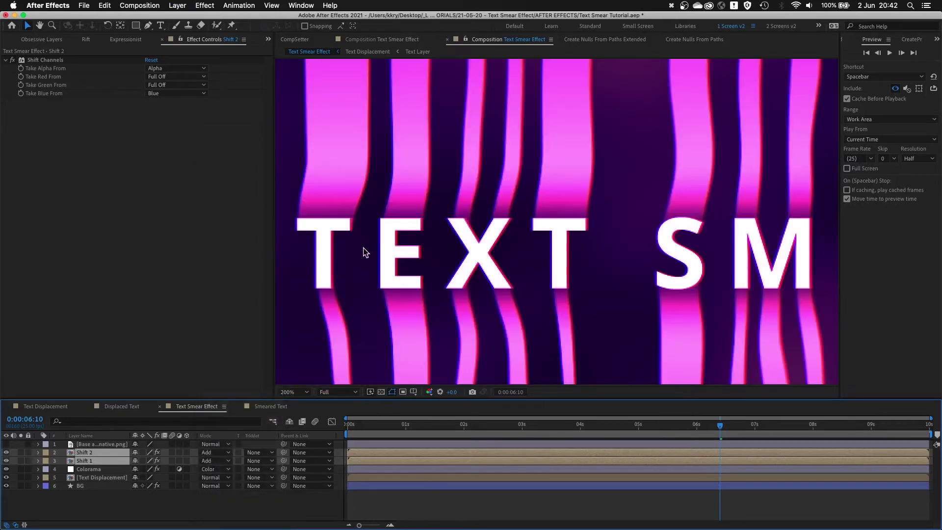
Offset the Shift 1 and Shift 2 layers slightly further apart horizontally to strengthen the red and blue fringes.
{"action": "left_click_drag", "start_coordinate": [363, 248], "coordinate": [404, 247]}
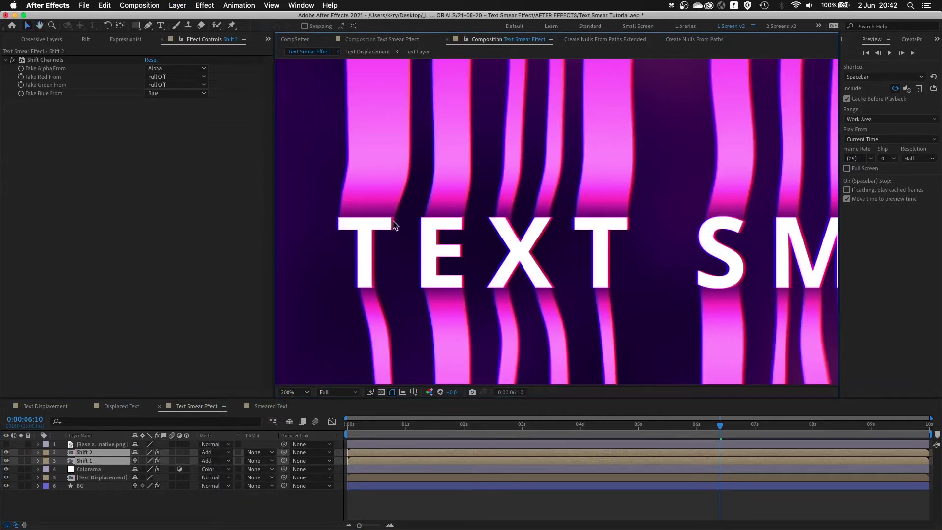
{"action": "key", "text": "comma"}
{"action": "key", "text": "comma"}
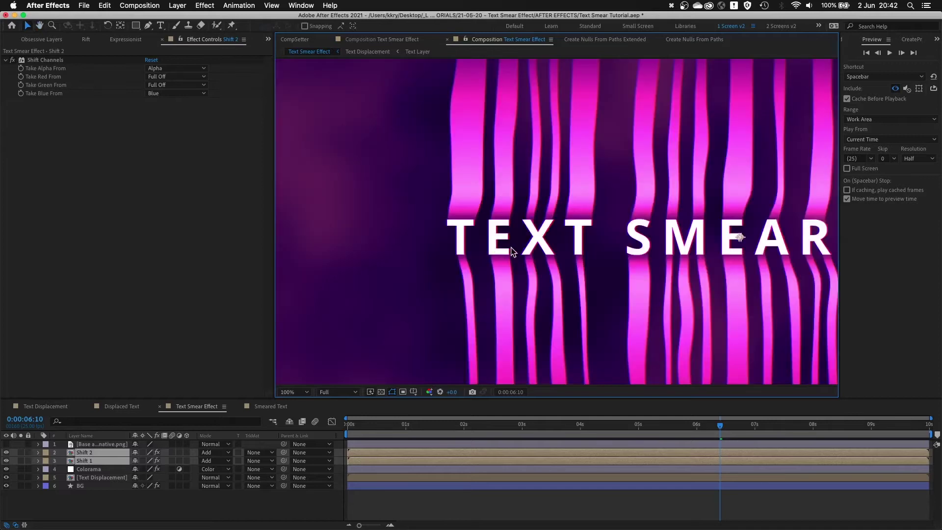
{"action": "key", "text": "period"}
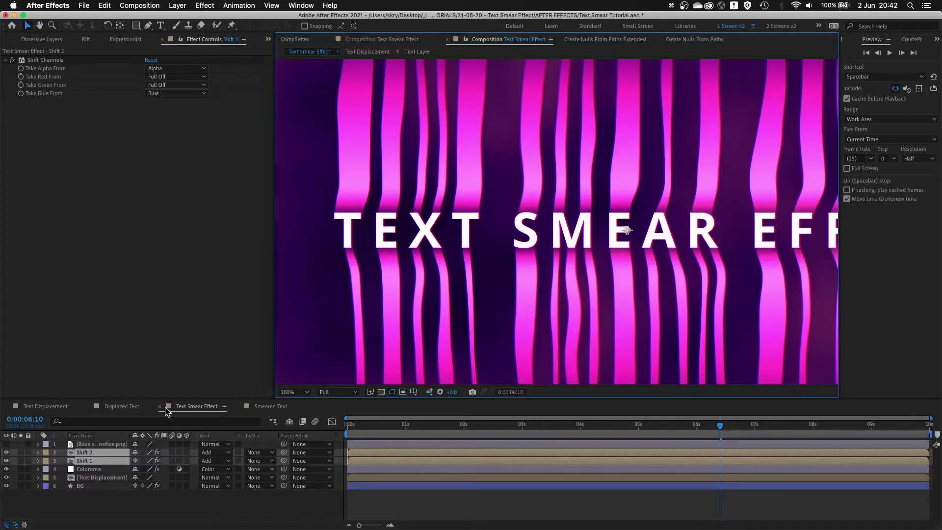
{"action": "left_click", "coordinate": [105, 452]}
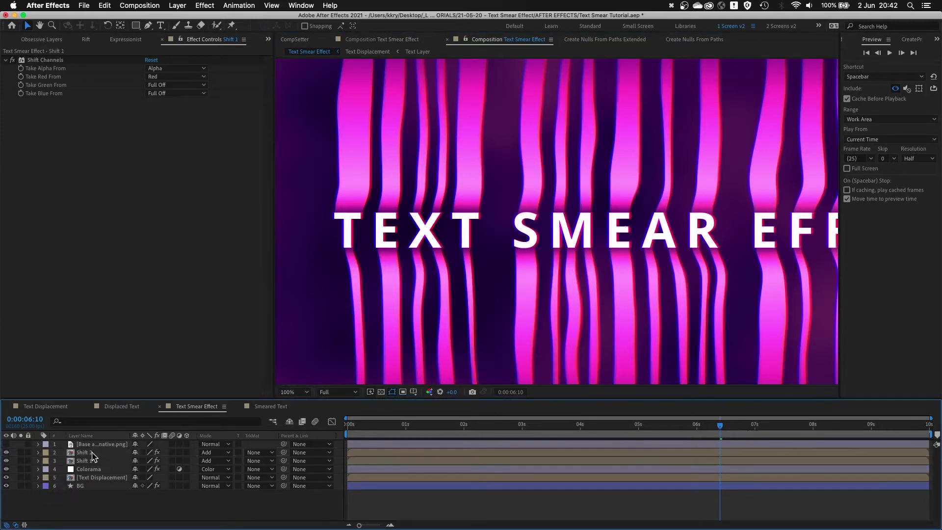
{"action": "left_click", "coordinate": [92, 453]}
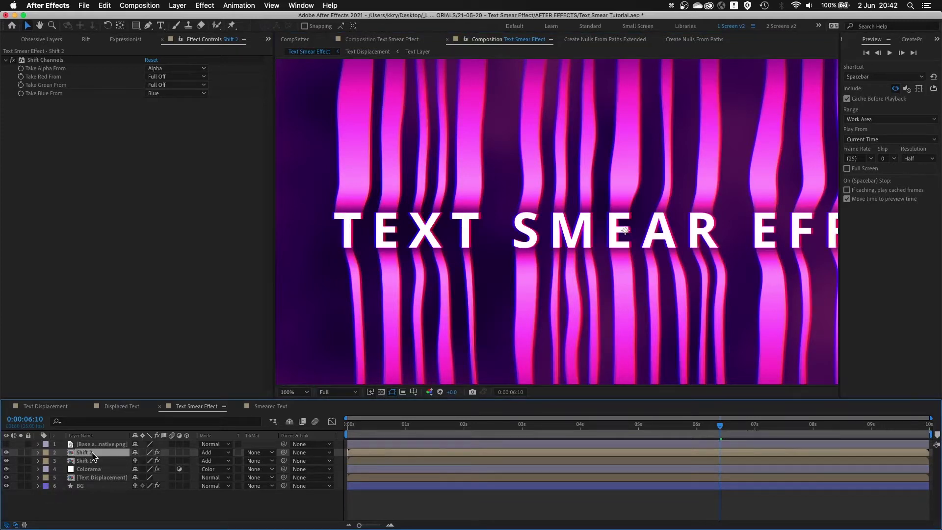
{"action": "key", "text": "comma"}
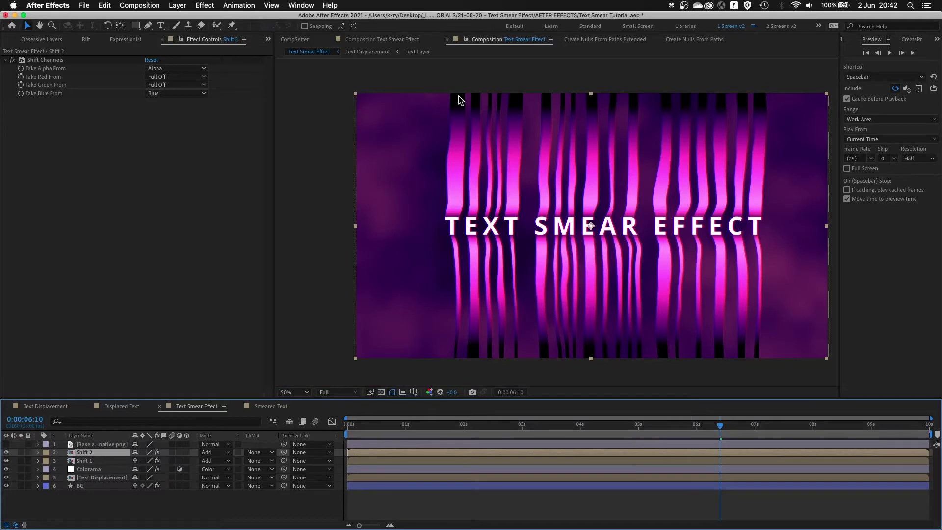
{"action": "key", "text": "period"}
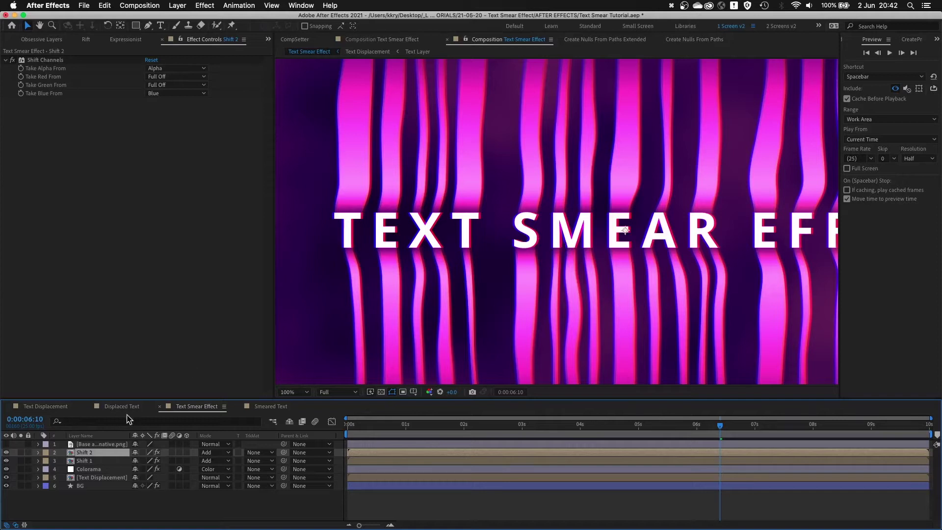
Apply Fast Box Blur to the Shift 2 layer with a Blur Radius of 5.
{"action": "key", "text": "ctrl+space"}
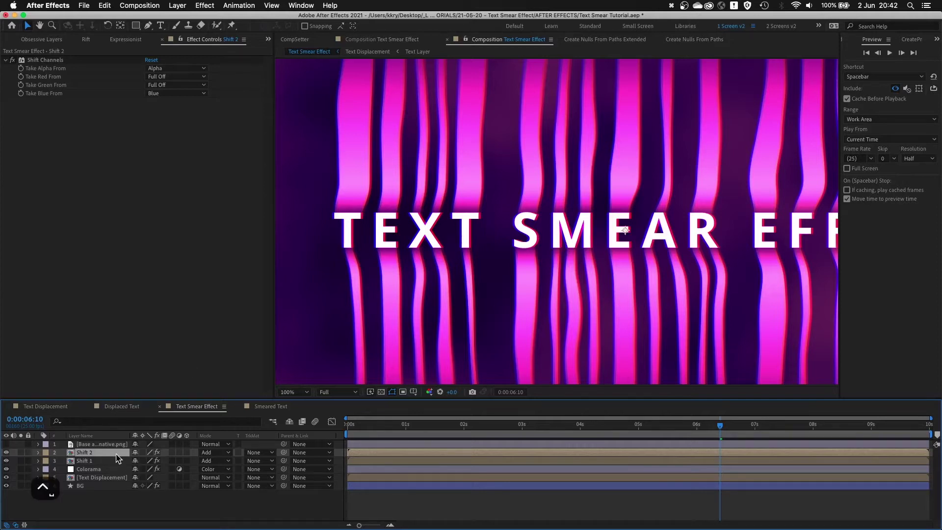
{"action": "key", "text": "Return"}
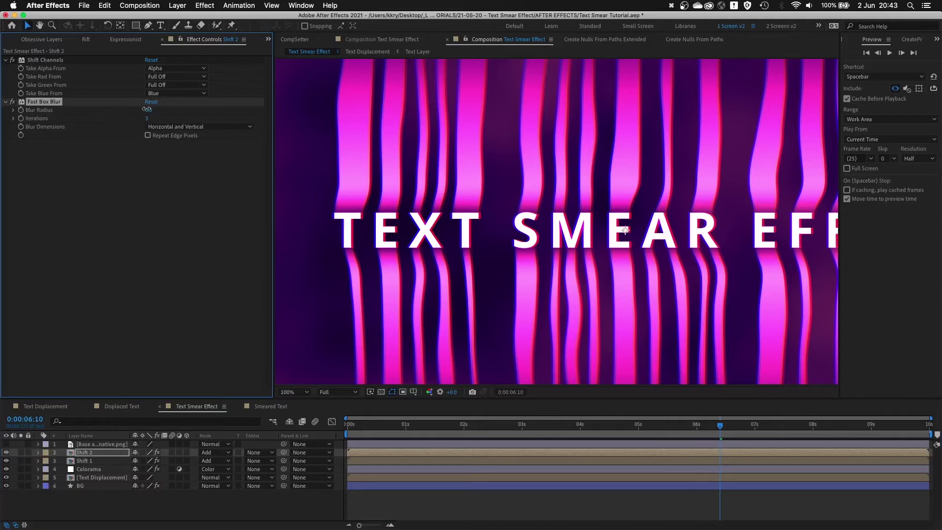
{"action": "left_click", "coordinate": [148, 110]}
{"action": "type", "text": "5"}
{"action": "key", "text": "Return"}
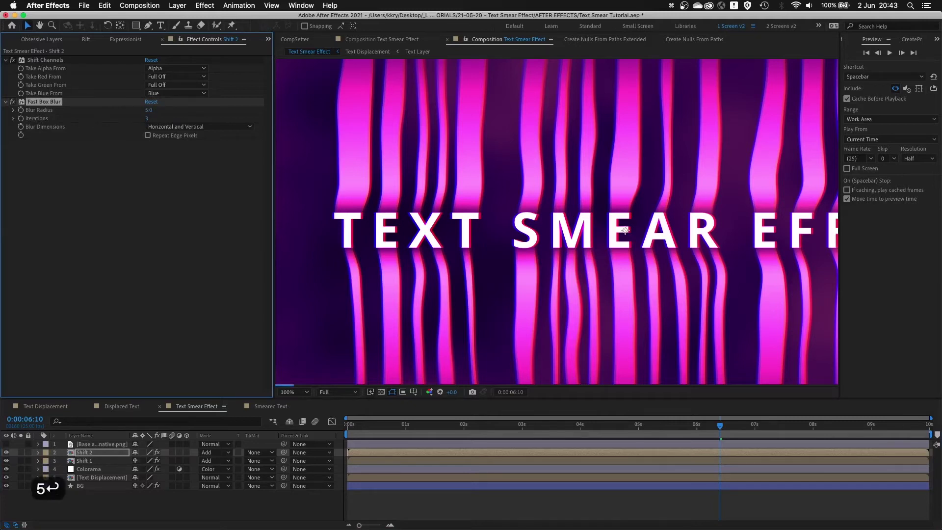
Set the Shift 2 blur's dimensions to Horizontal and enable Repeat Edge Pixels.
{"action": "left_click", "coordinate": [211, 126]}
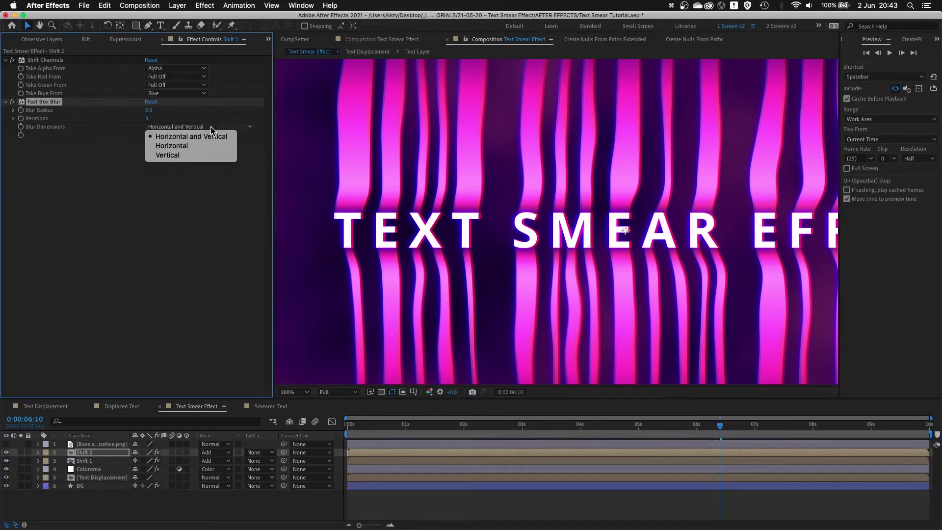
{"action": "left_click", "coordinate": [195, 147]}
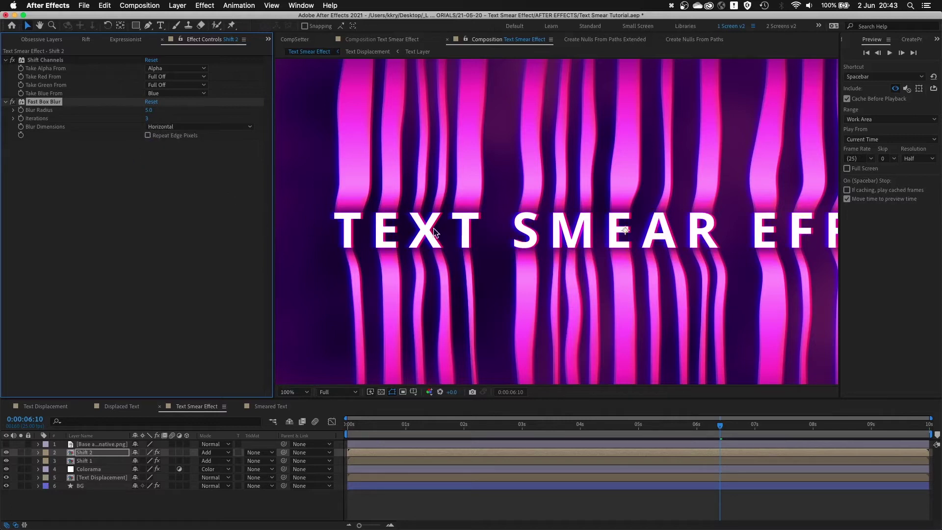
{"action": "left_click", "coordinate": [147, 136]}
{"action": "key", "text": "comma"}
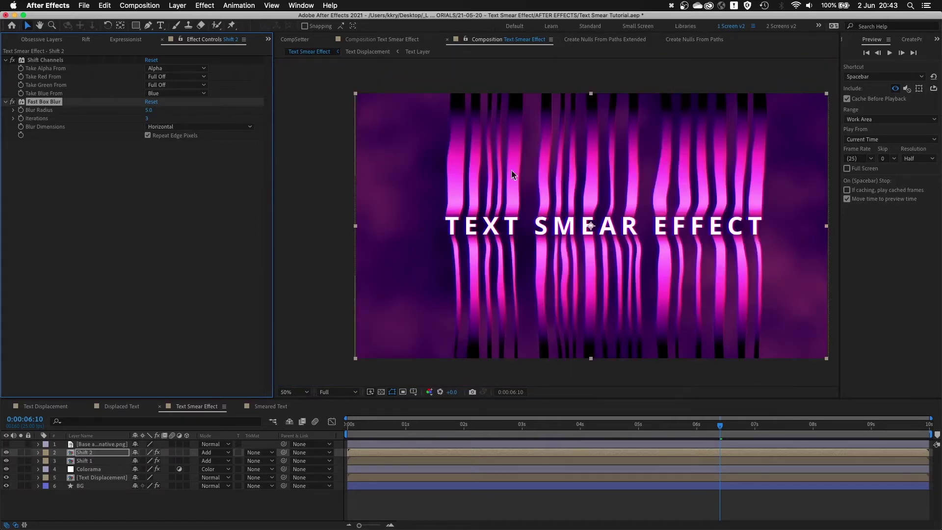
{"action": "key", "text": "period"}
Copy the Fast Box Blur effect from the Shift 2 layer to the Shift 1 layer.
{"action": "key", "text": "super+c"}
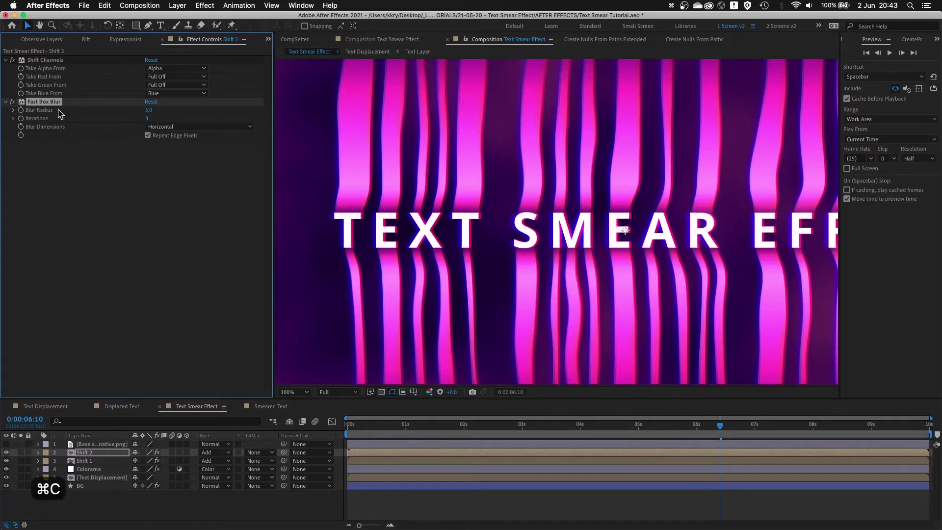
{"action": "left_click", "coordinate": [87, 461]}
{"action": "key", "text": "super+v"}
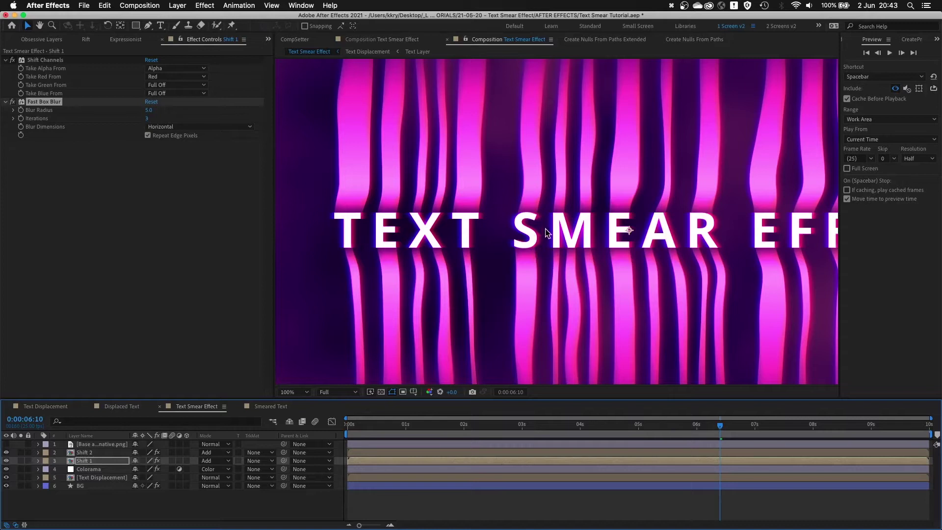
{"action": "key", "text": "comma"}
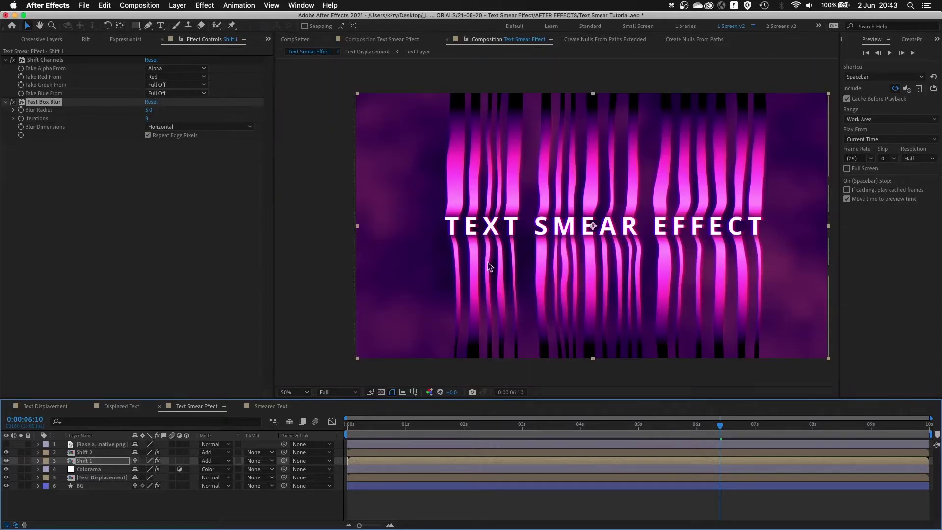
Create a composition-sized rectangle shape layer and name it Hex Grid.
{"action": "left_click", "coordinate": [156, 503]}
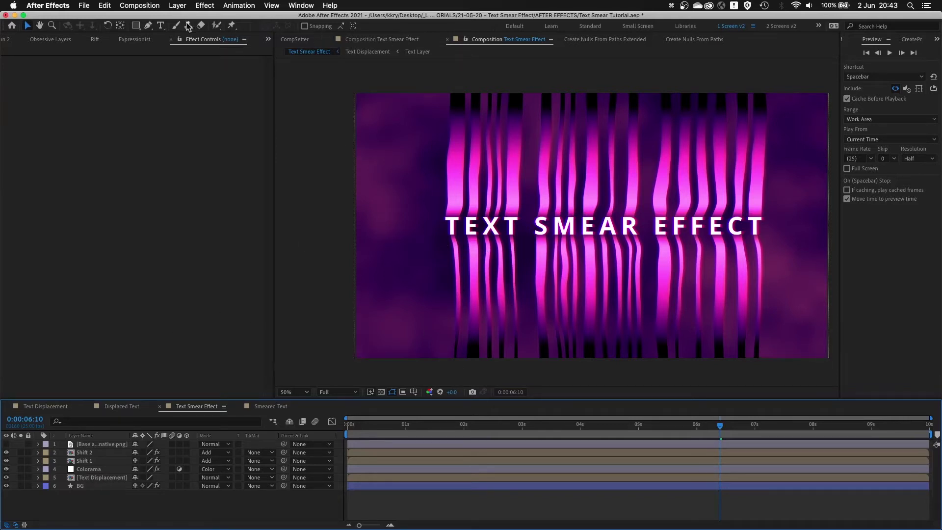
{"action": "double_click", "coordinate": [136, 25]}
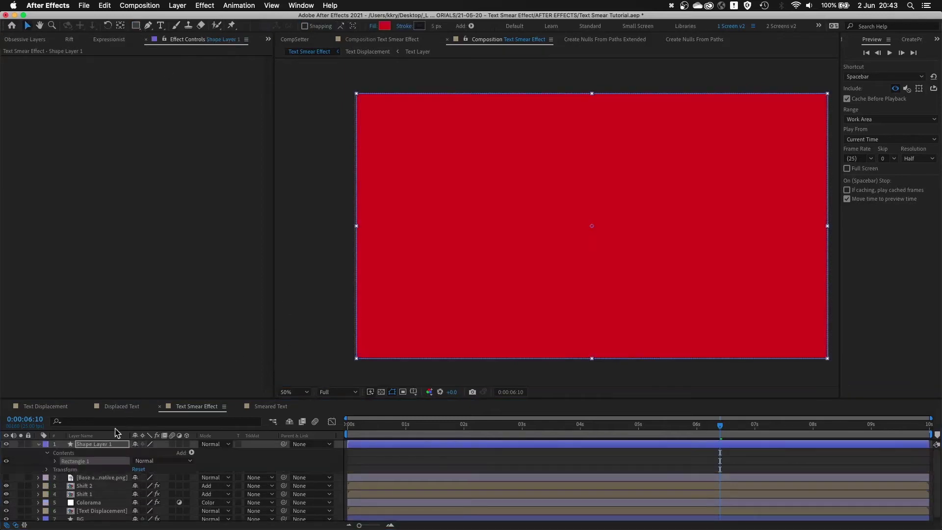
{"action": "left_click", "coordinate": [98, 445]}
{"action": "key", "text": "Return"}
{"action": "type", "text": "Hex Grid"}
{"action": "key", "text": "Return"}
Apply the Grid effect to the soloed Hex Grid layer and set Size From to Width & Height Sliders.
{"action": "key", "text": "super+f"}
{"action": "type", "text": "col"}
{"action": "key", "text": "Return"}
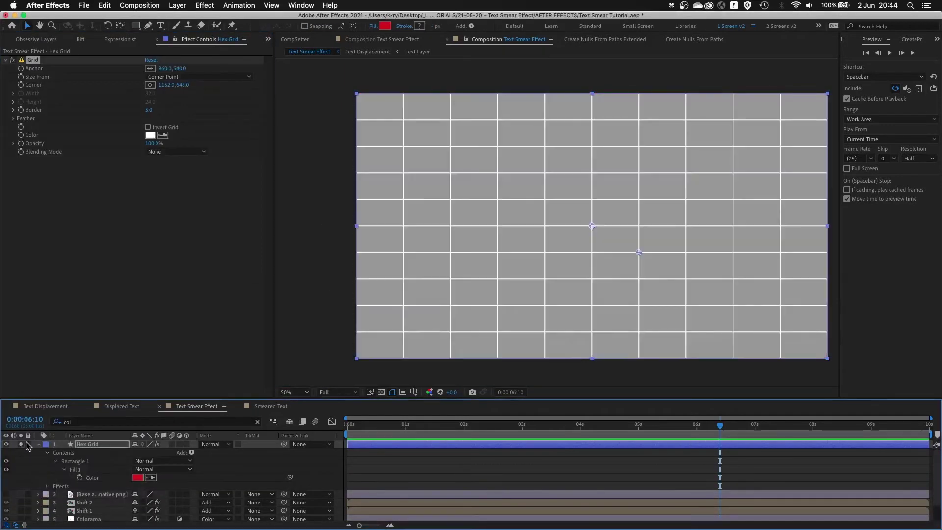
{"action": "left_click", "coordinate": [198, 77]}
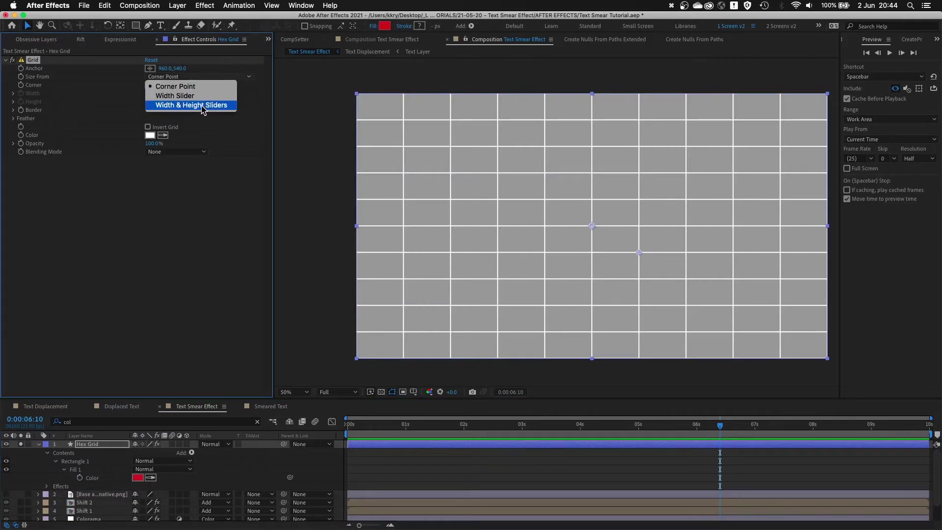
{"action": "left_click", "coordinate": [202, 106]}
Reveal the grid's Width and Height properties in the timeline and link Height to Width with an expression.
{"action": "left_click_drag", "start_coordinate": [23, 94], "coordinate": [23, 120]}
{"action": "left_click", "coordinate": [92, 446]}
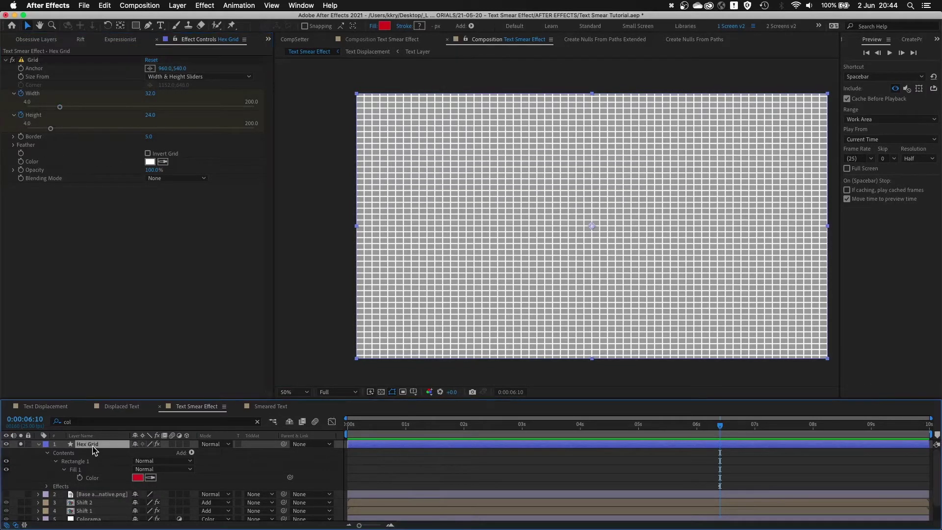
{"action": "key", "text": "u"}
{"action": "left_click_drag", "start_coordinate": [290, 469], "coordinate": [71, 470]}
{"action": "left_click", "coordinate": [118, 358]}
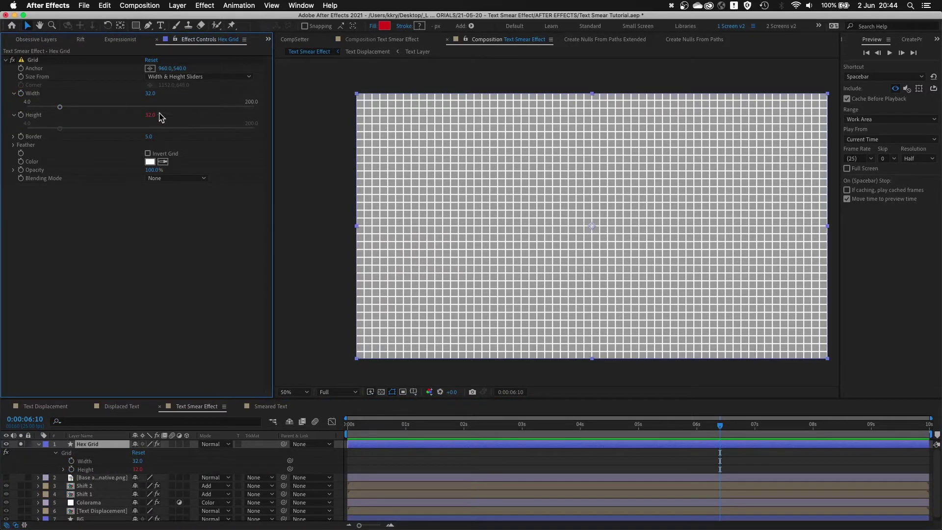
Set the grid's Width to 50.
{"action": "left_click", "coordinate": [149, 93]}
{"action": "type", "text": "50"}
{"action": "key", "text": "Return"}
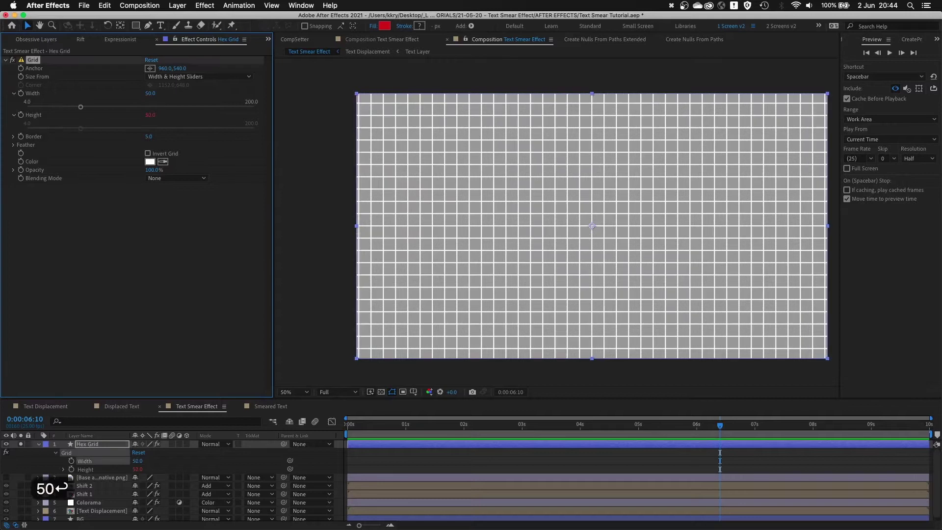
Set the grid's Width to 100.
{"action": "left_click", "coordinate": [151, 94]}
{"action": "type", "text": "100"}
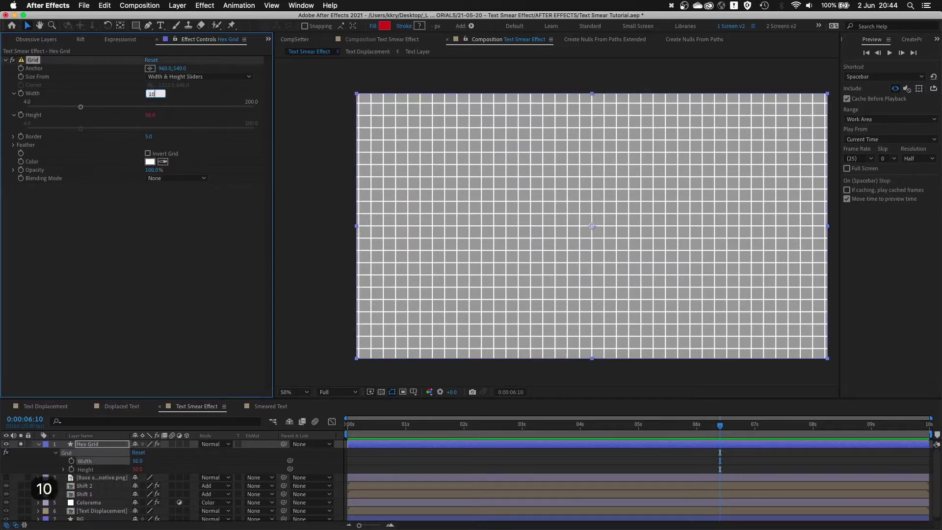
{"action": "key", "text": "Return"}
{"action": "left_click", "coordinate": [130, 228]}
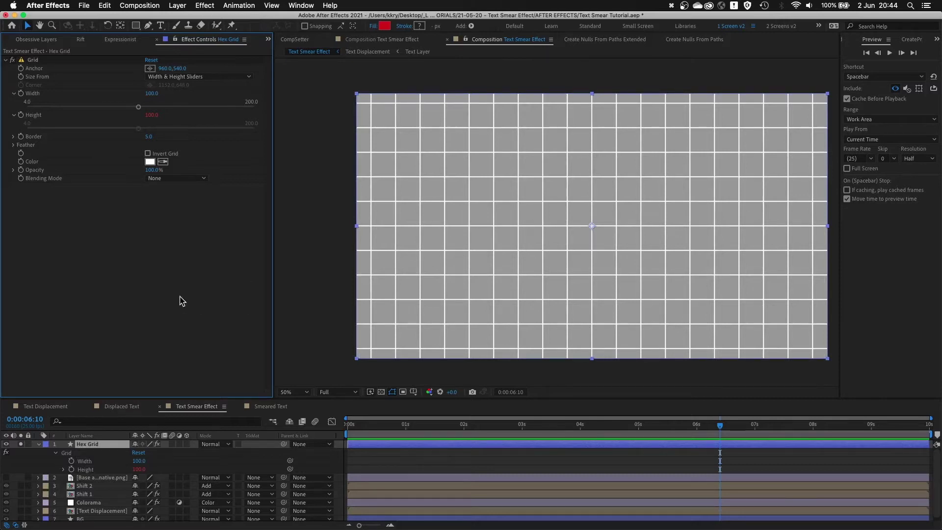
Apply the CC HexTile effect to the Hex Grid layer and set its Render mode to Fold Seamlessly with the Grid effect enabled.
{"action": "left_click", "coordinate": [108, 446]}
{"action": "key", "text": "ctrl+space"}
{"action": "type", "text": "hex"}
{"action": "key", "text": "Return"}
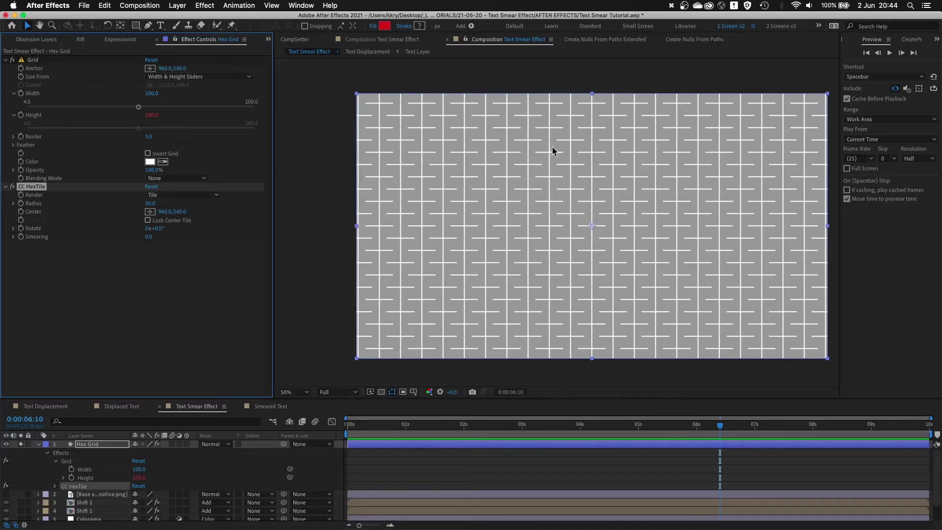
{"action": "left_click", "coordinate": [202, 196]}
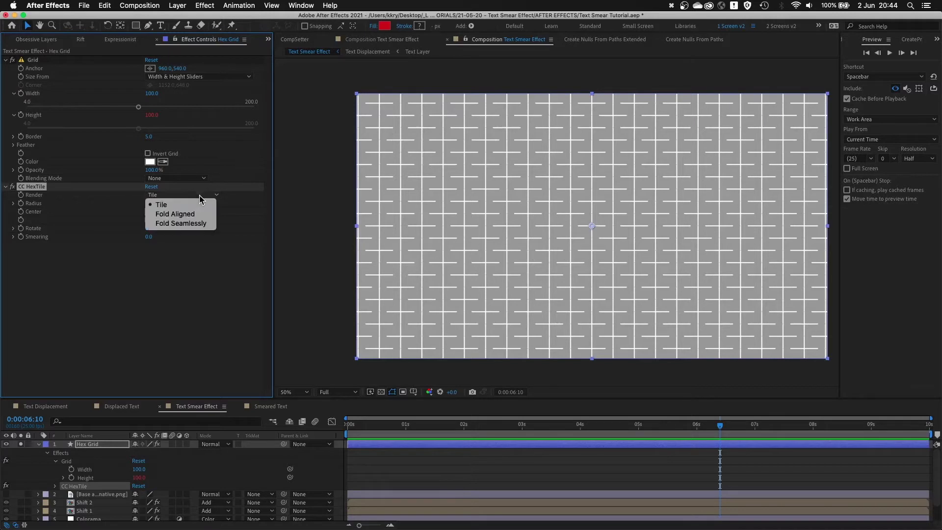
{"action": "left_click", "coordinate": [196, 226]}
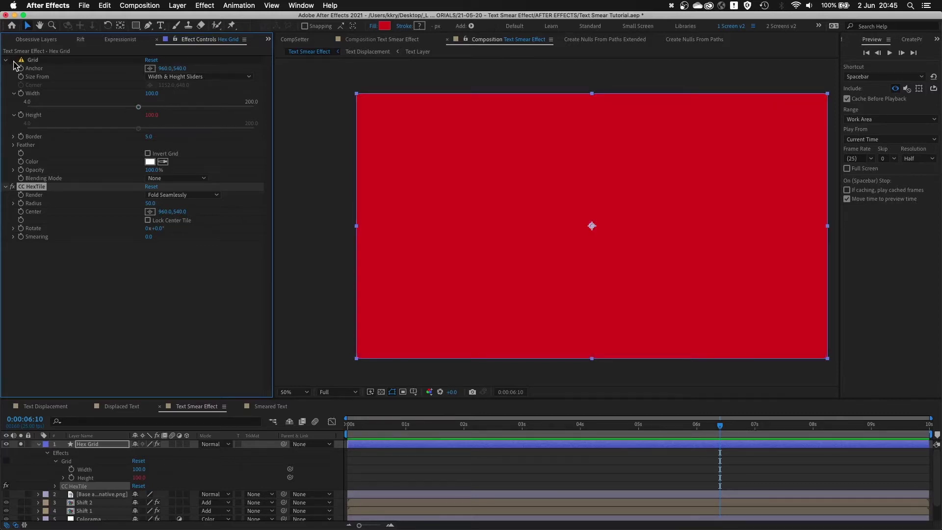
{"action": "left_click", "coordinate": [13, 61]}
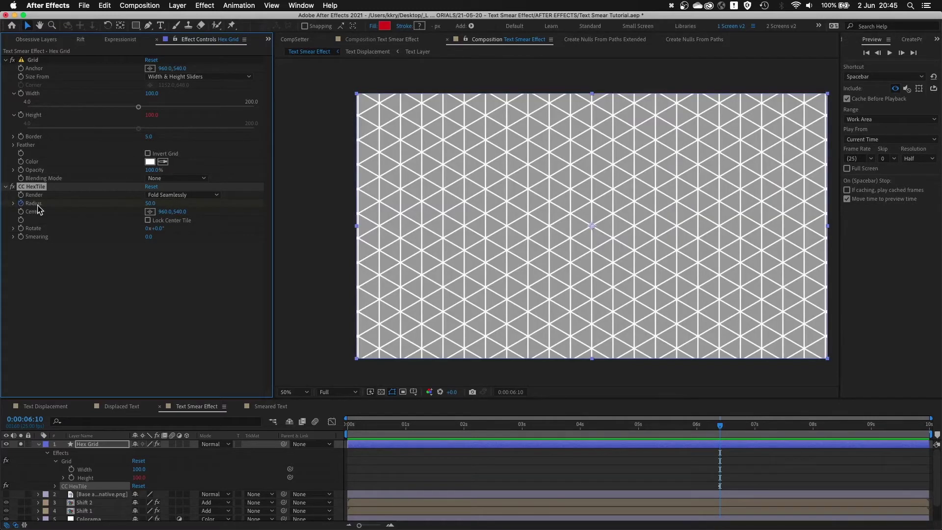
Reveal the Grid Width and CC HexTile Radius in the timeline and link Radius to Width, leaving both properties without keyframes.
{"action": "left_click", "coordinate": [21, 93]}
{"action": "left_click", "coordinate": [89, 446]}
{"action": "key", "text": "u"}
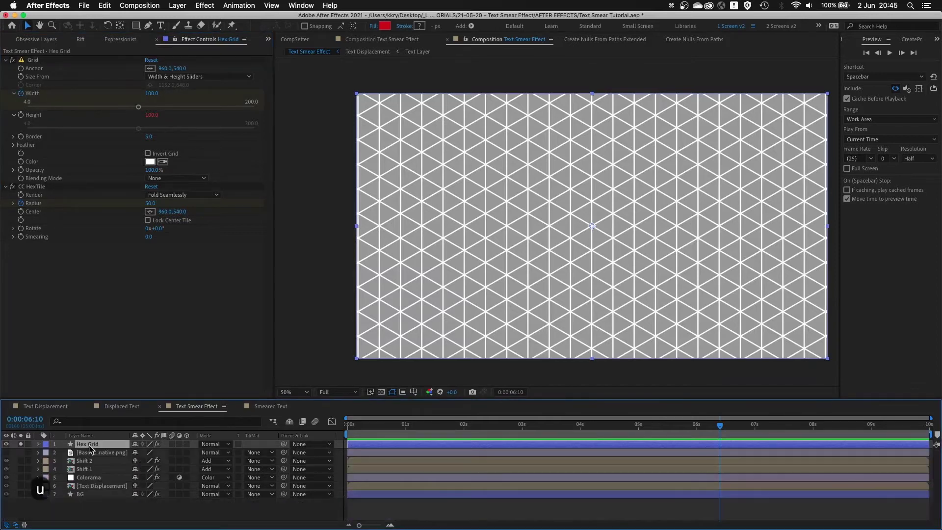
{"action": "key", "text": "u"}
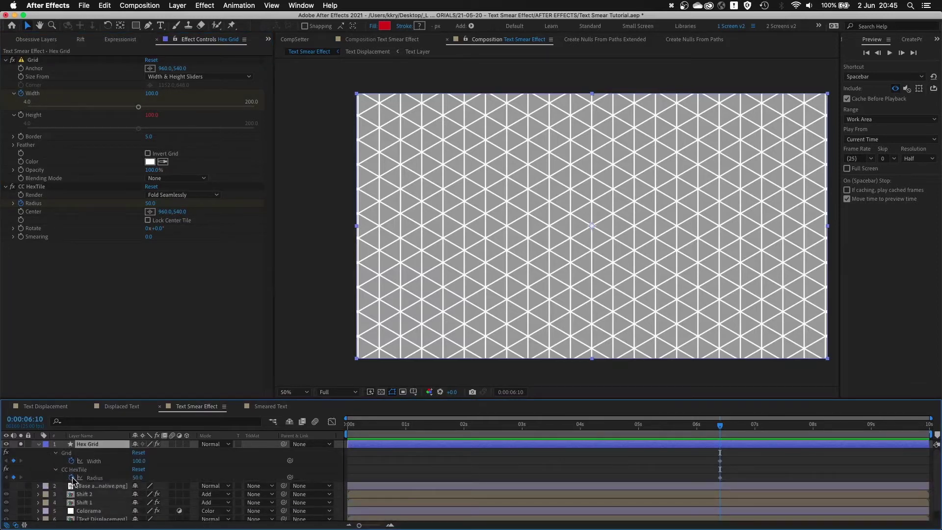
{"action": "left_click_drag", "start_coordinate": [290, 477], "coordinate": [97, 462]}
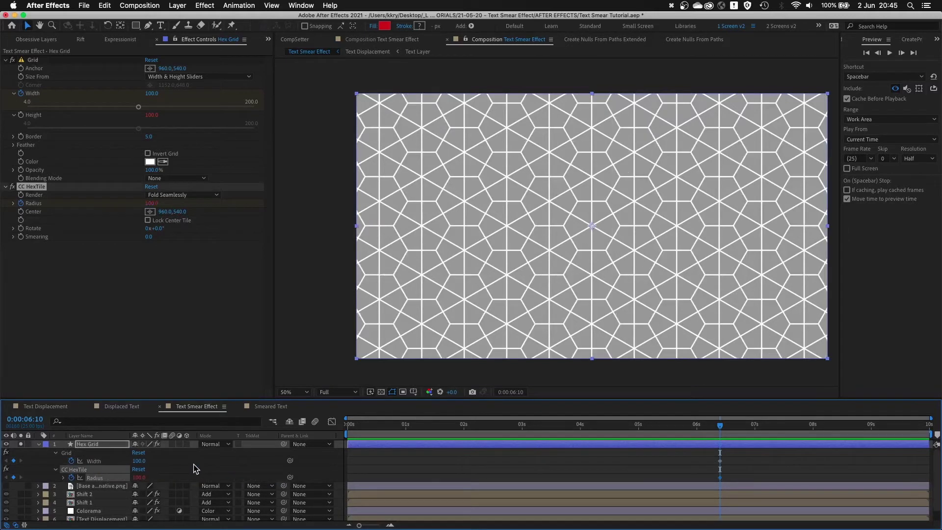
{"action": "left_click", "coordinate": [71, 478]}
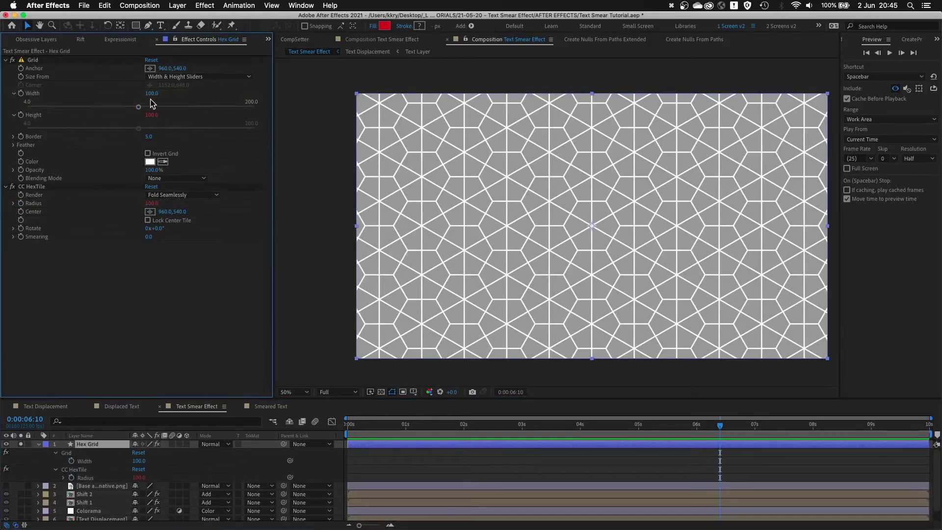
Try a grid Width of 20 with the linked hexagon radius.
{"action": "left_click", "coordinate": [152, 93]}
{"action": "type", "text": "20"}
{"action": "key", "text": "Return"}
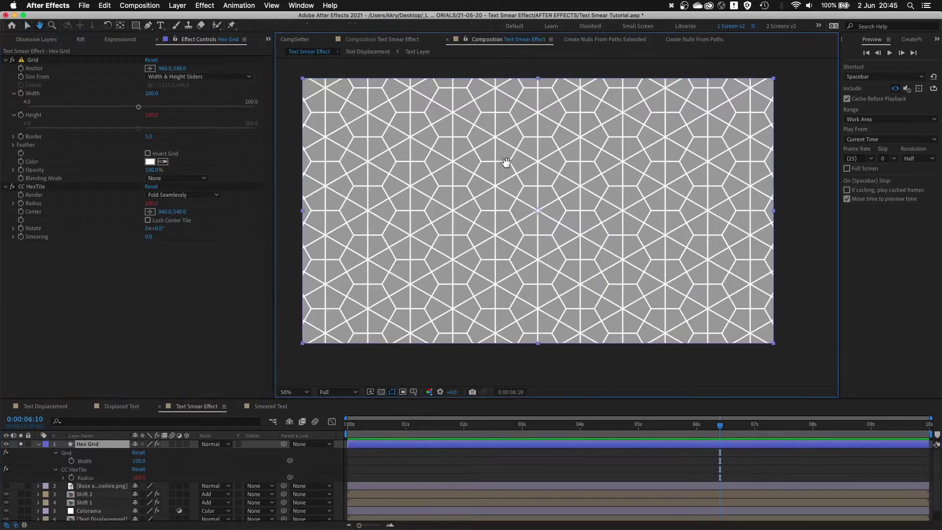
Apply the Turbulent Displace effect to the Hex Grid layer.
{"action": "key", "text": "ctrl+space"}
{"action": "type", "text": "turb"}
{"action": "key", "text": "Return"}
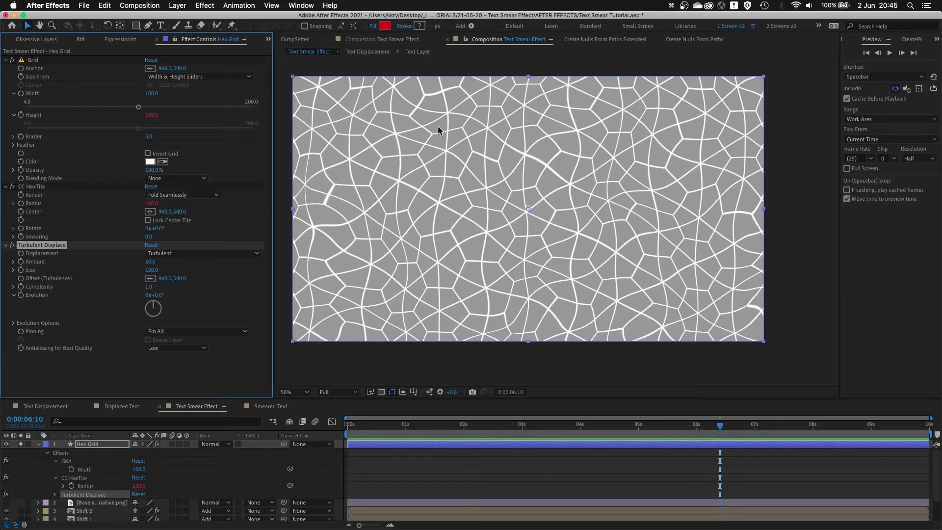
Thin the grid lines to a Border of 1 and reduce the grid's Width to 50 and finally to 35.
{"action": "left_click", "coordinate": [150, 94]}
{"action": "type", "text": "50"}
{"action": "key", "text": "Return"}
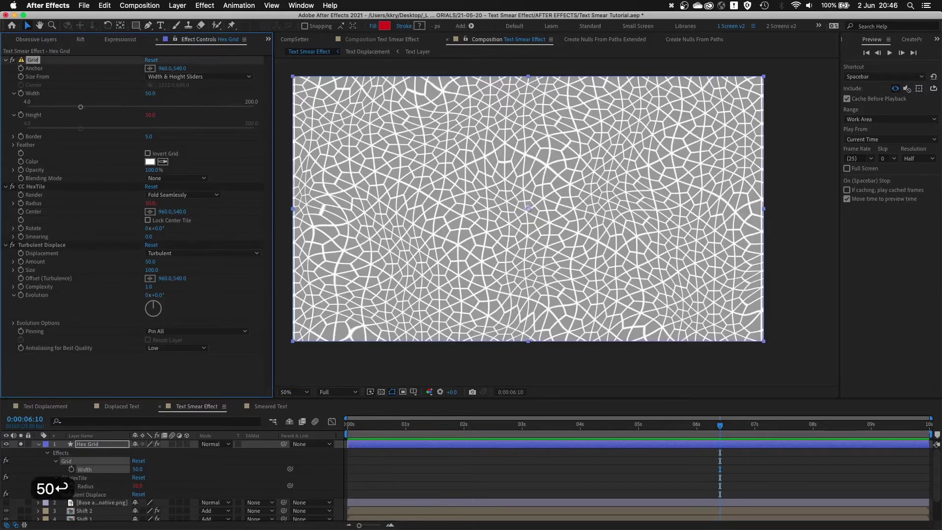
{"action": "left_click", "coordinate": [149, 137]}
{"action": "type", "text": "1"}
{"action": "key", "text": "Tab"}
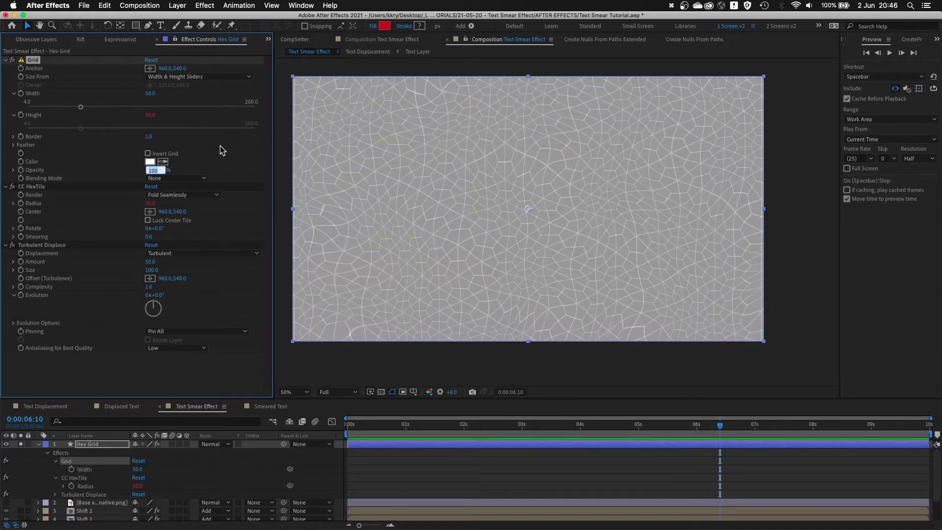
{"action": "left_click", "coordinate": [223, 146]}
{"action": "left_click", "coordinate": [148, 137]}
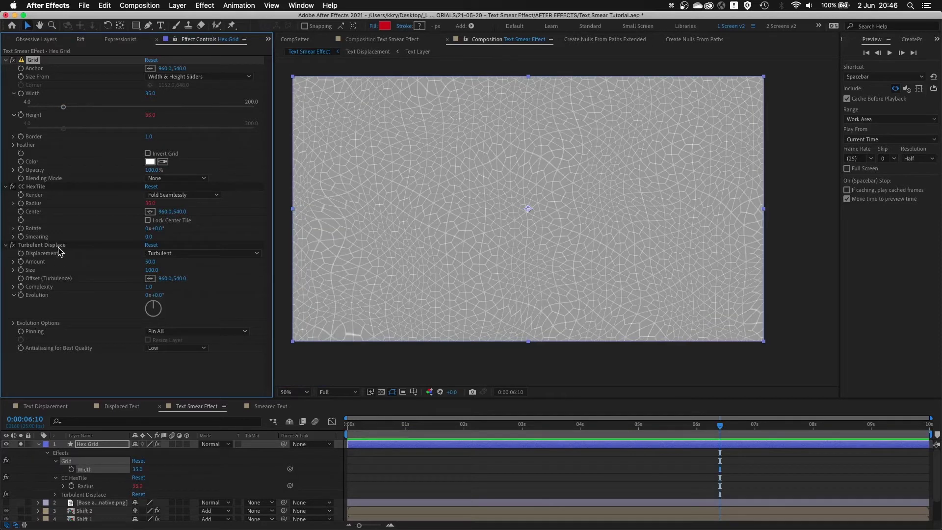
Animate the Evolution of Turbulent Displace with the expression time*100.
{"action": "left_click", "coordinate": [59, 247]}
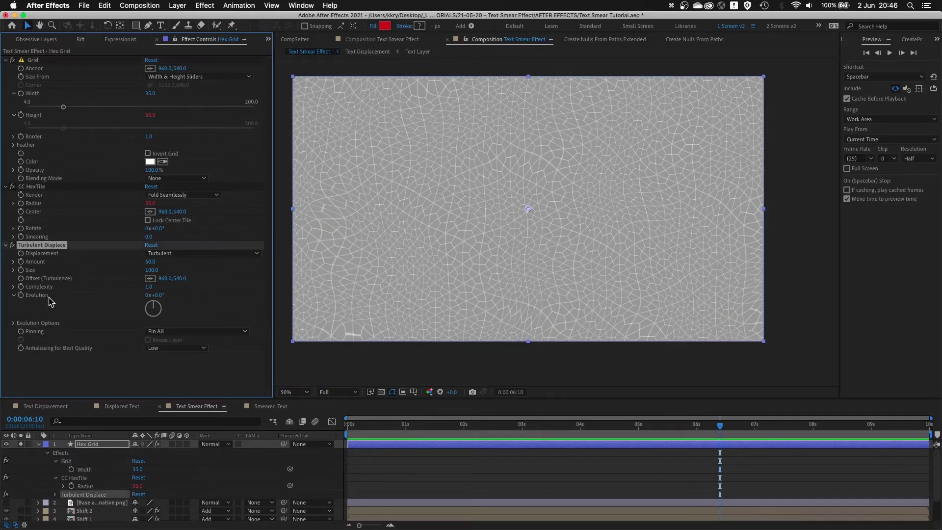
{"action": "left_click_drag", "start_coordinate": [719, 428], "coordinate": [550, 432]}
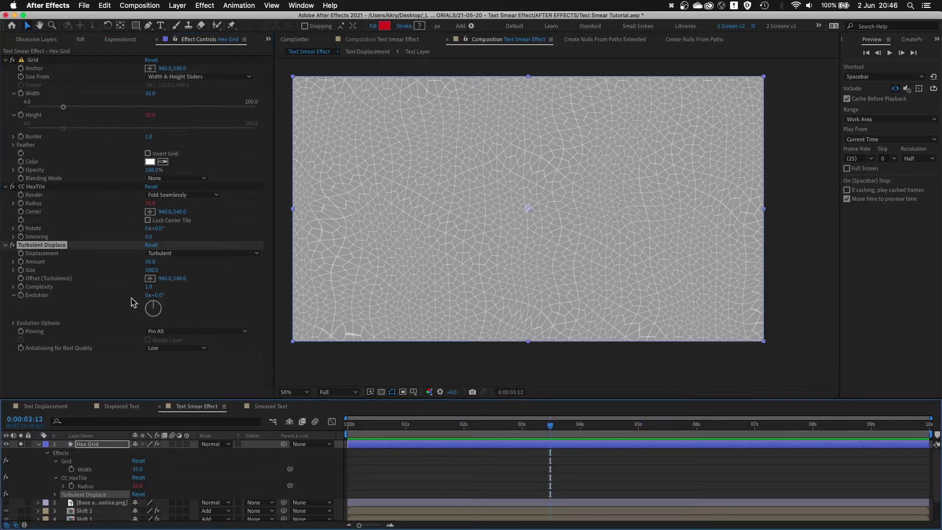
{"action": "left_click", "coordinate": [21, 294], "text": "alt"}
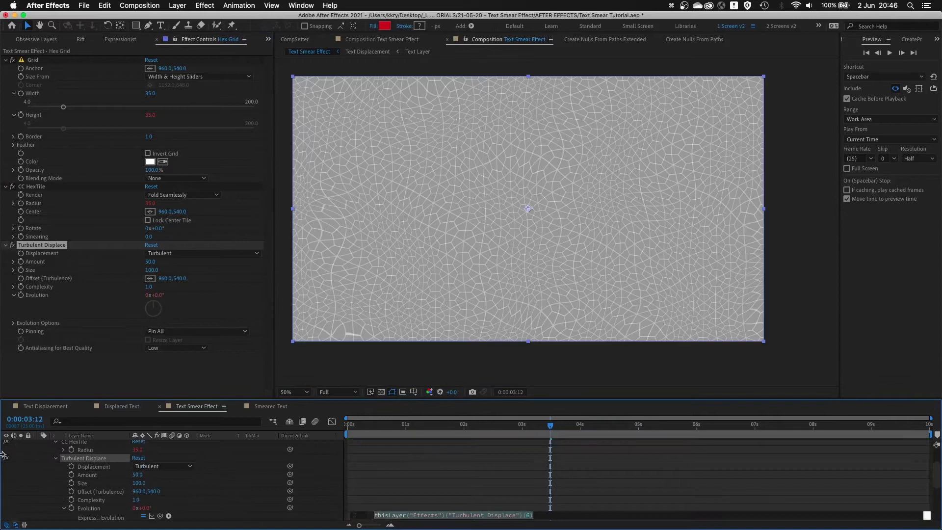
{"action": "type", "text": "time*5"}
{"action": "key", "text": "BackSpace"}
{"action": "type", "text": "100;"}
{"action": "left_click", "coordinate": [470, 486]}
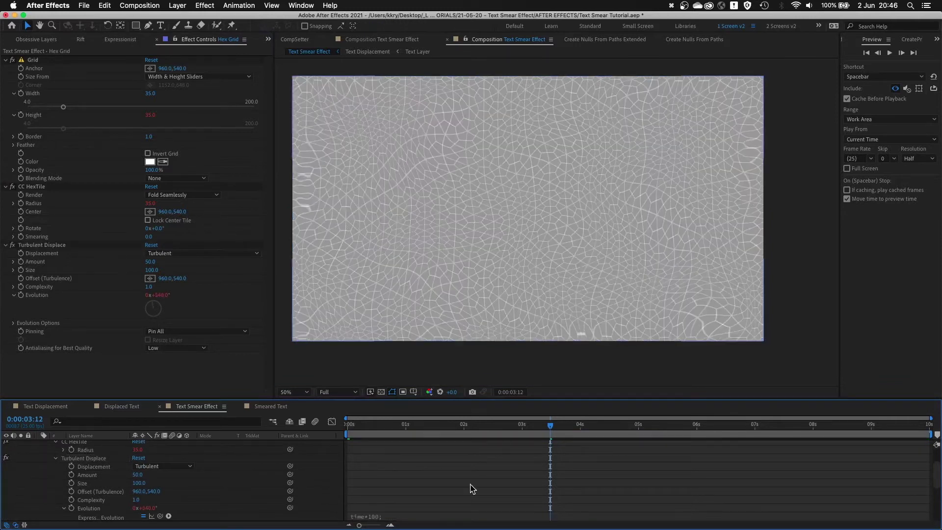
Set Turbulent Displace's Amount to 75, Size to about 349 and Complexity to 1.3, and set the grid's Width to 20.
{"action": "left_click_drag", "start_coordinate": [550, 430], "coordinate": [734, 430]}
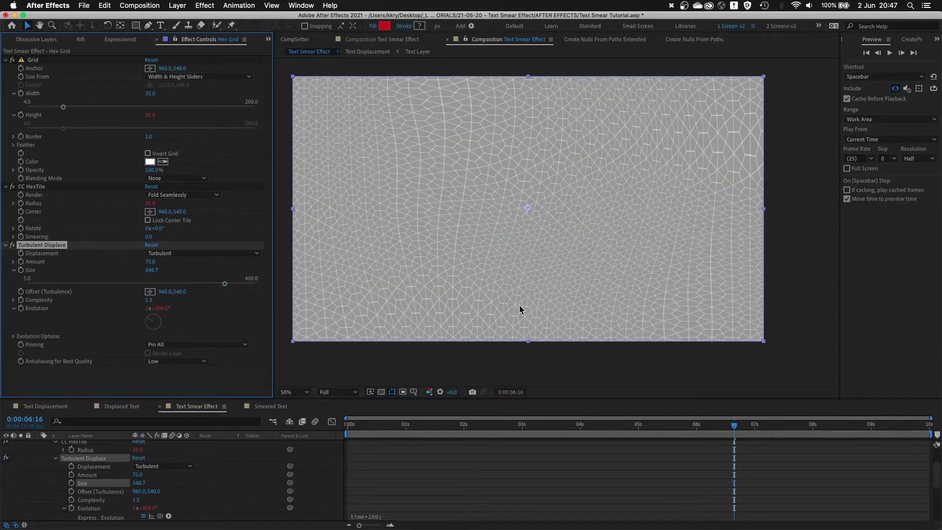
{"action": "left_click", "coordinate": [152, 94]}
{"action": "type", "text": "20"}
{"action": "key", "text": "Return"}
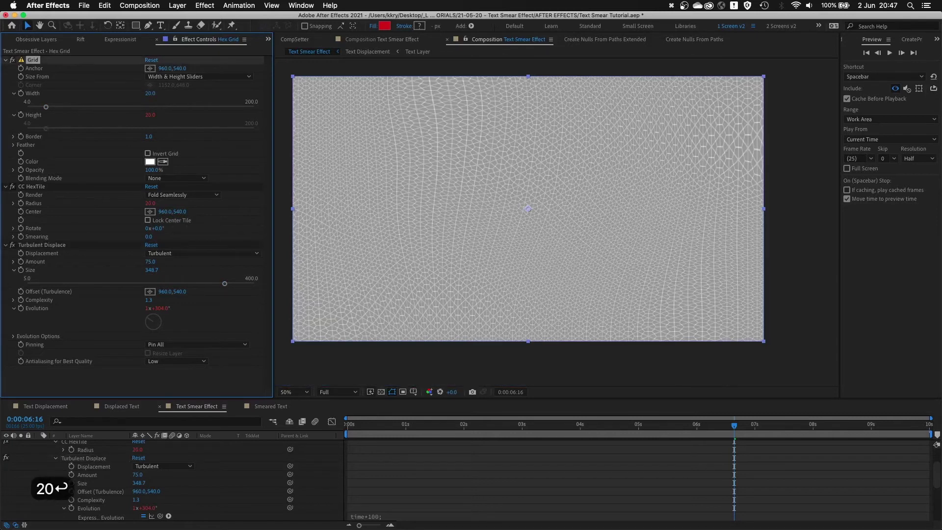
{"action": "left_click", "coordinate": [387, 372]}
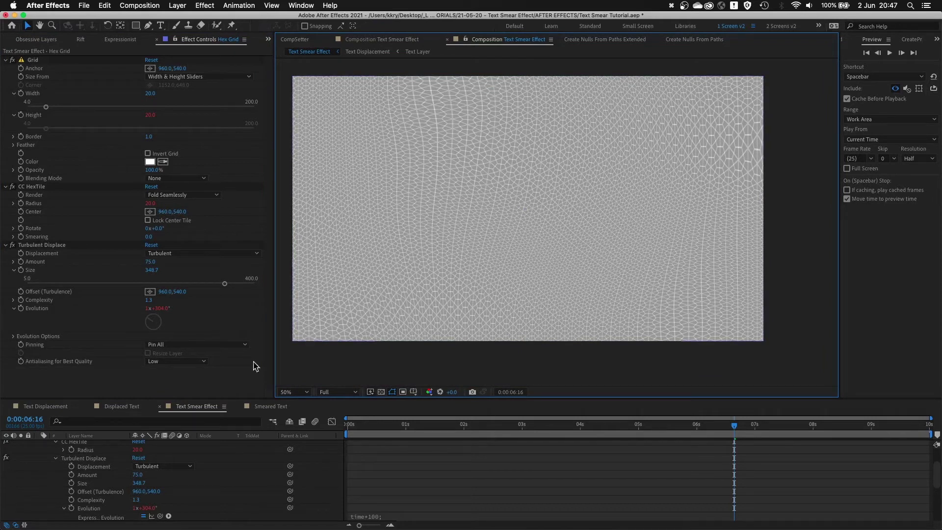
Compare the grid with and without Turbulent Displace, and unsolo the Hex Grid layer to show it over the composition.
{"action": "left_click", "coordinate": [13, 245]}
{"action": "left_click", "coordinate": [13, 245]}
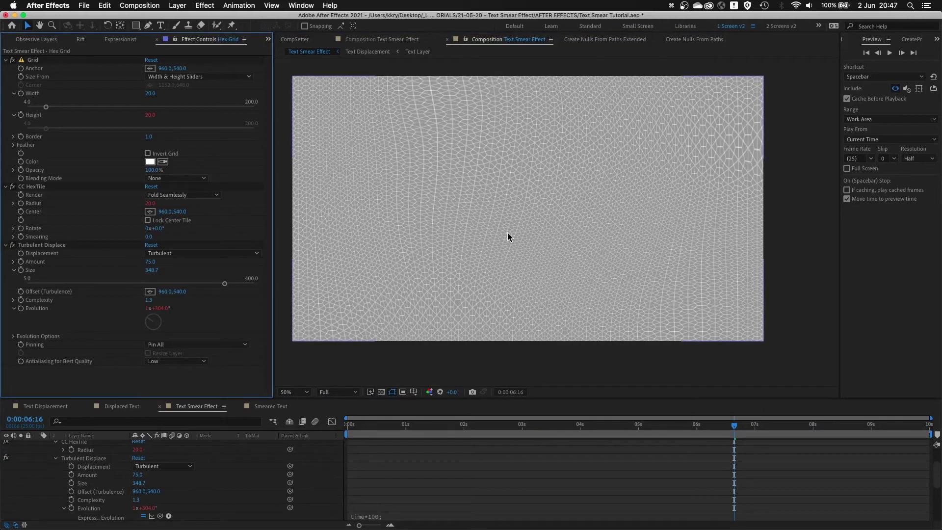
{"action": "scroll", "coordinate": [74, 471], "scroll_direction": "up", "scroll_amount": 3}
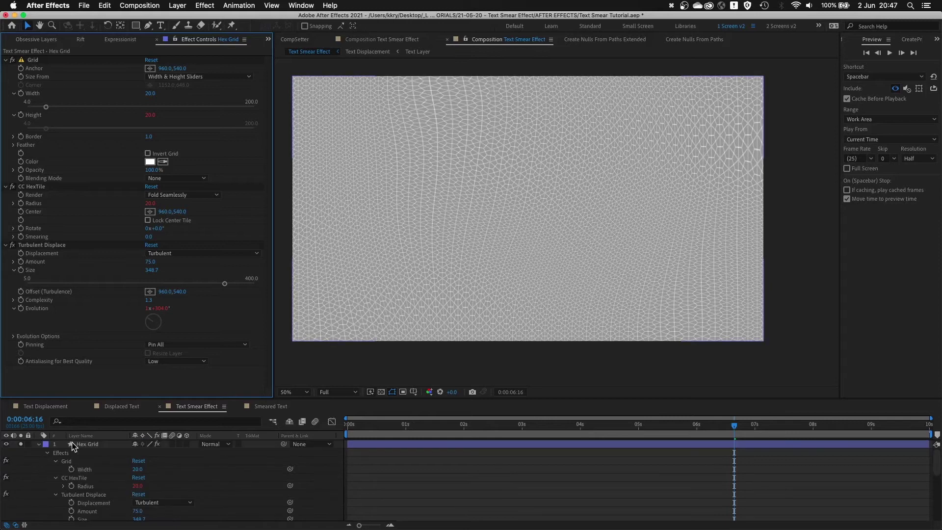
{"action": "left_click", "coordinate": [21, 445]}
{"action": "left_click", "coordinate": [96, 443]}
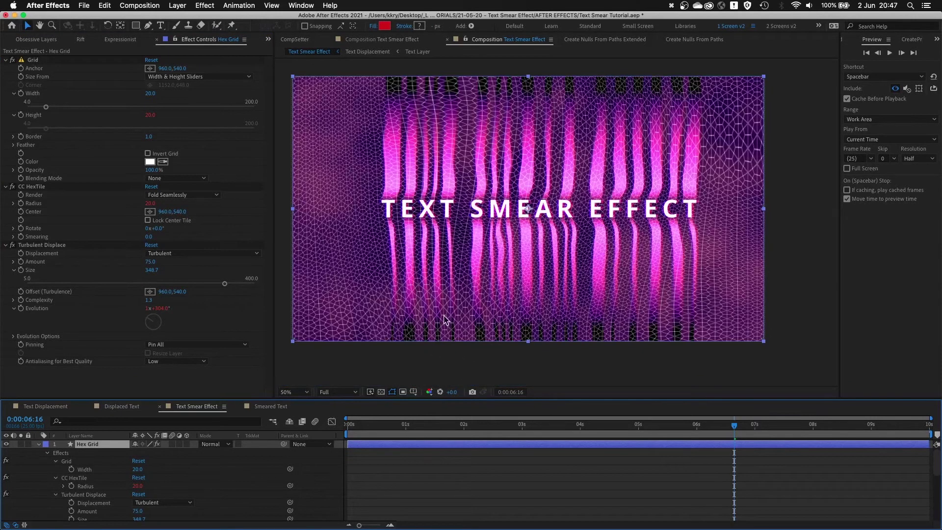
Show the palette image above the Hex Grid layer and sample its #FF6F91 swatch as the Grid effect's colour.
{"action": "key", "text": "u"}
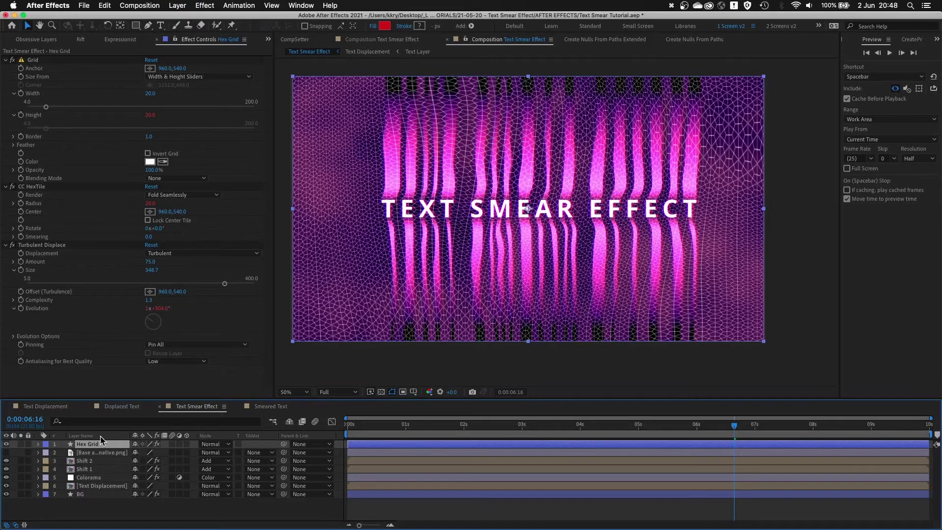
{"action": "left_click_drag", "start_coordinate": [89, 452], "coordinate": [89, 441]}
{"action": "left_click", "coordinate": [7, 444]}
{"action": "left_click", "coordinate": [87, 453]}
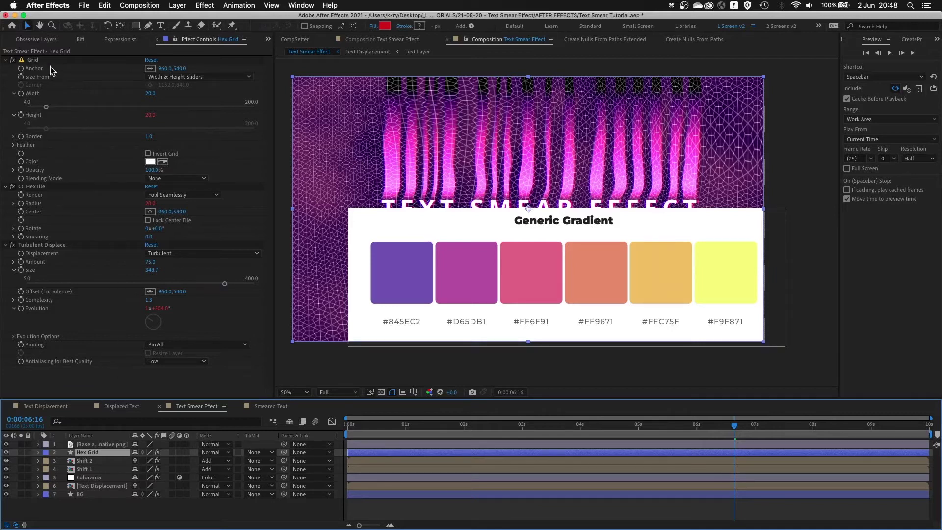
{"action": "left_click", "coordinate": [163, 162]}
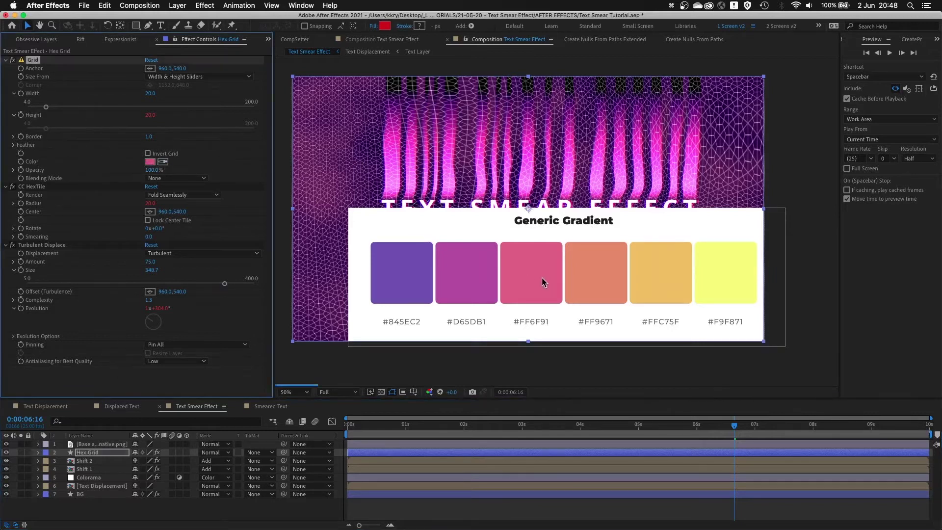
{"action": "left_click", "coordinate": [544, 281]}
Hide the palette image and set the Hex Grid layer's blending mode to Lighter Color.
{"action": "left_click", "coordinate": [212, 452]}
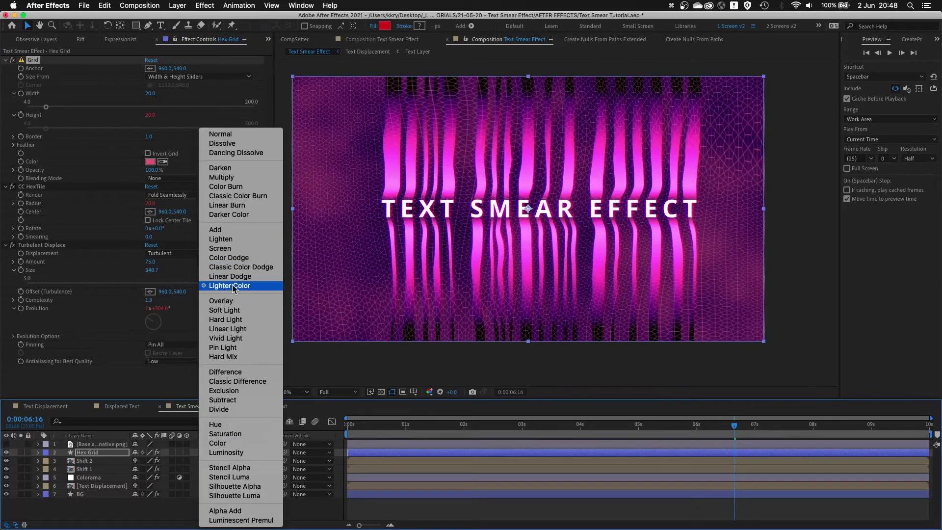
{"action": "left_click", "coordinate": [340, 366]}
{"action": "scroll", "coordinate": [466, 264], "scroll_direction": "up", "scroll_amount": 1}
{"action": "left_click_drag", "start_coordinate": [456, 319], "coordinate": [534, 189]}
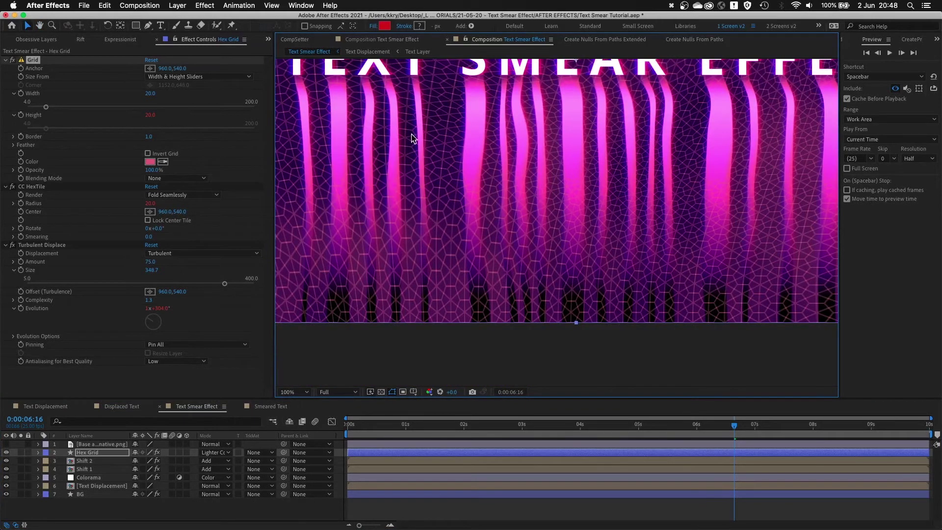
{"action": "left_click_drag", "start_coordinate": [471, 95], "coordinate": [454, 158]}
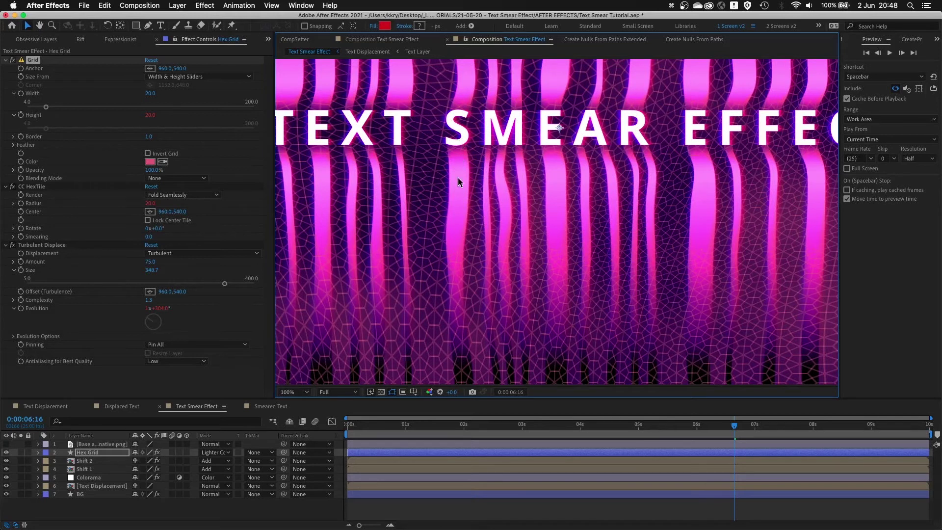
{"action": "left_click_drag", "start_coordinate": [503, 174], "coordinate": [495, 270]}
{"action": "key", "text": "comma"}
{"action": "left_click", "coordinate": [414, 241]}
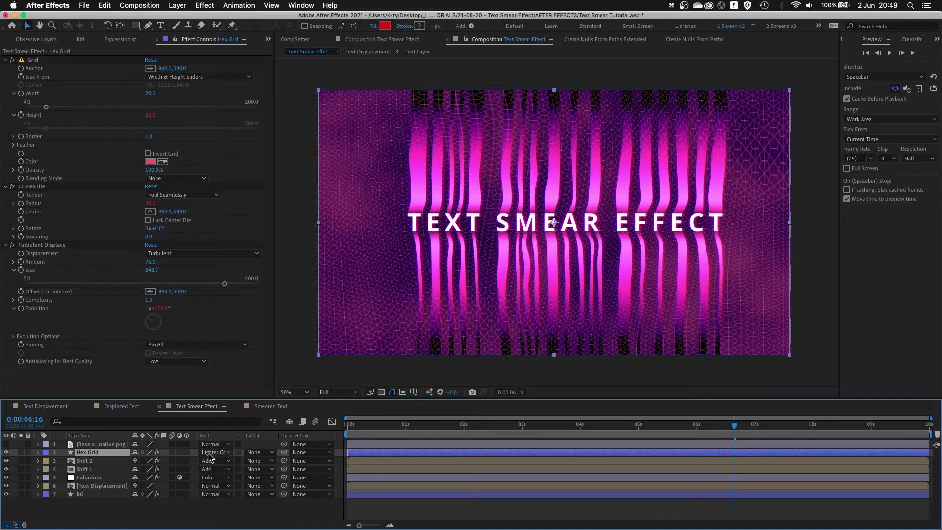
{"action": "scroll", "coordinate": [454, 228], "scroll_direction": "up", "scroll_amount": 1}
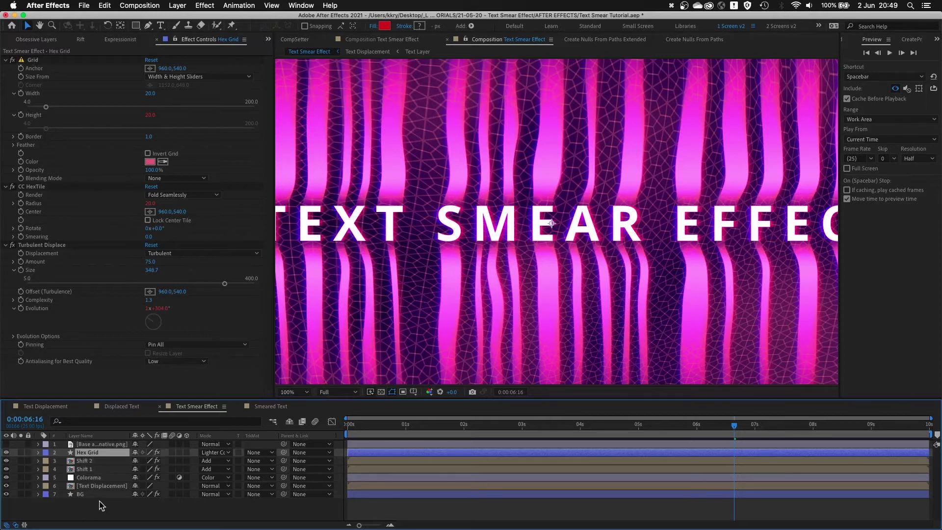
{"action": "scroll", "coordinate": [564, 155], "scroll_direction": "down", "scroll_amount": 3}
Apply the Set Matte effect to the Hex Grid layer.
{"action": "key", "text": "ctrl+space"}
{"action": "key", "text": "ctrl+space"}
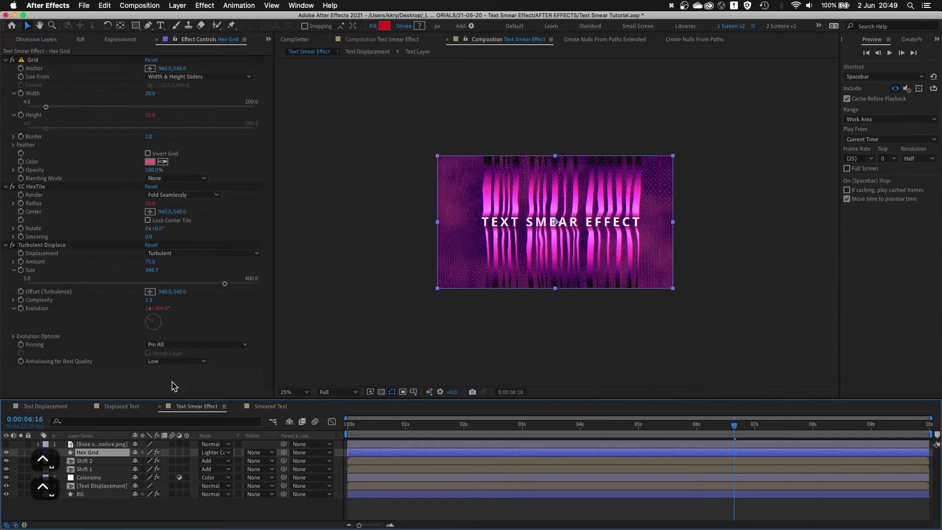
{"action": "type", "text": "set"}
{"action": "key", "text": "Down"}
{"action": "key", "text": "Return"}
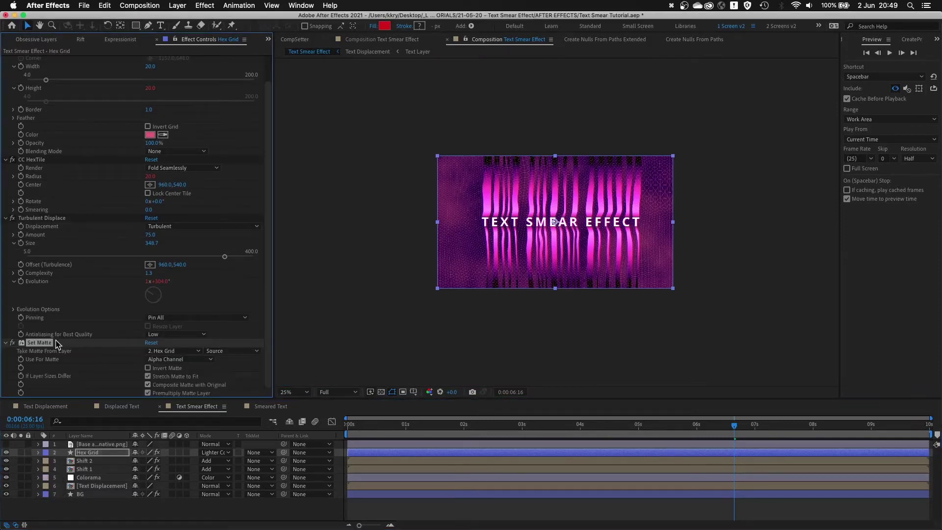
Set the Hex Grid layer's Set Matte effect to take its matte from the Text Displacement layer.
{"action": "left_click", "coordinate": [184, 352]}
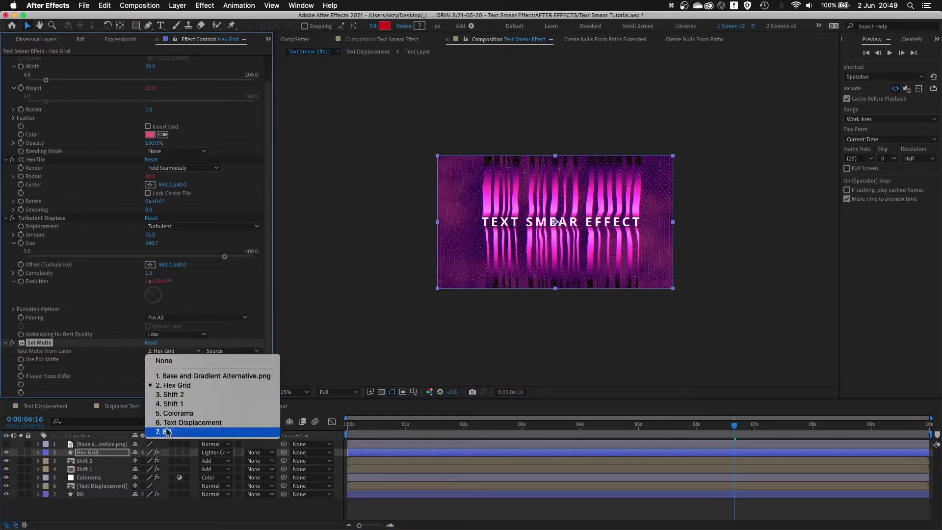
{"action": "left_click", "coordinate": [204, 422]}
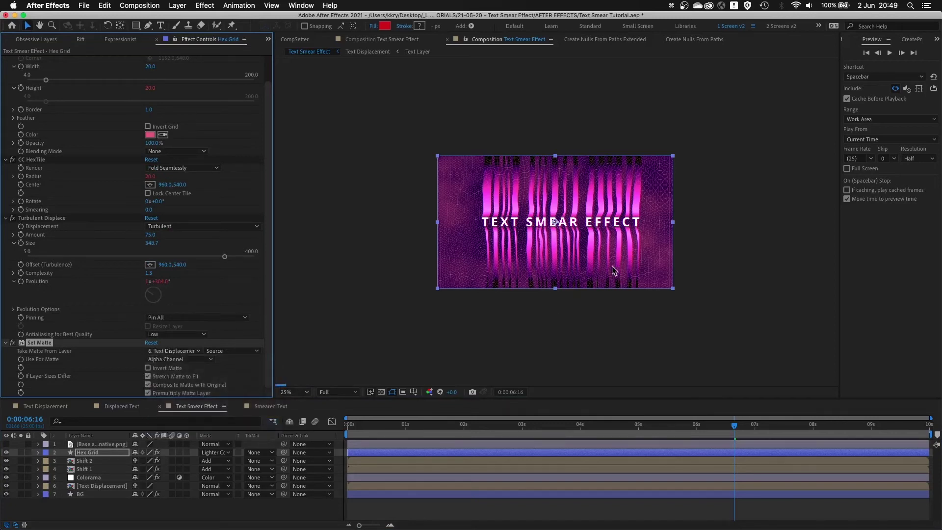
{"action": "key", "text": "period"}
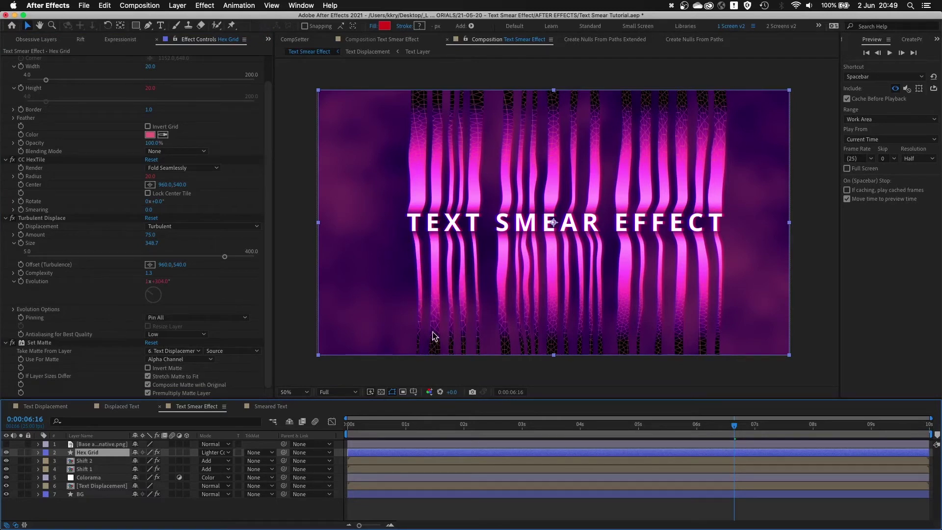
Create a full-frame rectangle shape layer named Noise and apply the Noise effect to it.
{"action": "key", "text": "super+shift+a"}
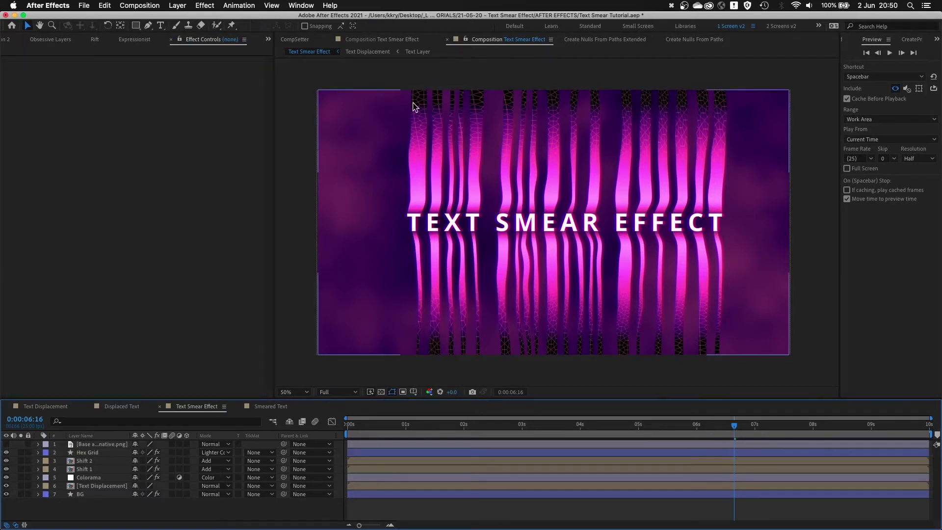
{"action": "double_click", "coordinate": [137, 26]}
{"action": "key", "text": "v"}
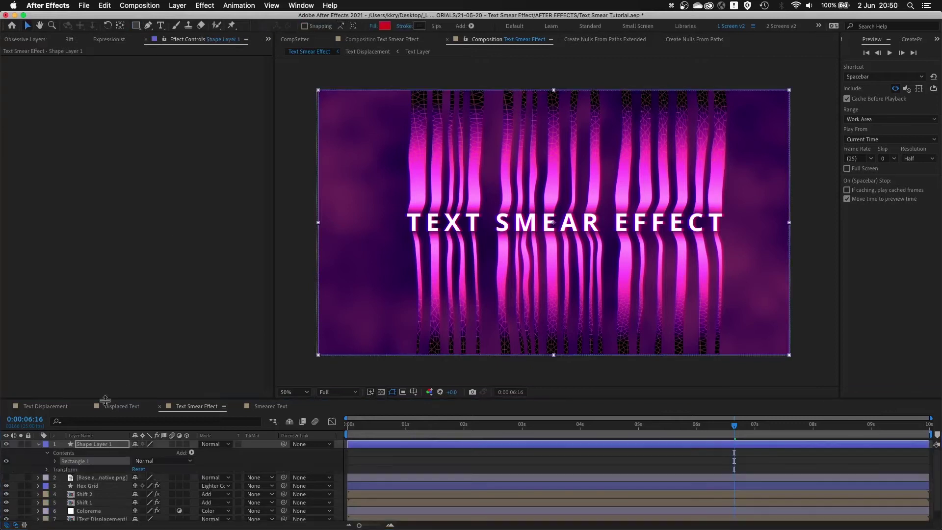
{"action": "left_click", "coordinate": [103, 446]}
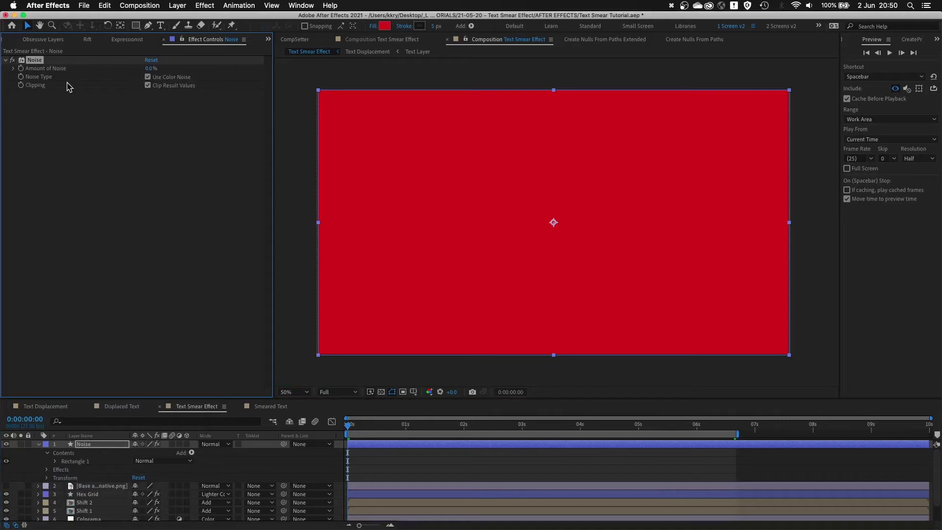
Set the Noise effect's Amount of Noise to 50%.
{"action": "left_click", "coordinate": [151, 69]}
{"action": "type", "text": "50"}
{"action": "key", "text": "Return"}
{"action": "scroll", "coordinate": [544, 100], "scroll_direction": "up", "scroll_amount": 1}
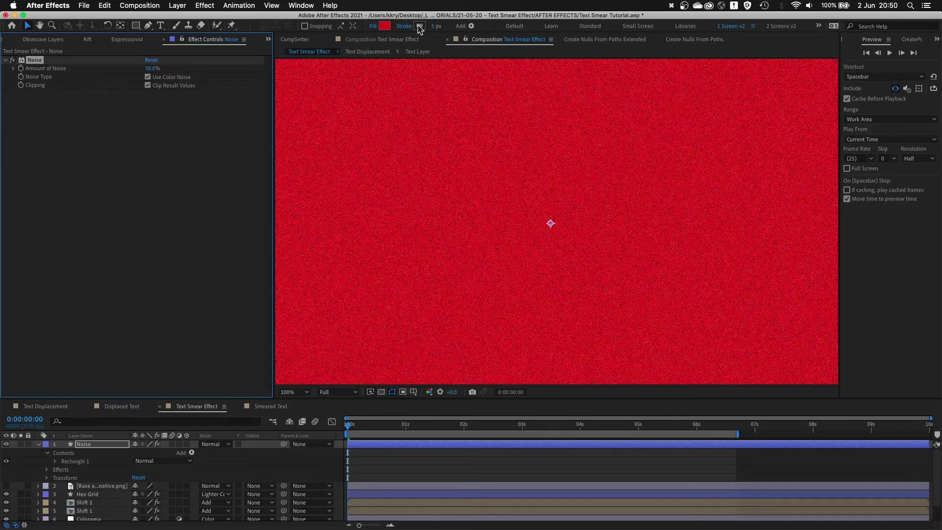
Change the Noise shape's fill to grey with 0% saturation and 50% brightness, and turn off Use Color Noise.
{"action": "left_click", "coordinate": [382, 27]}
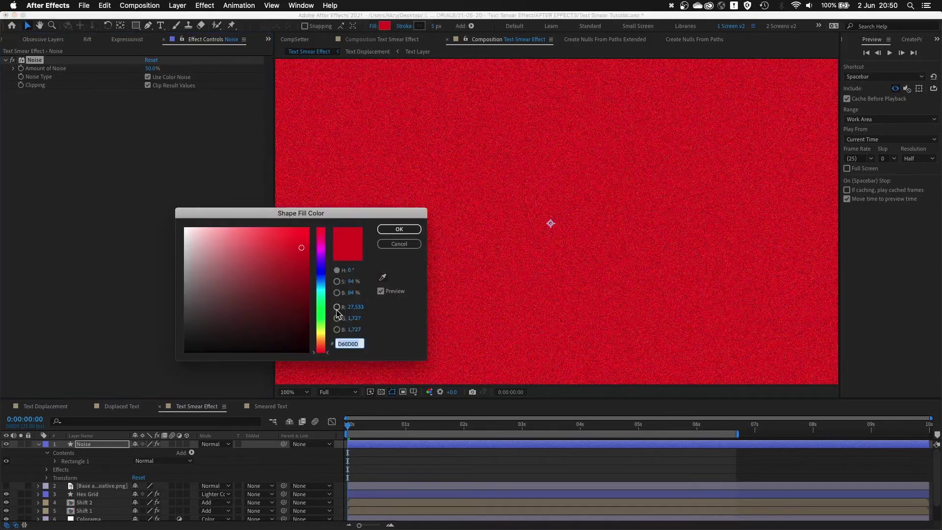
{"action": "left_click", "coordinate": [349, 281]}
{"action": "type", "text": "0"}
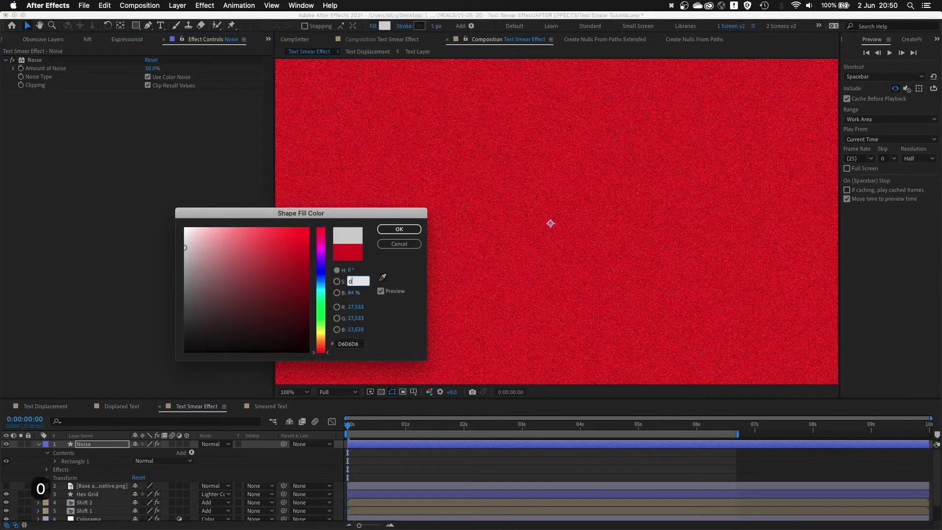
{"action": "key", "text": "Tab"}
{"action": "type", "text": "50"}
{"action": "key", "text": "Tab"}
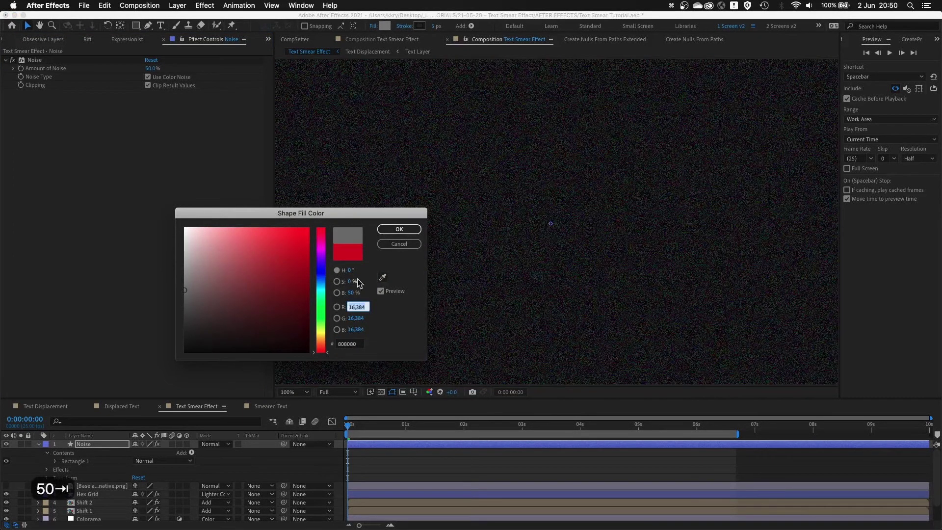
{"action": "left_click", "coordinate": [398, 229]}
{"action": "left_click", "coordinate": [178, 77]}
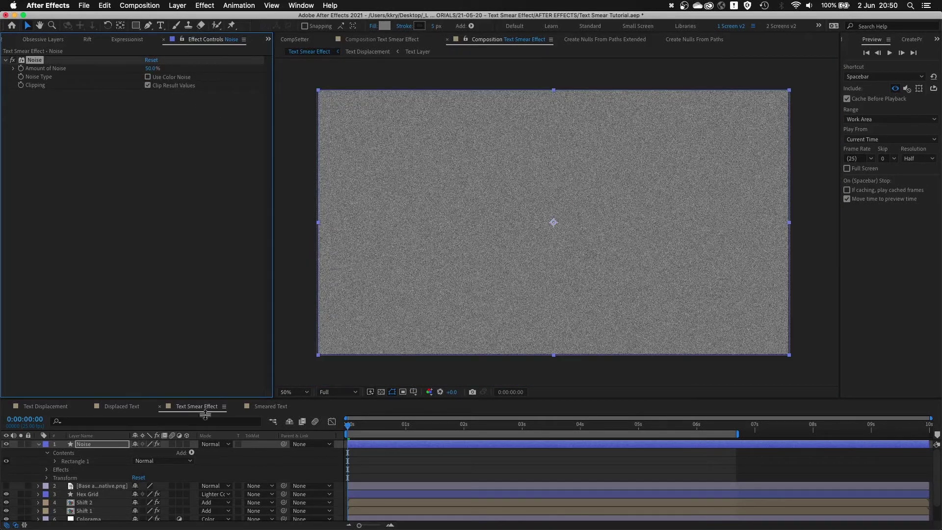
Set the Noise layer's blending mode to Multiply and check the grain over the smeared text.
{"action": "left_click", "coordinate": [92, 445]}
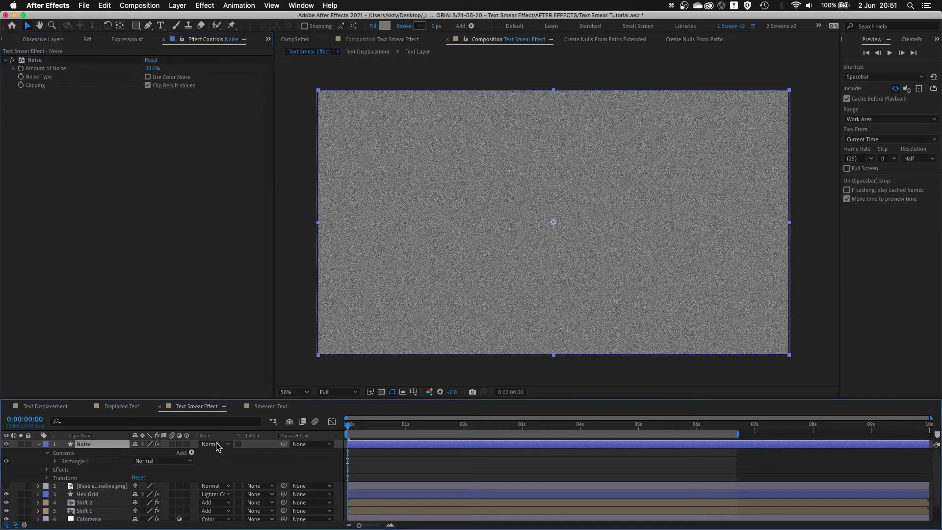
{"action": "left_click", "coordinate": [214, 445]}
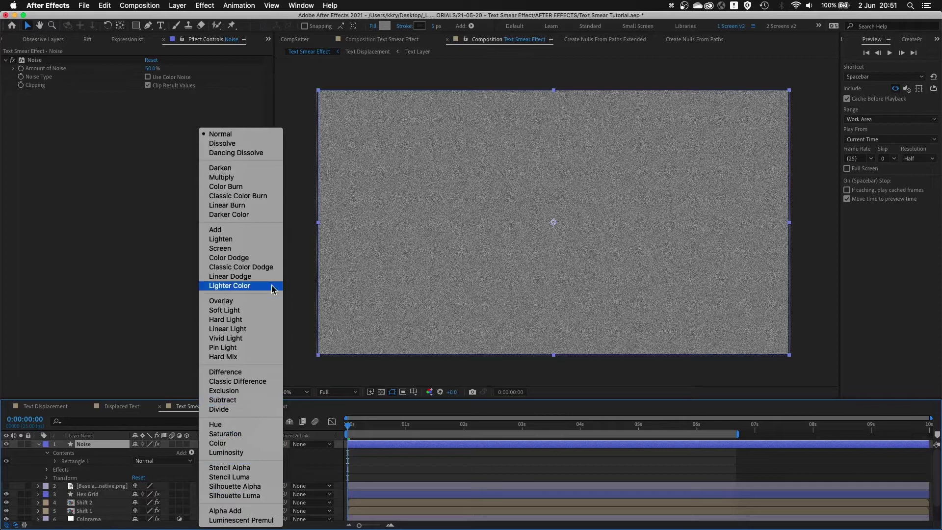
{"action": "left_click", "coordinate": [249, 180]}
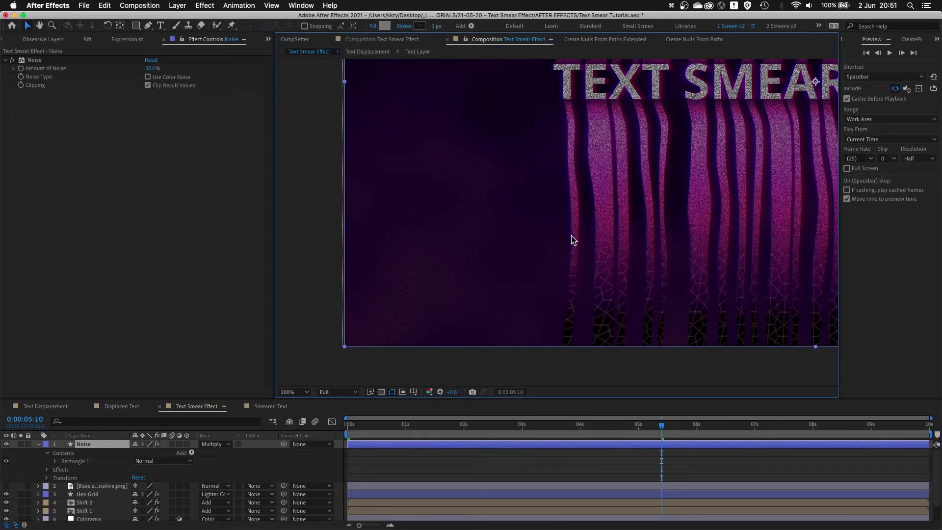
{"action": "left_click_drag", "start_coordinate": [581, 249], "coordinate": [465, 253]}
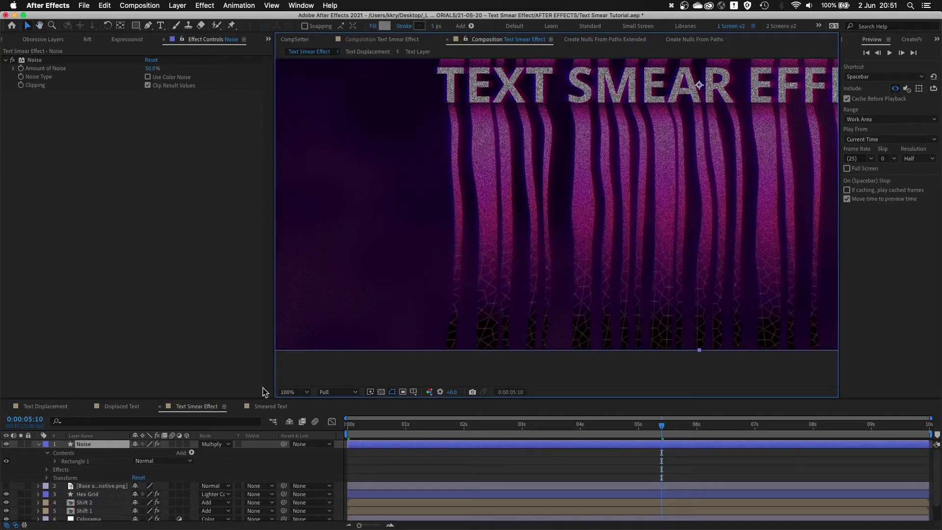
{"action": "left_click", "coordinate": [110, 448]}
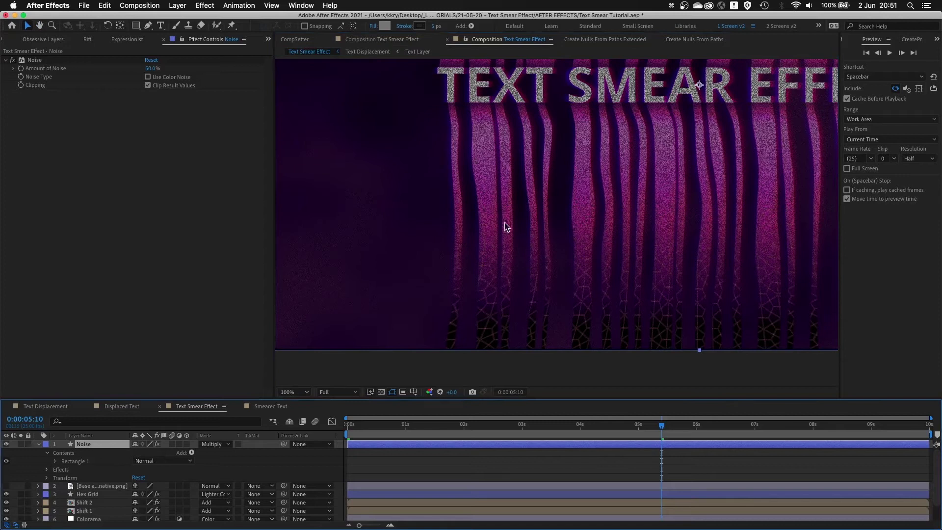
{"action": "key", "text": "comma"}
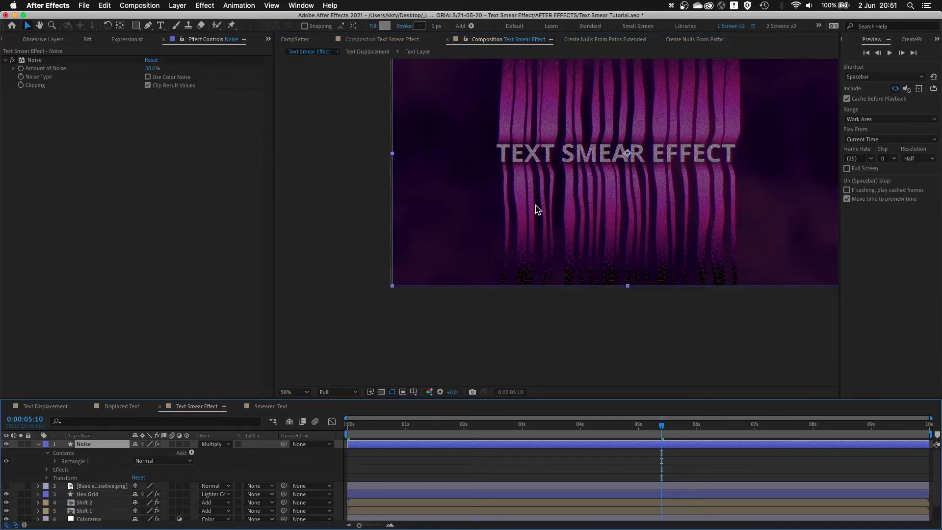
{"action": "left_click_drag", "start_coordinate": [559, 162], "coordinate": [414, 212]}
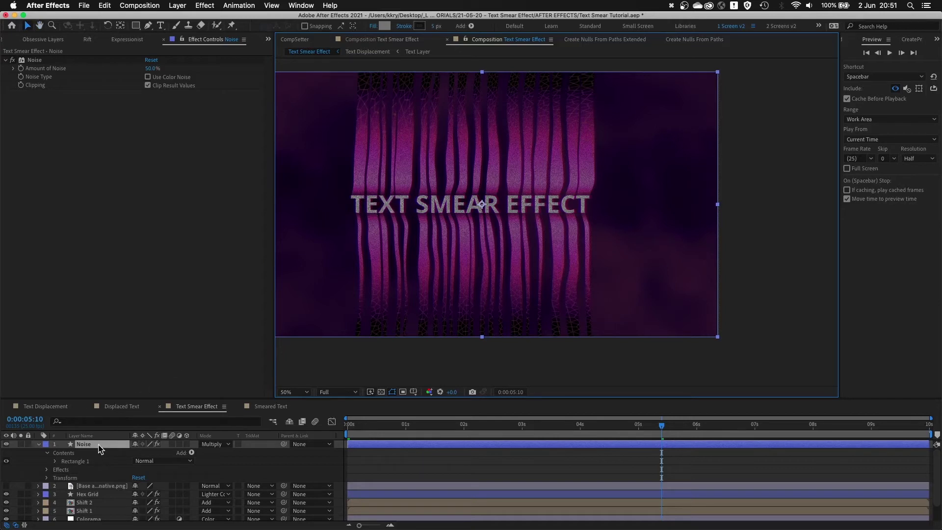
Apply the Set Matte effect to the Noise layer, taking the matte from the Text Displacement layer.
{"action": "key", "text": "ctrl+space"}
{"action": "type", "text": "set"}
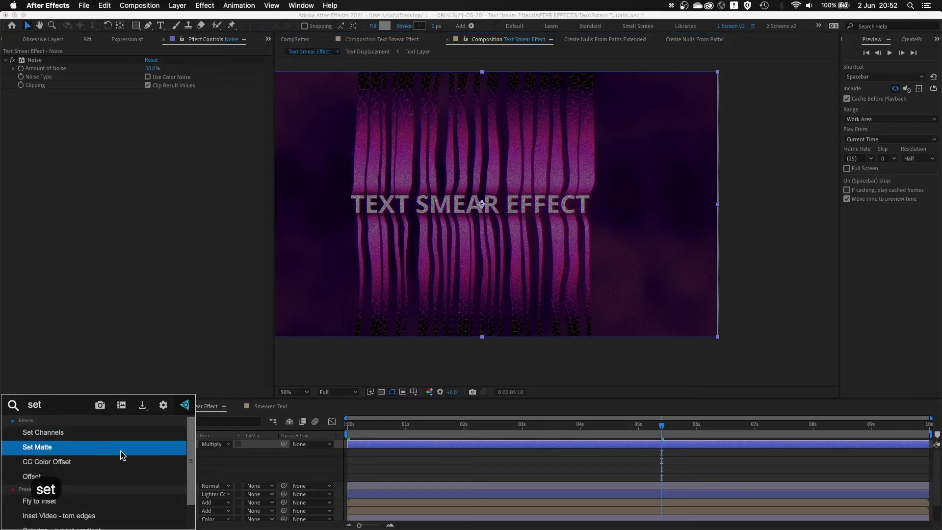
{"action": "left_click", "coordinate": [122, 455]}
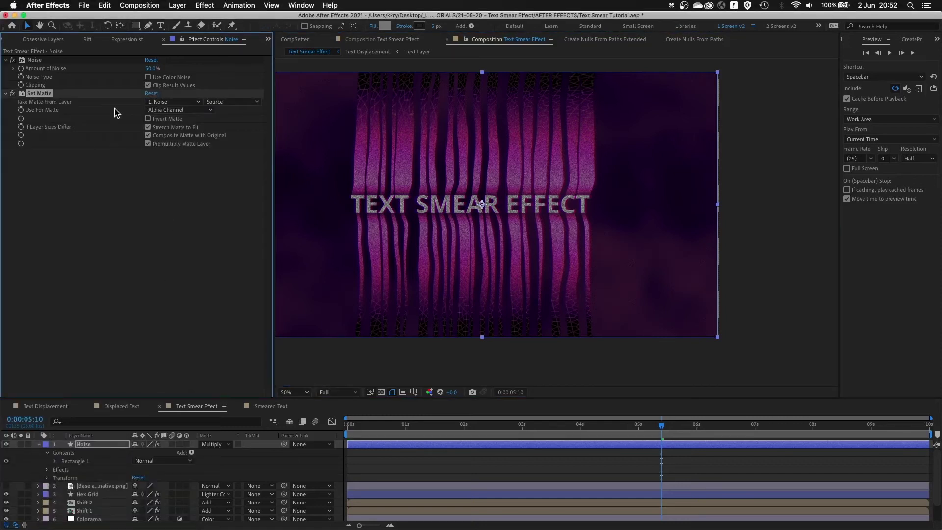
{"action": "left_click", "coordinate": [164, 102]}
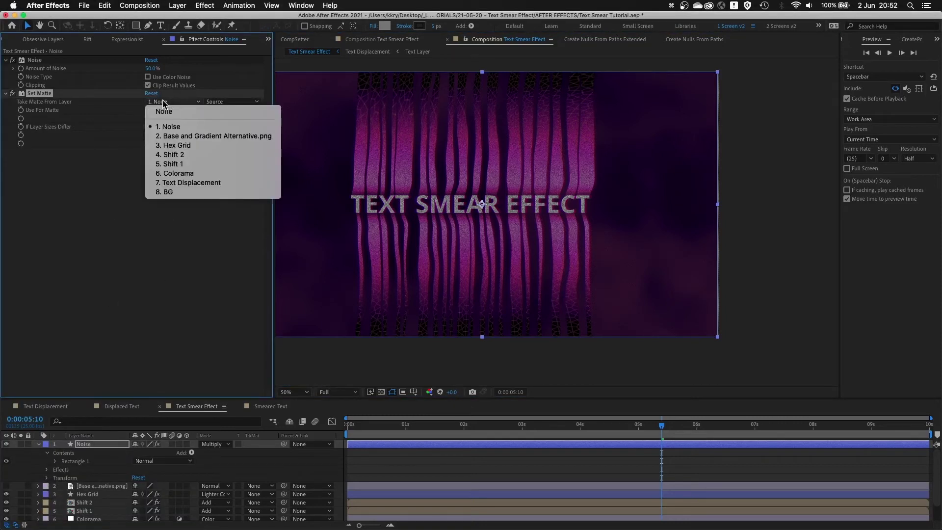
{"action": "left_click", "coordinate": [198, 183]}
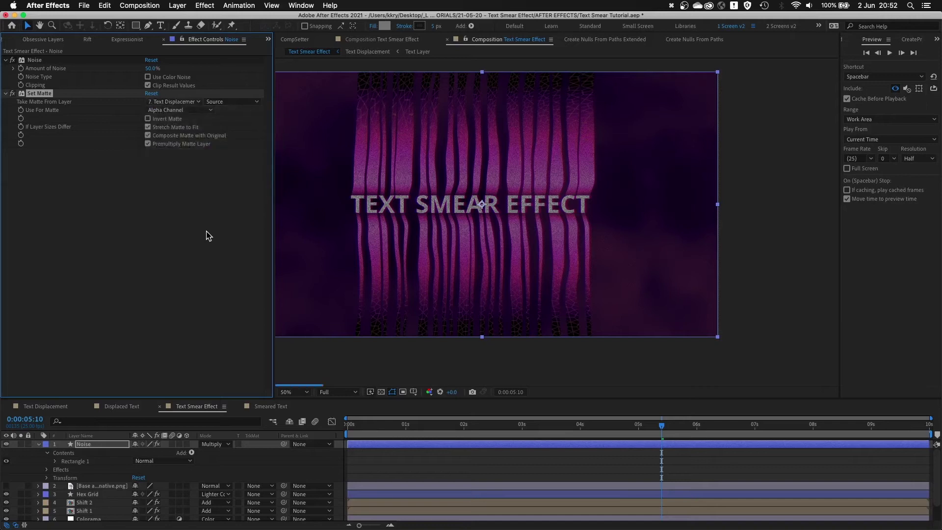
Solo the Noise layer, invert its matte and set Use For Matte to Luminance.
{"action": "left_click", "coordinate": [22, 444]}
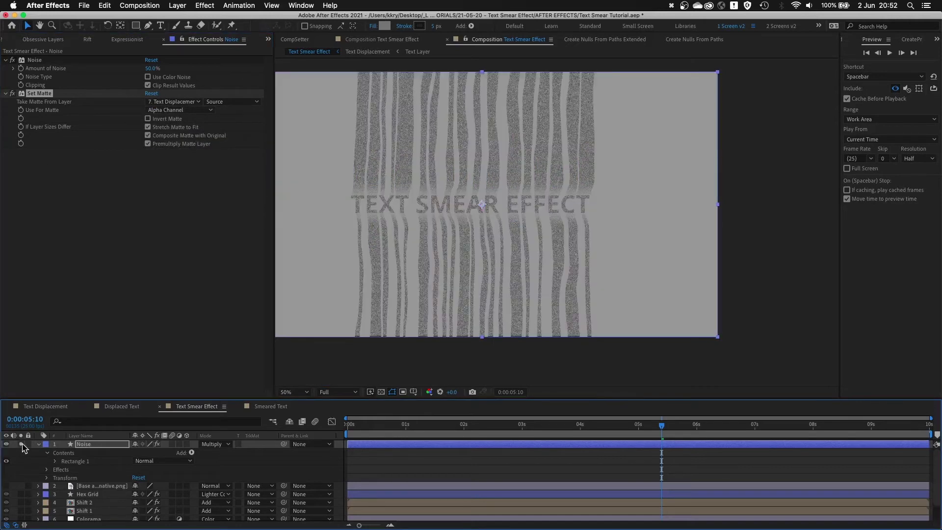
{"action": "left_click_drag", "start_coordinate": [451, 216], "coordinate": [509, 209]}
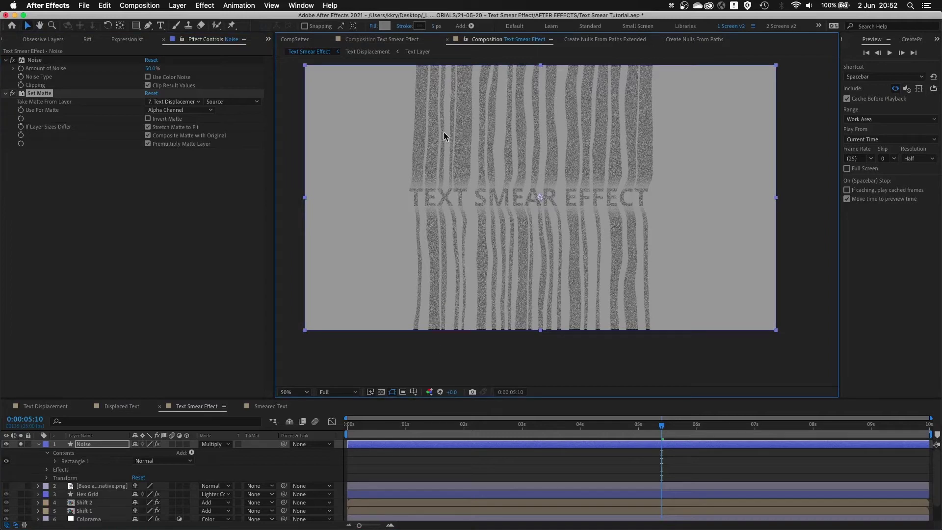
{"action": "left_click", "coordinate": [171, 119]}
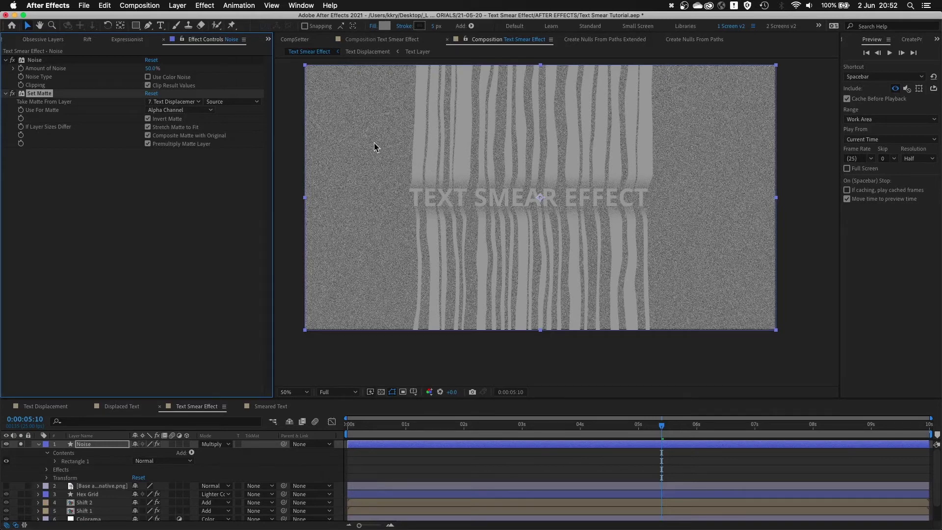
{"action": "left_click", "coordinate": [182, 111]}
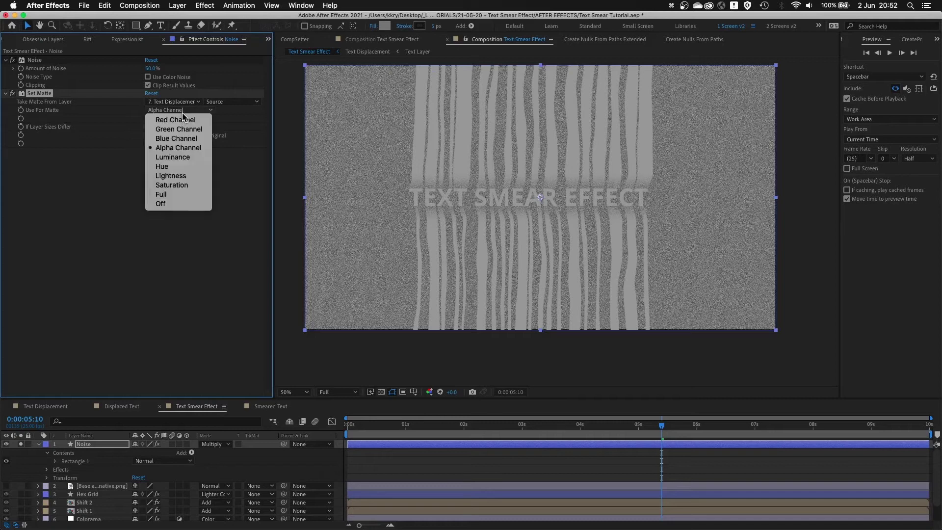
{"action": "left_click", "coordinate": [172, 157]}
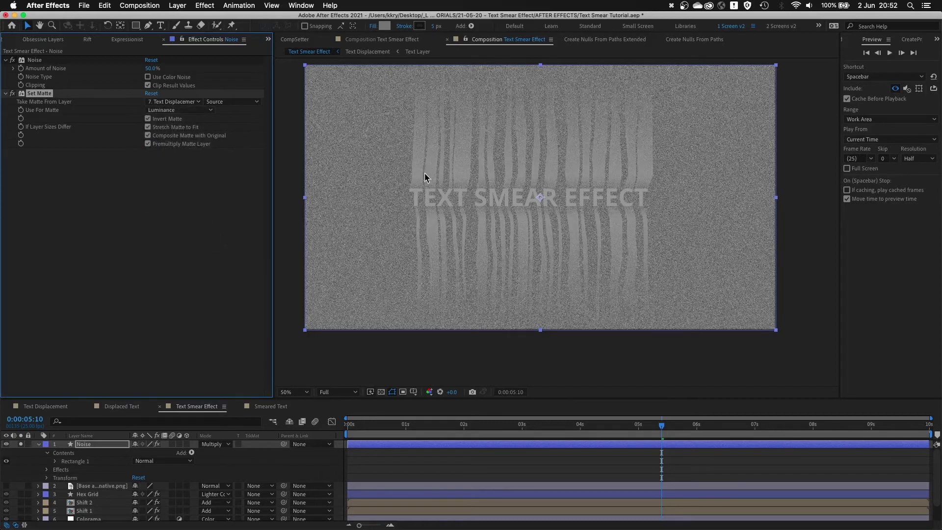
Examine the noise falloff along the smears, and unsolo the Noise layer to check it over the full composition.
{"action": "key", "text": "period"}
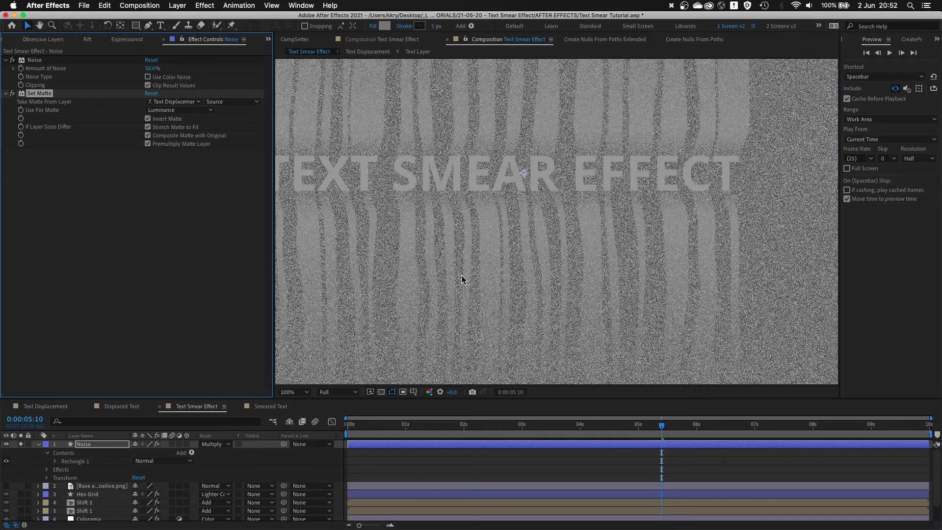
{"action": "key", "text": "comma"}
{"action": "key", "text": "period"}
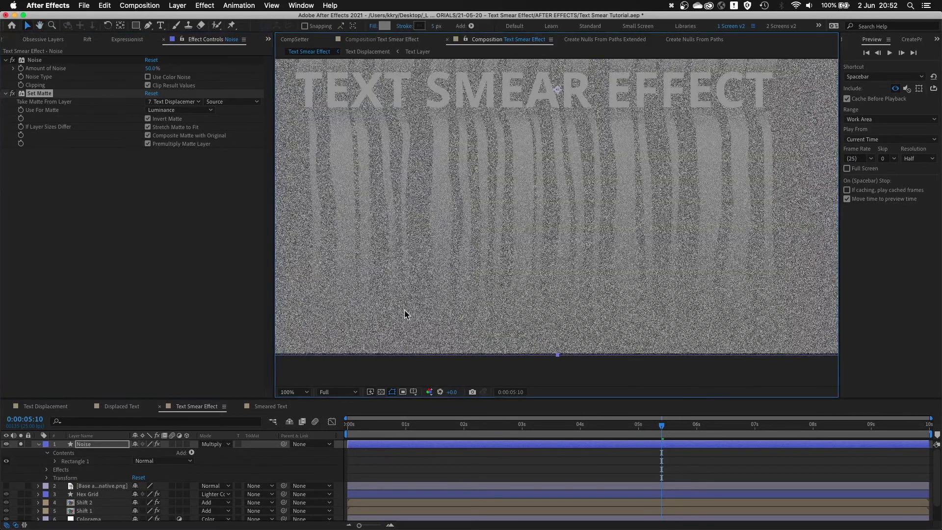
{"action": "left_click_drag", "start_coordinate": [424, 226], "coordinate": [451, 287]}
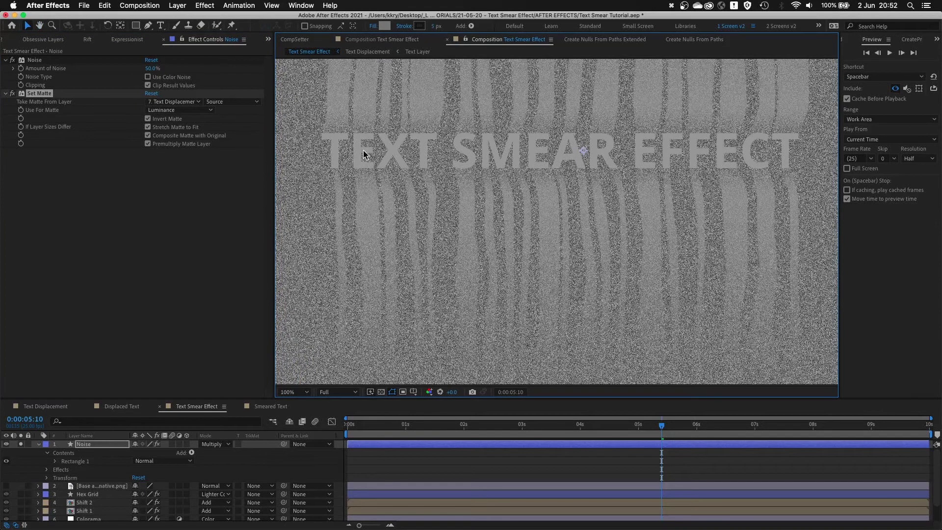
{"action": "key", "text": "comma"}
{"action": "left_click_drag", "start_coordinate": [457, 185], "coordinate": [360, 213]}
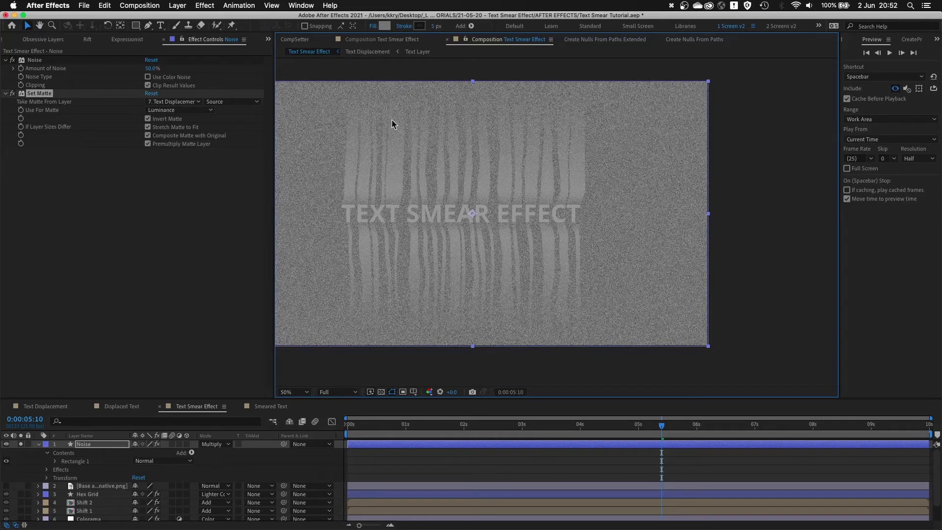
{"action": "left_click", "coordinate": [21, 445]}
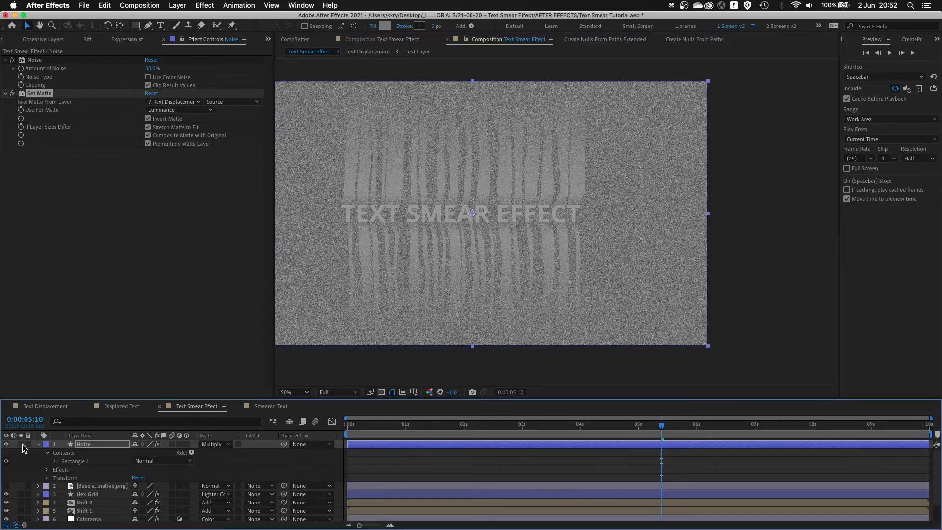
{"action": "key", "text": "period"}
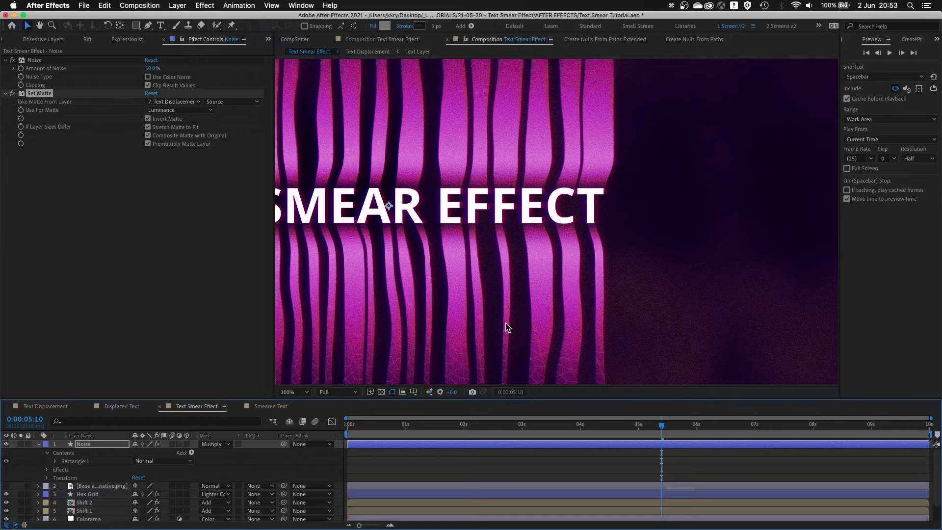
{"action": "left_click_drag", "start_coordinate": [444, 358], "coordinate": [509, 291]}
Set the Noise layer's opacity to 50%.
{"action": "left_click", "coordinate": [99, 445]}
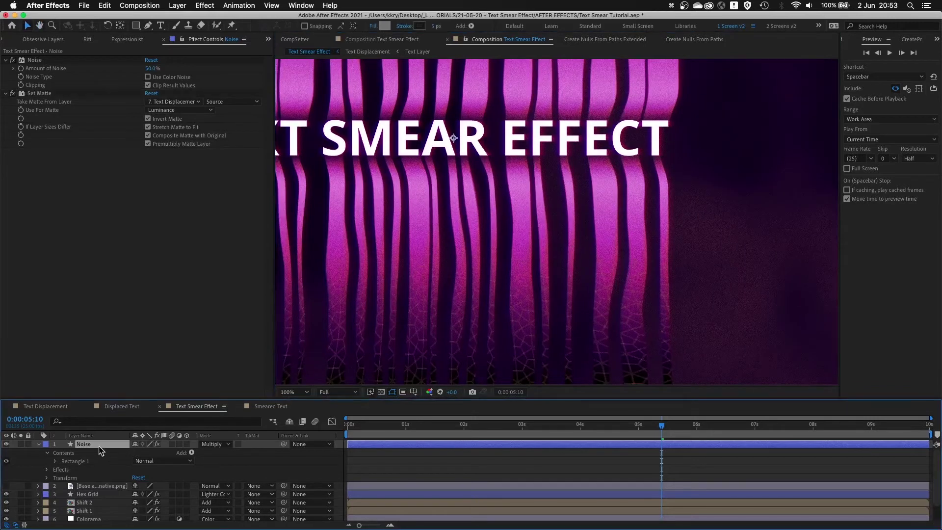
{"action": "key", "text": "t"}
{"action": "left_click", "coordinate": [138, 452]}
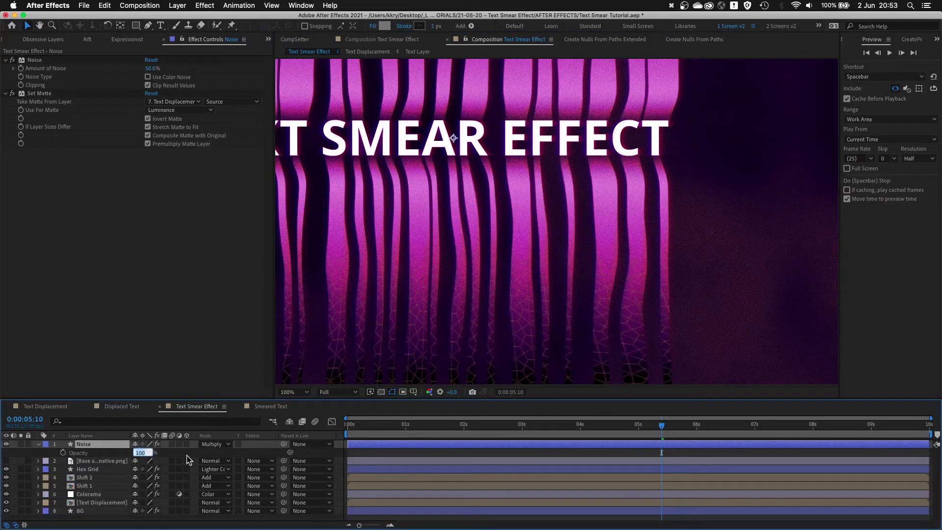
{"action": "type", "text": "50"}
{"action": "key", "text": "Return"}
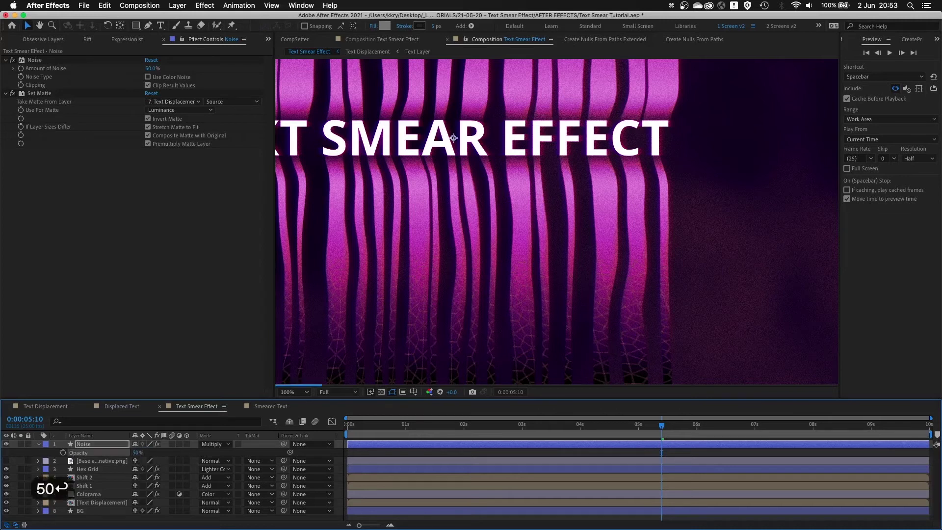
Add a new adjustment layer on top of the composition and name it "Glow + Optics".
{"action": "left_click_drag", "start_coordinate": [400, 290], "coordinate": [572, 231]}
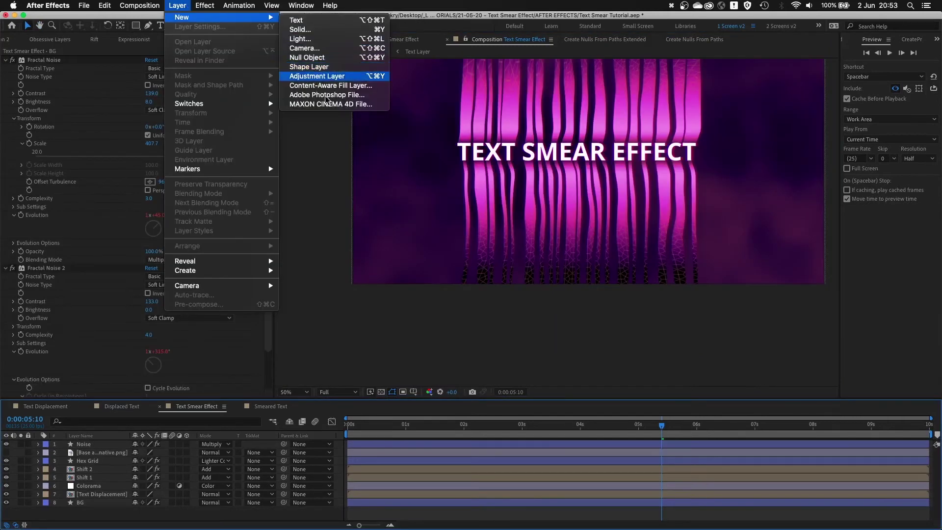
{"action": "left_click", "coordinate": [324, 77]}
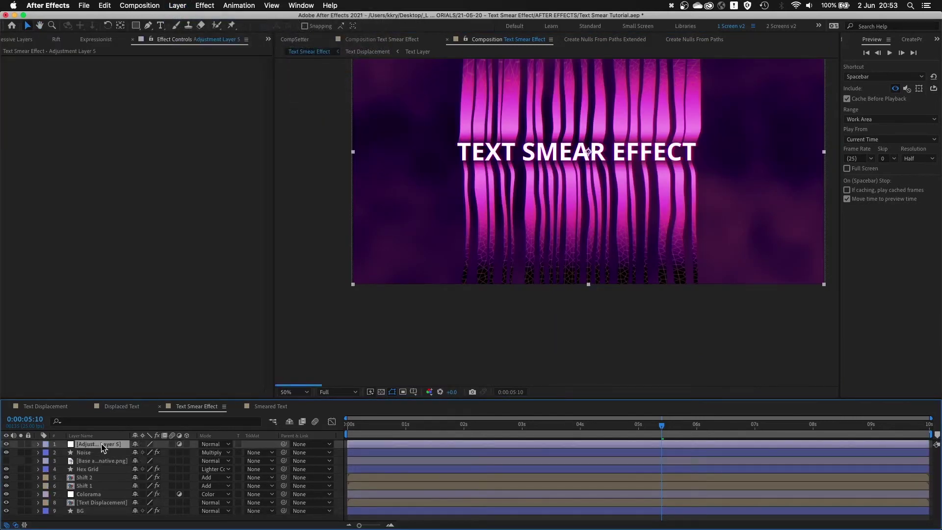
{"action": "key", "text": "Return"}
{"action": "type", "text": "Glow"}
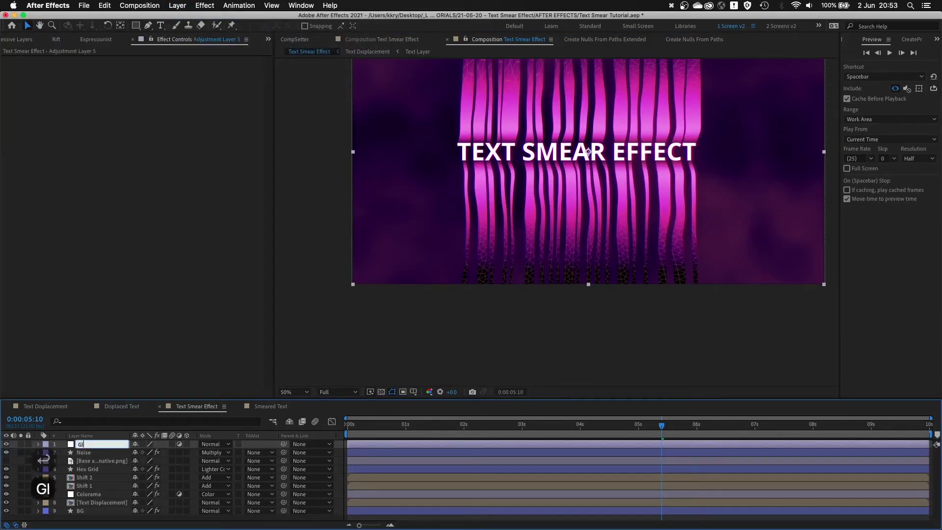
{"action": "type", "text": "Optics"}
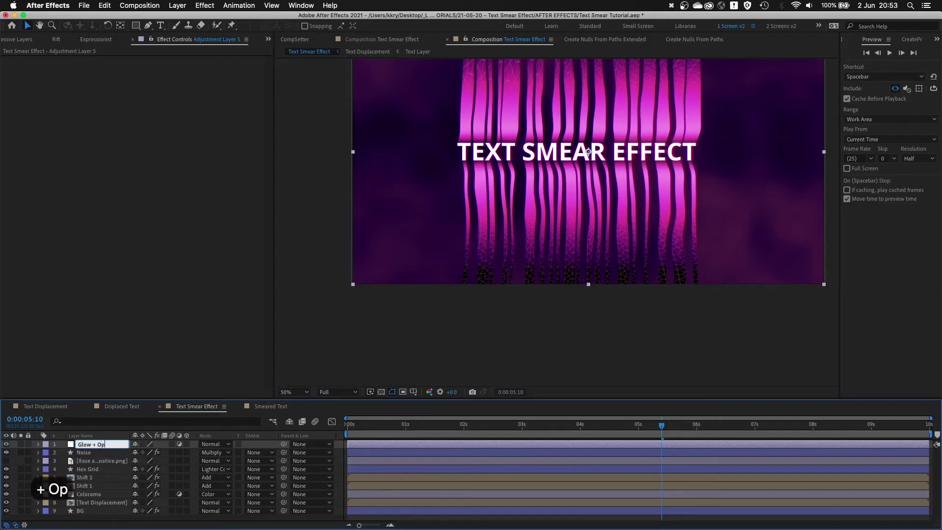
{"action": "key", "text": "Return"}
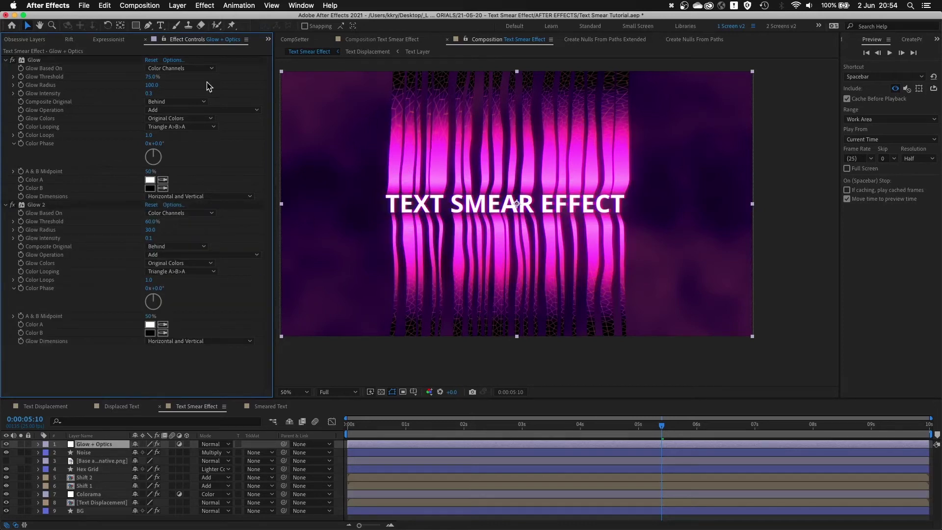
Examine what the Glow and Glow 2 effects each contribute by switching them off and on over the smeared text.
{"action": "left_click", "coordinate": [13, 205]}
{"action": "scroll", "coordinate": [338, 182], "scroll_direction": "up", "scroll_amount": 1}
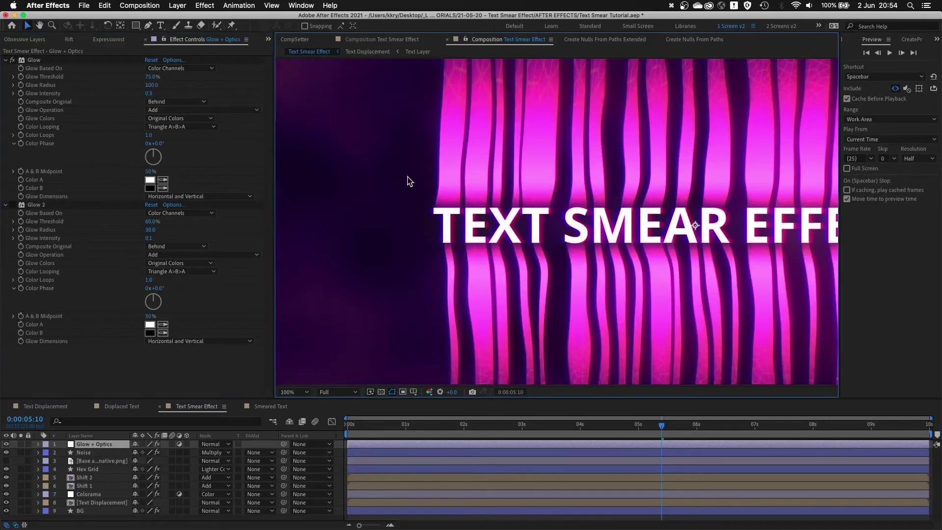
{"action": "left_click", "coordinate": [13, 60]}
{"action": "left_click", "coordinate": [14, 59]}
{"action": "left_click", "coordinate": [13, 60]}
{"action": "left_click", "coordinate": [13, 60]}
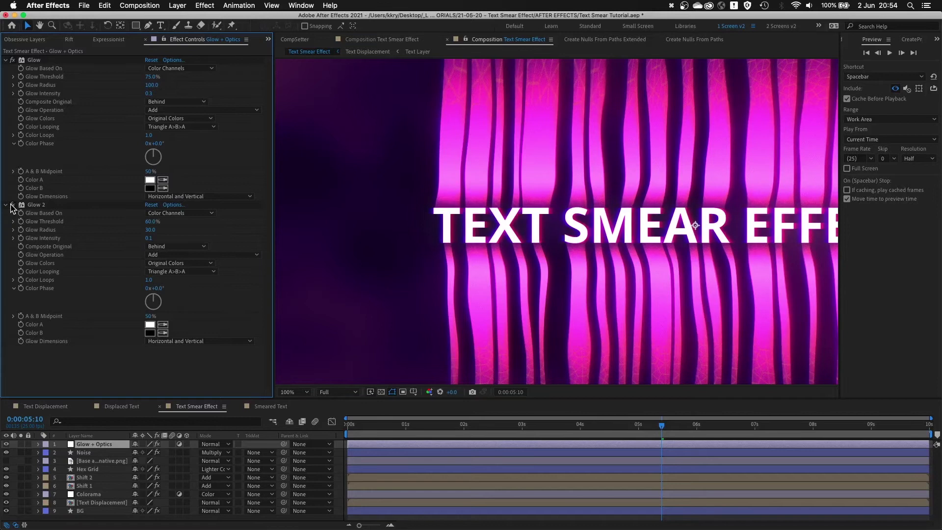
{"action": "scroll", "coordinate": [481, 178], "scroll_direction": "down", "scroll_amount": 1}
{"action": "left_click_drag", "start_coordinate": [637, 198], "coordinate": [505, 190]}
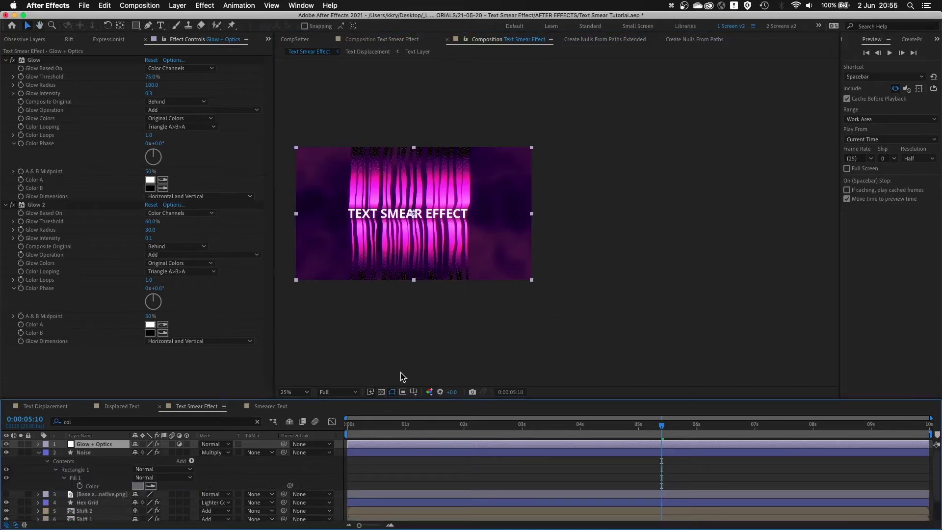
Apply the Optics Compensation effect to the Glow + Optics layer.
{"action": "key", "text": "ctrl+space"}
{"action": "key", "text": "ctrl+space"}
{"action": "key", "text": "ctrl+space"}
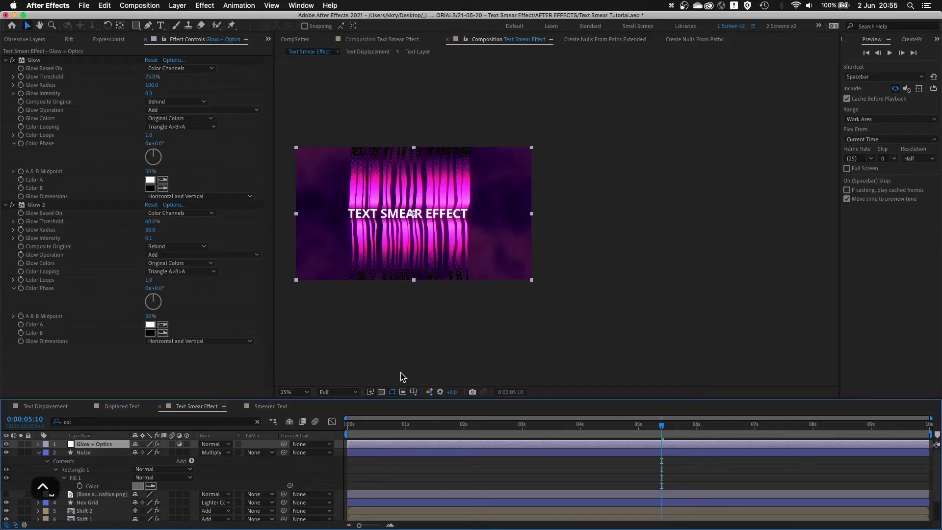
{"action": "key", "text": "Return"}
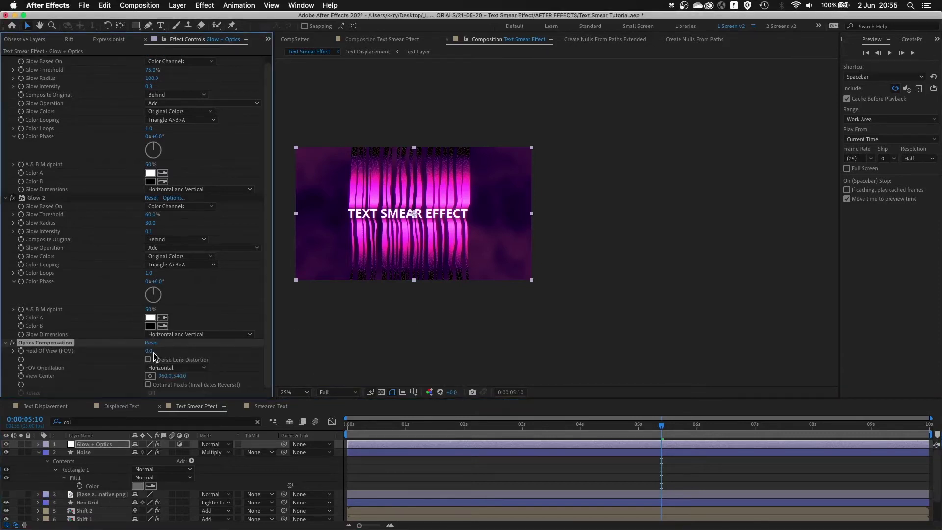
Set Optics Compensation's Field Of View to 75 with Reverse Lens Distortion enabled, and duplicate the effect.
{"action": "left_click", "coordinate": [148, 352]}
{"action": "type", "text": "75"}
{"action": "key", "text": "Return"}
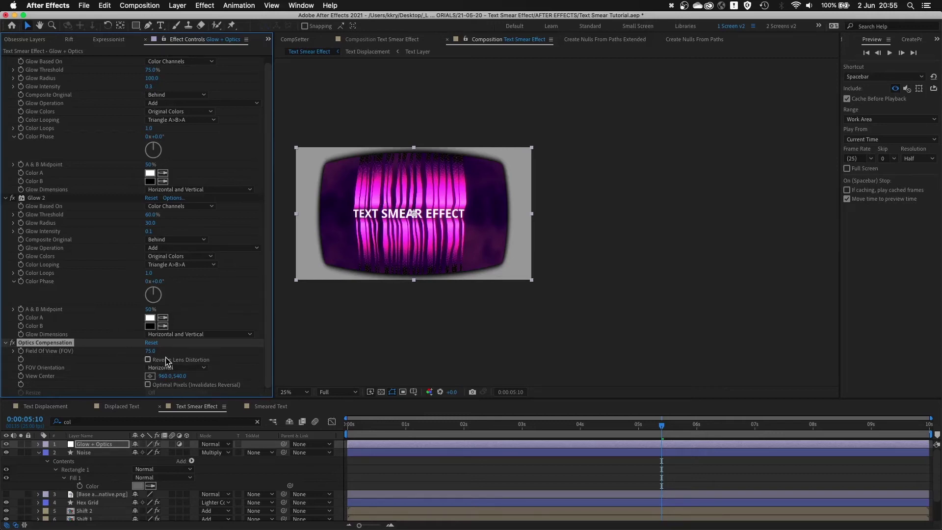
{"action": "left_click", "coordinate": [183, 362]}
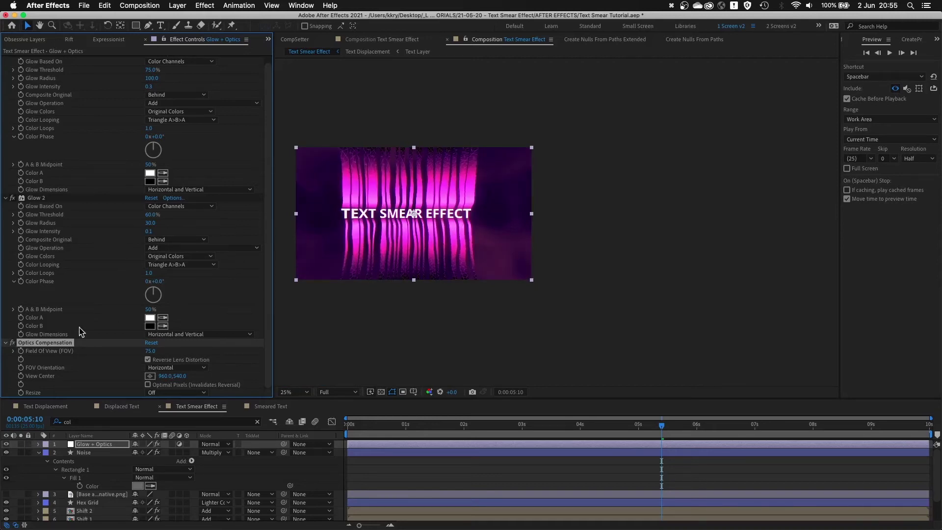
{"action": "key", "text": "super+d"}
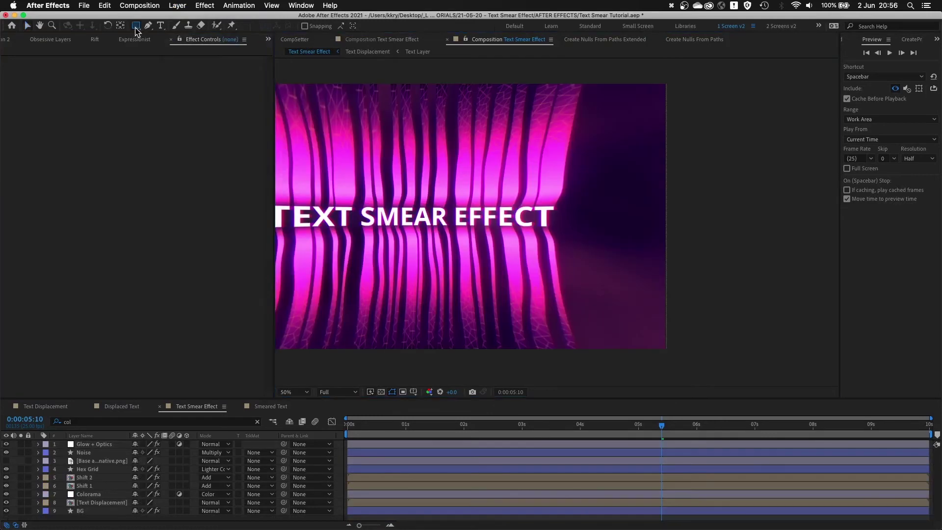
Create a rectangle shape layer filling the whole composition and rename it Grid.
{"action": "double_click", "coordinate": [136, 26]}
{"action": "key", "text": "v"}
{"action": "left_click_drag", "start_coordinate": [433, 254], "coordinate": [526, 244]}
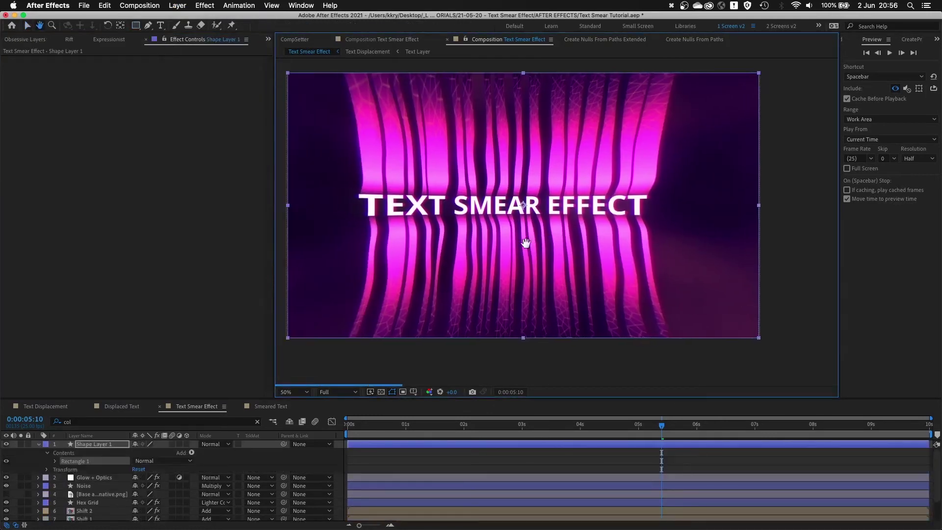
{"action": "left_click", "coordinate": [99, 446]}
{"action": "key", "text": "Return"}
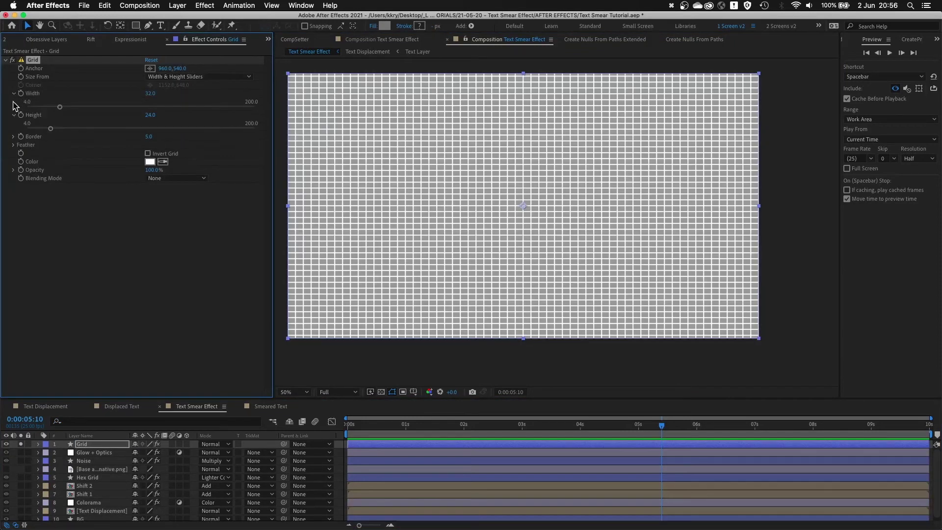
Reveal the Grid effect's Width and Height in the timeline and link Height to Width with an expression.
{"action": "left_click", "coordinate": [21, 93]}
{"action": "left_click", "coordinate": [21, 115]}
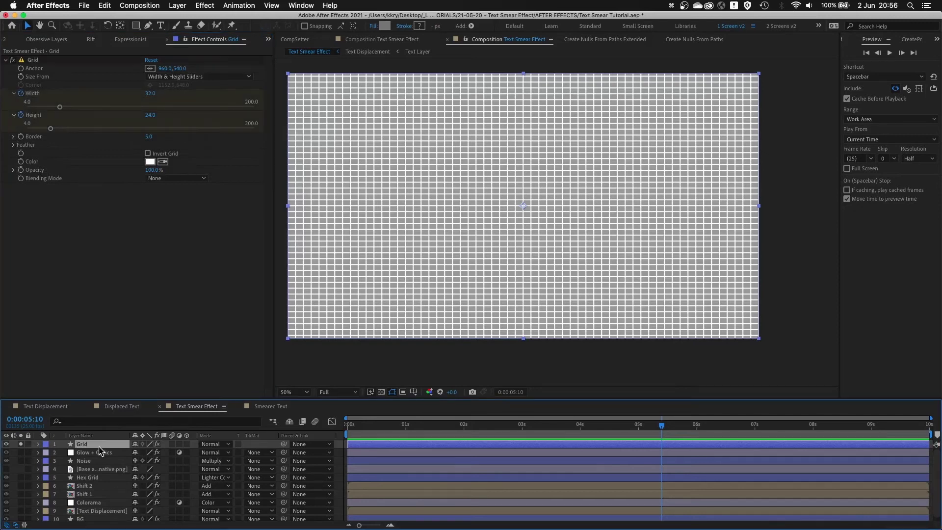
{"action": "key", "text": "u"}
{"action": "left_click_drag", "start_coordinate": [290, 469], "coordinate": [93, 461]}
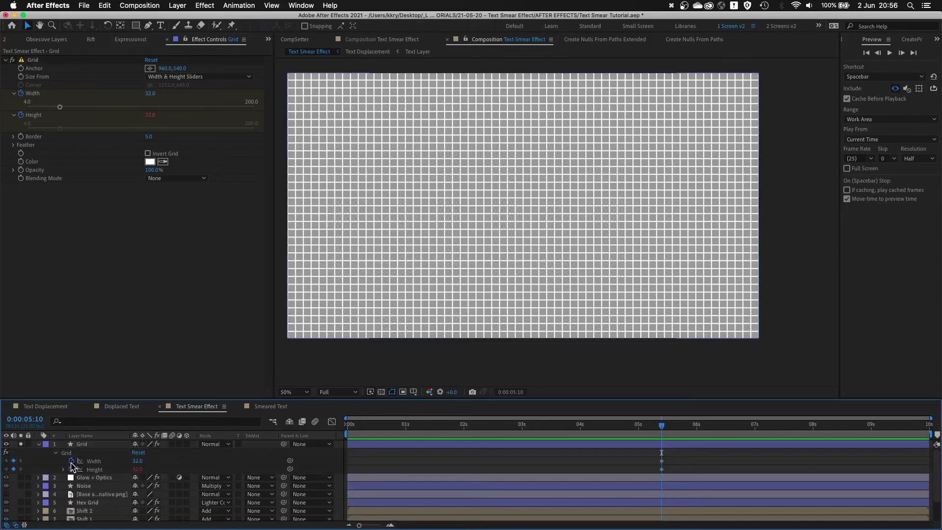
{"action": "left_click", "coordinate": [104, 144]}
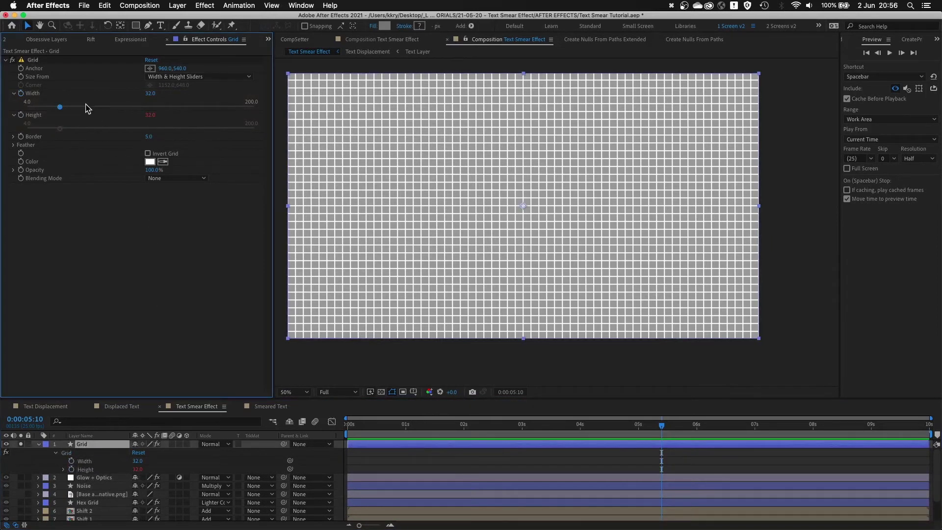
Set the Grid effect's Width to 200.
{"action": "left_click_drag", "start_coordinate": [86, 105], "coordinate": [102, 106]}
{"action": "left_click", "coordinate": [150, 93]}
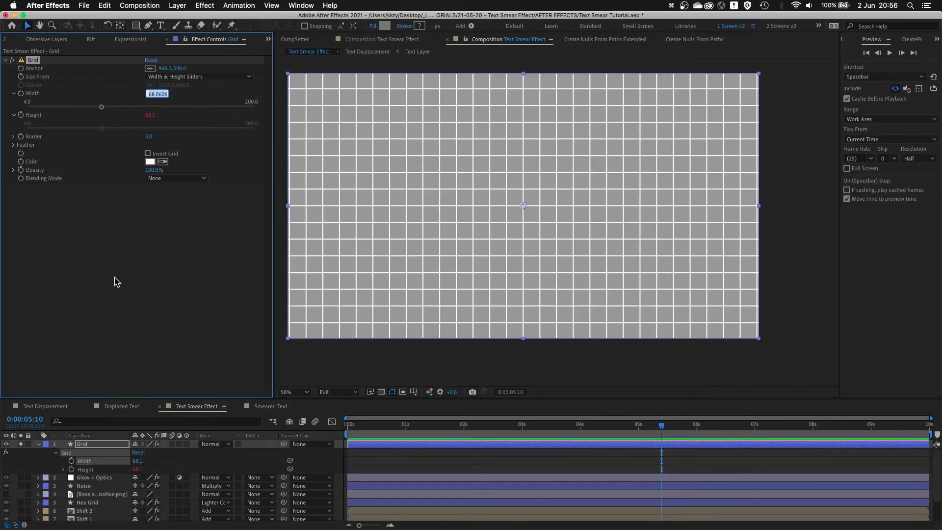
{"action": "type", "text": "200"}
{"action": "key", "text": "Return"}
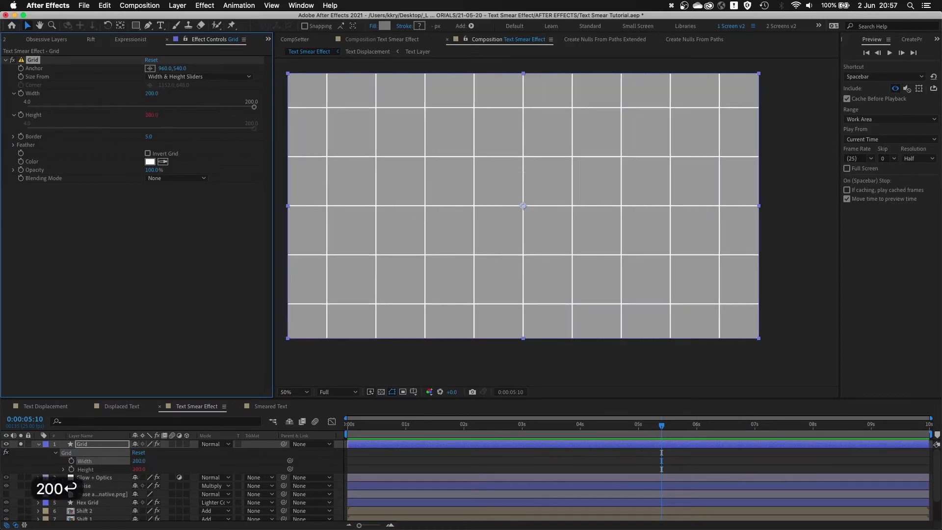
{"action": "left_click", "coordinate": [111, 203]}
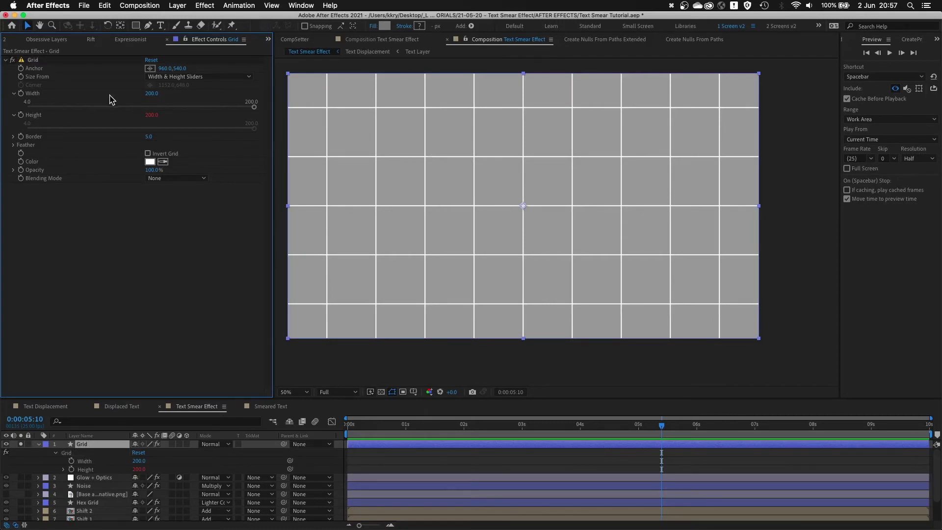
Duplicate the Grid effect and set the copy's Width to 147.
{"action": "left_click", "coordinate": [32, 61]}
{"action": "key", "text": "super+d"}
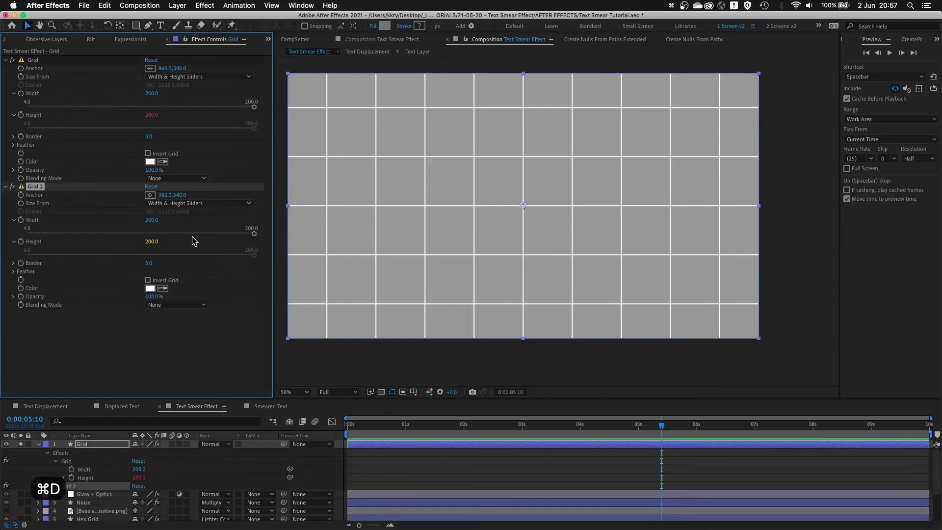
{"action": "left_click_drag", "start_coordinate": [140, 234], "coordinate": [70, 233]}
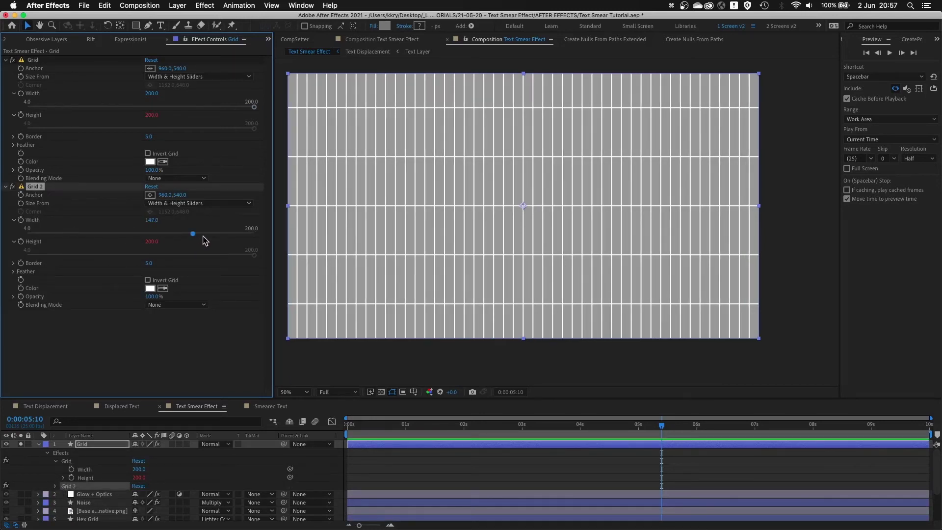
{"action": "left_click", "coordinate": [192, 233]}
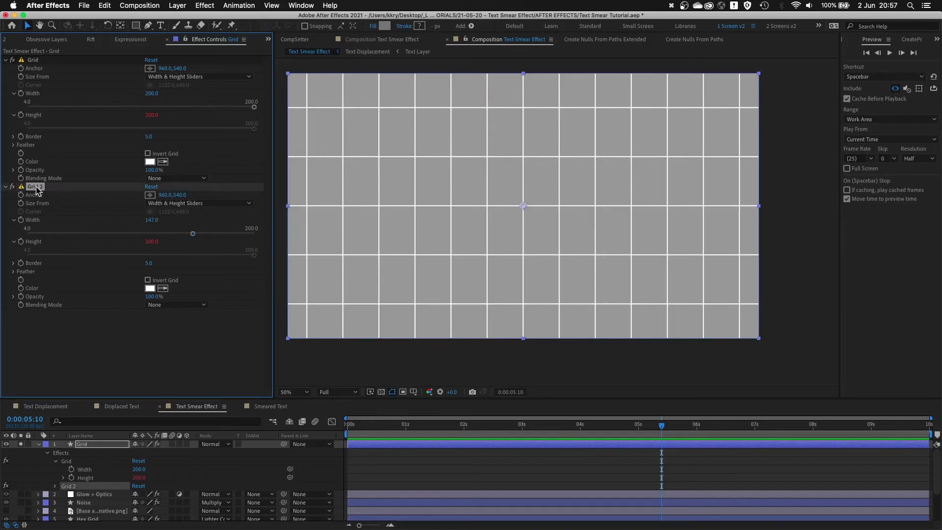
Keyframe Grid's Width and Grid 2's Width and Height, and reveal these properties under the Grid layer in the timeline.
{"action": "left_click_drag", "start_coordinate": [21, 220], "coordinate": [23, 246]}
{"action": "left_click", "coordinate": [22, 94]}
{"action": "left_click", "coordinate": [98, 444]}
{"action": "key", "text": "u"}
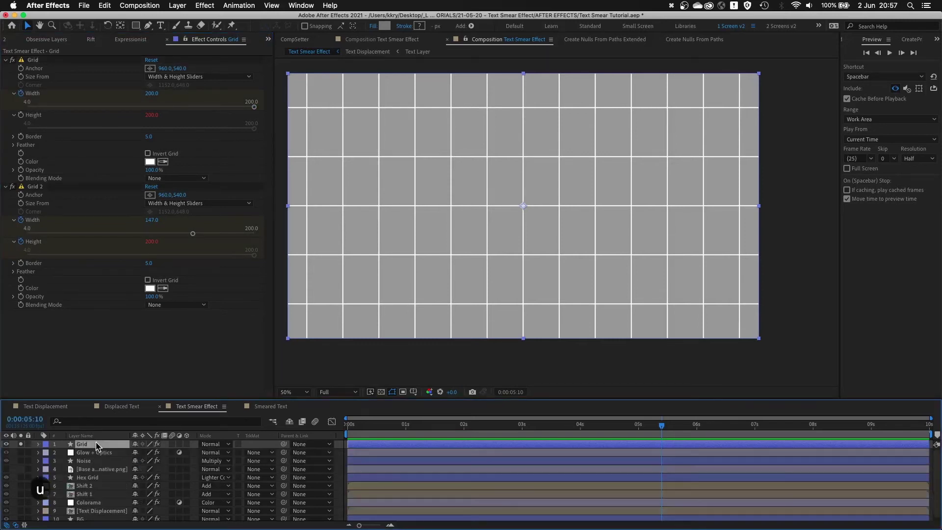
{"action": "key", "text": "u"}
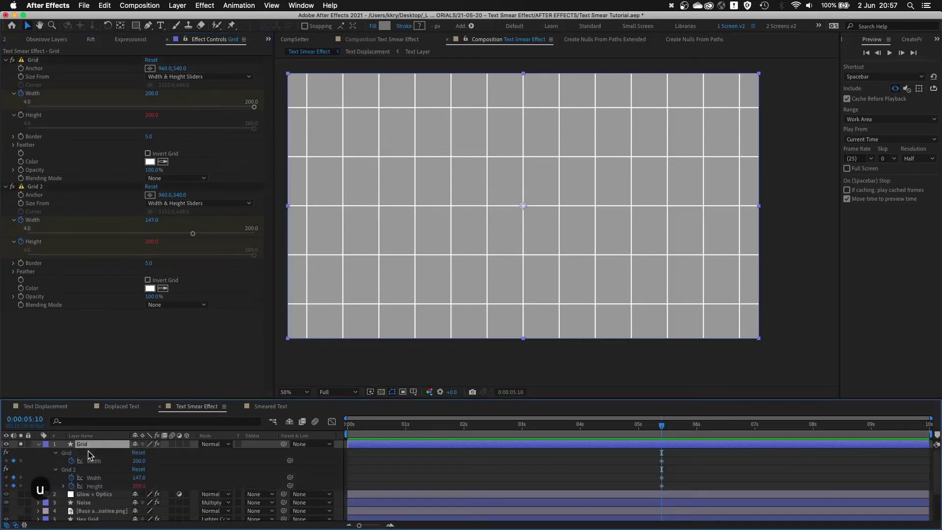
Relink Grid 2's Height expression to Grid 2's own Width.
{"action": "left_click", "coordinate": [104, 486]}
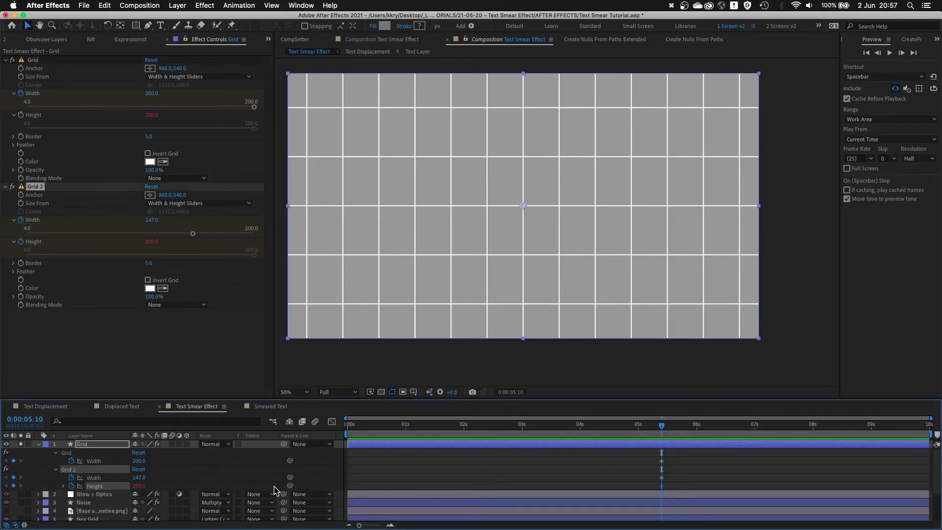
{"action": "left_click", "coordinate": [64, 487]}
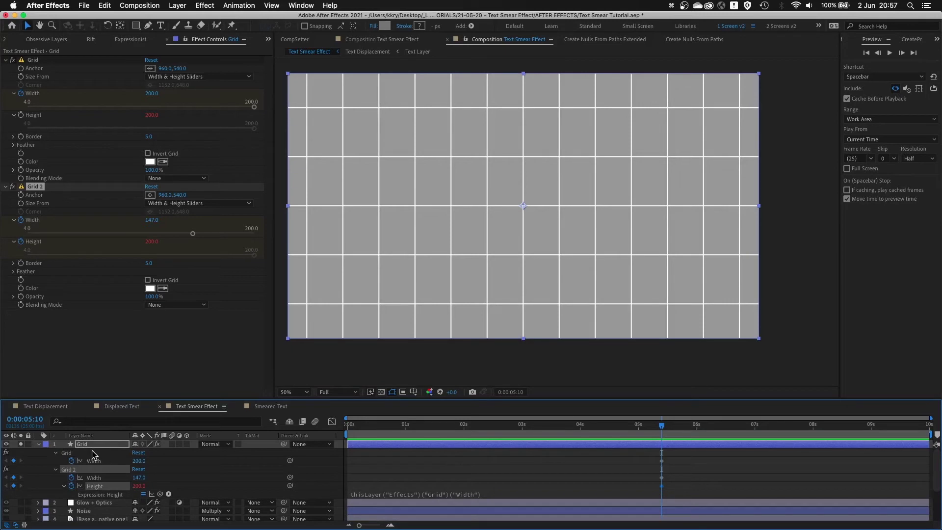
{"action": "left_click_drag", "start_coordinate": [289, 486], "coordinate": [113, 476]}
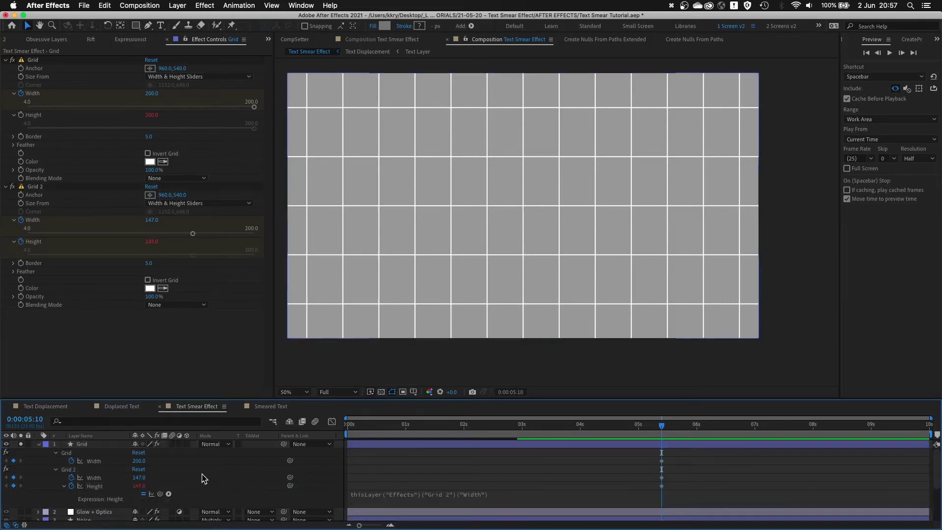
Link Grid 2's Width by expression to the Grid effect's Width divided by 10.
{"action": "left_click", "coordinate": [99, 477]}
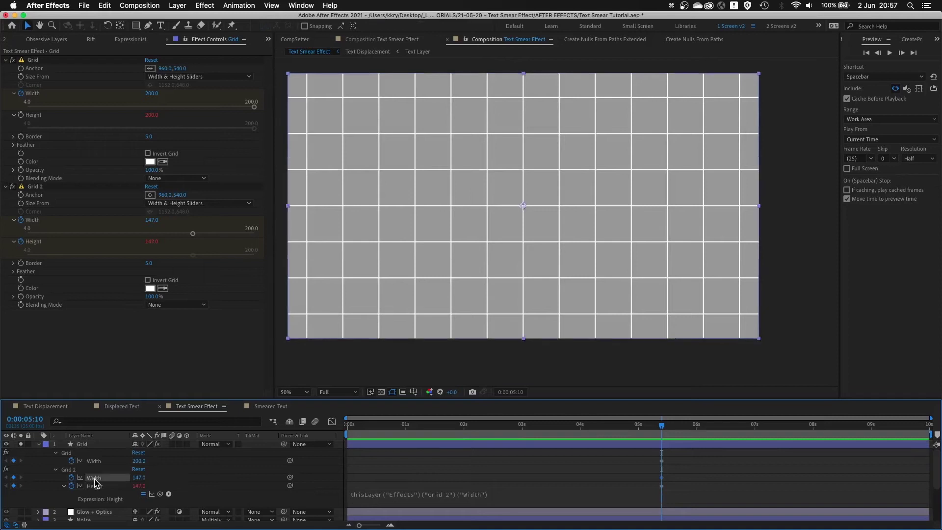
{"action": "left_click_drag", "start_coordinate": [290, 477], "coordinate": [98, 461]}
{"action": "left_click", "coordinate": [533, 486]}
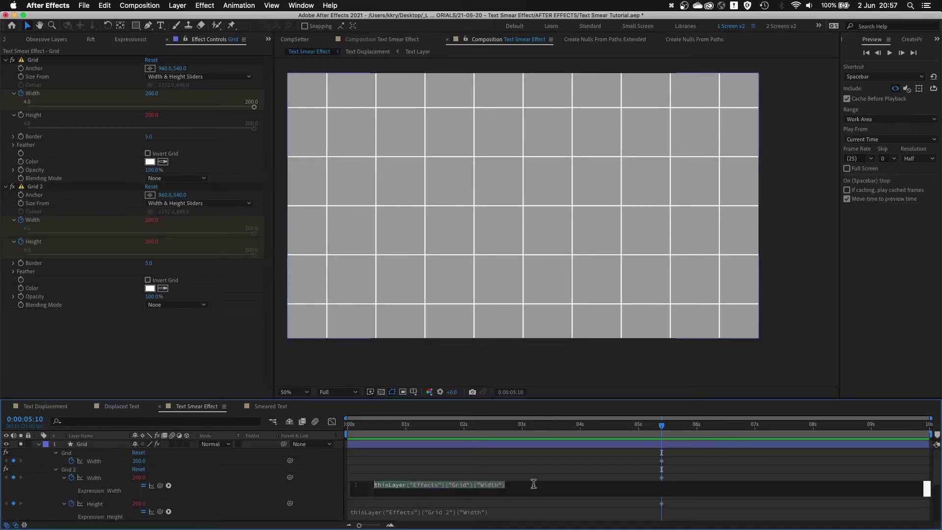
{"action": "type", "text": "/10;"}
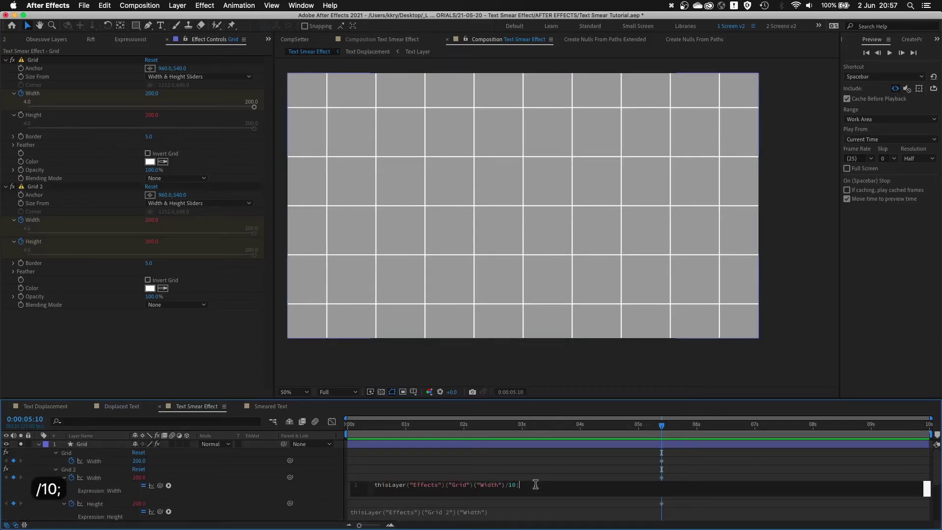
{"action": "left_click", "coordinate": [355, 265]}
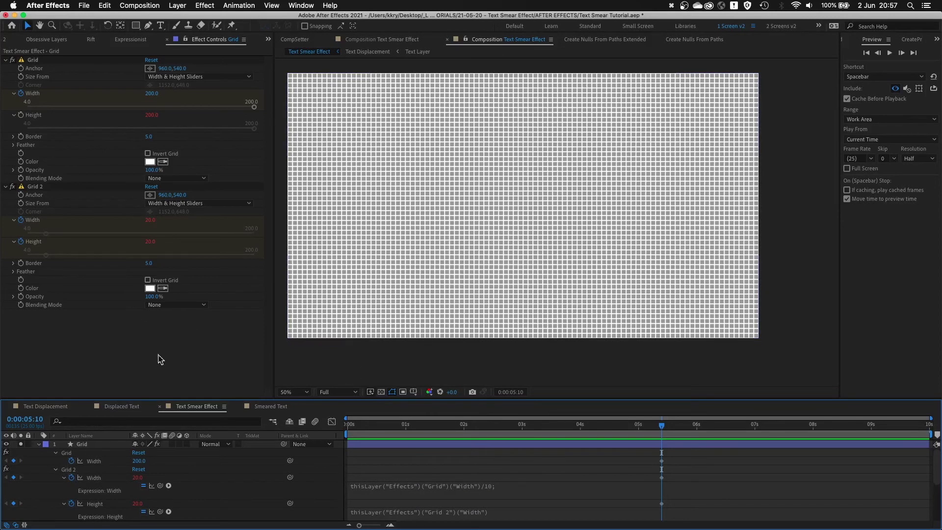
Remove the keyframes from Grid's Width and from Grid 2's Width and Height.
{"action": "left_click", "coordinate": [71, 460]}
{"action": "left_click", "coordinate": [71, 477]}
{"action": "left_click", "coordinate": [72, 503]}
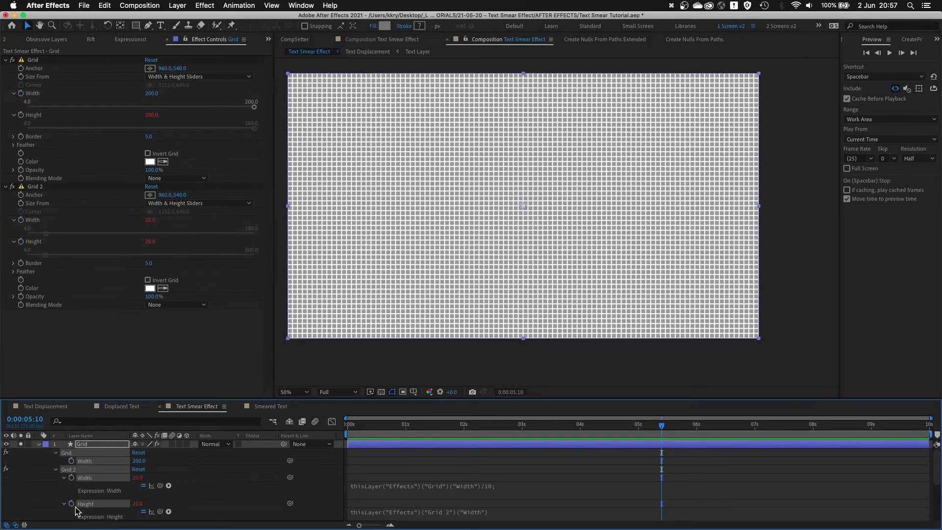
{"action": "left_click", "coordinate": [127, 354]}
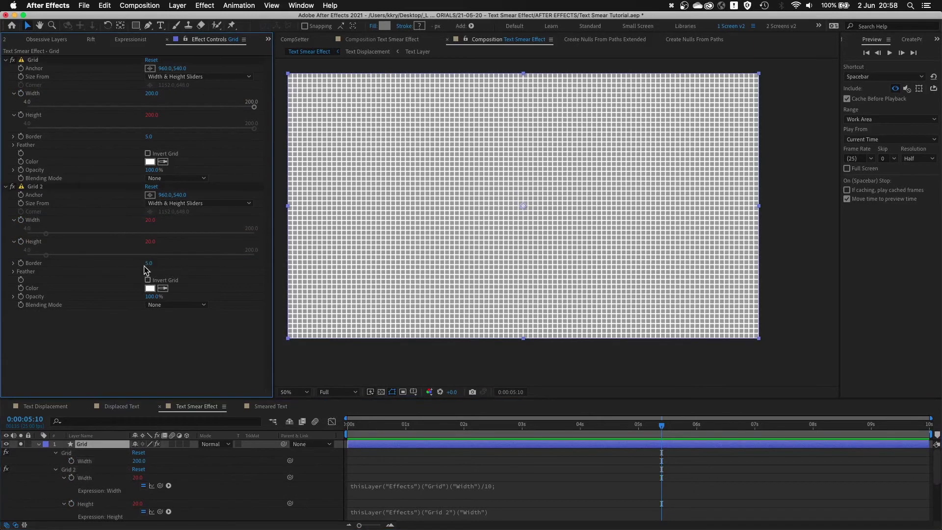
Set Grid 2's Border to 1 and its Blending Mode to Normal.
{"action": "left_click", "coordinate": [149, 263]}
{"action": "type", "text": "1"}
{"action": "key", "text": "Return"}
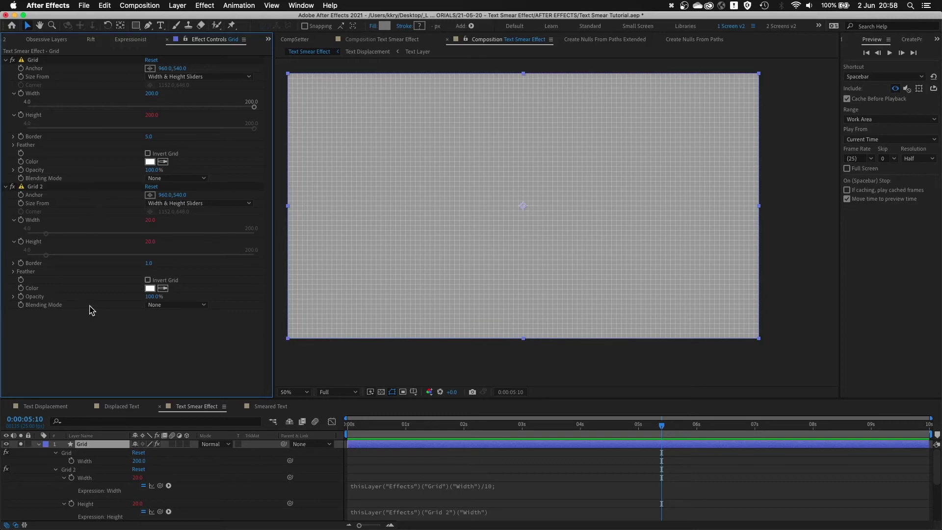
{"action": "left_click", "coordinate": [174, 304]}
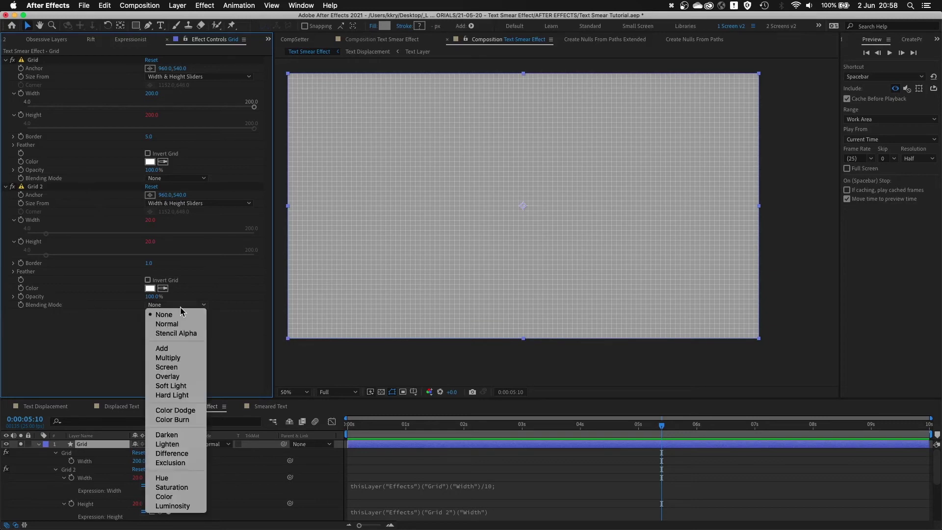
{"action": "left_click", "coordinate": [179, 325]}
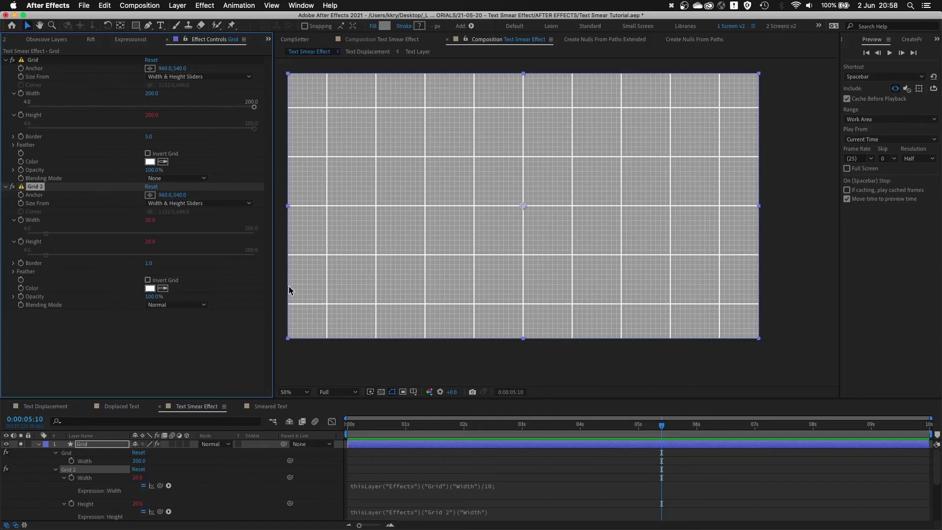
Try other Width values on the first Grid effect to test the linked grids and restore it to 200.
{"action": "left_click", "coordinate": [101, 106]}
{"action": "left_click", "coordinate": [182, 107]}
{"action": "left_click_drag", "start_coordinate": [182, 107], "coordinate": [239, 107]}
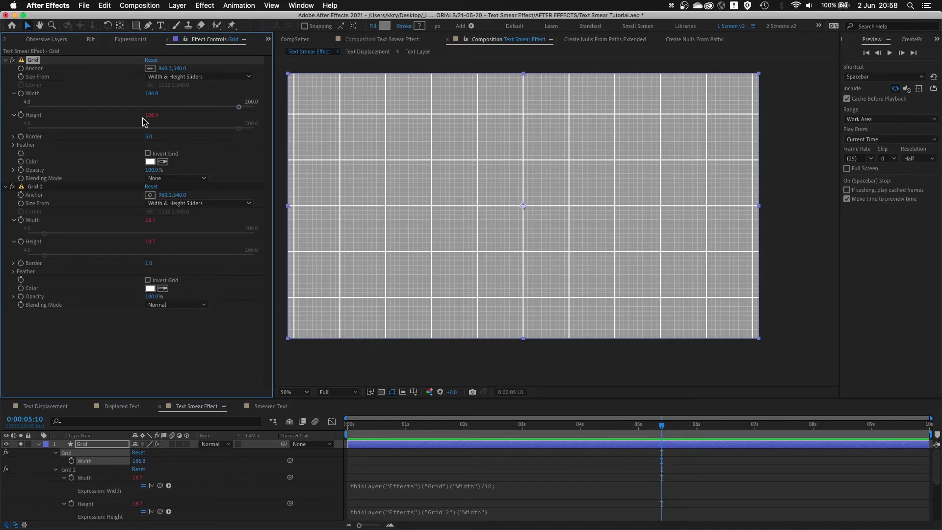
{"action": "left_click", "coordinate": [151, 94]}
{"action": "type", "text": "200"}
{"action": "key", "text": "Return"}
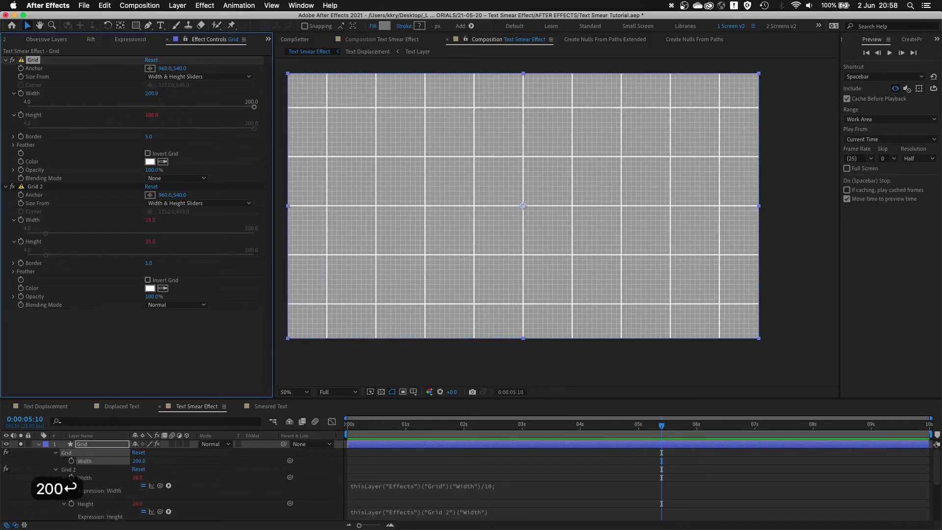
Turn off solo for the Grid layer and add an Optics Compensation effect to it.
{"action": "left_click", "coordinate": [89, 446]}
{"action": "left_click", "coordinate": [21, 444]}
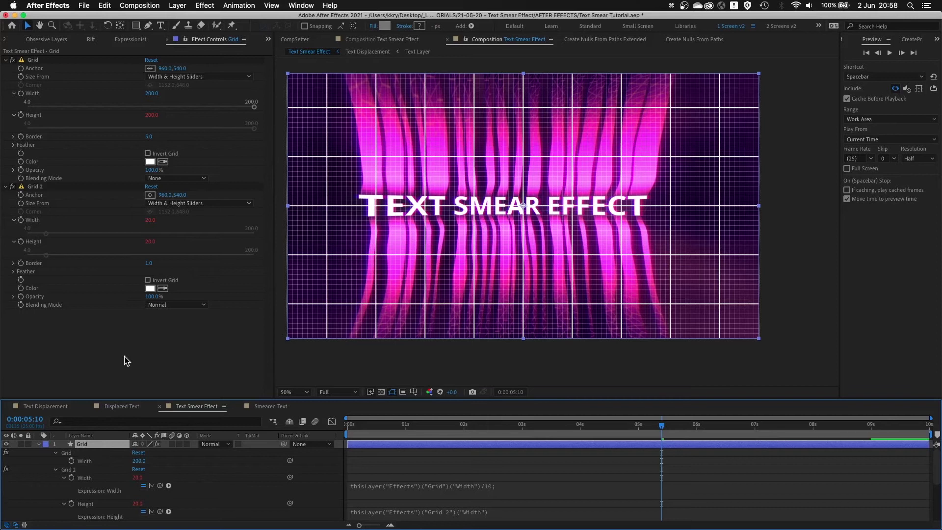
{"action": "key", "text": "ctrl+space"}
{"action": "key", "text": "Return"}
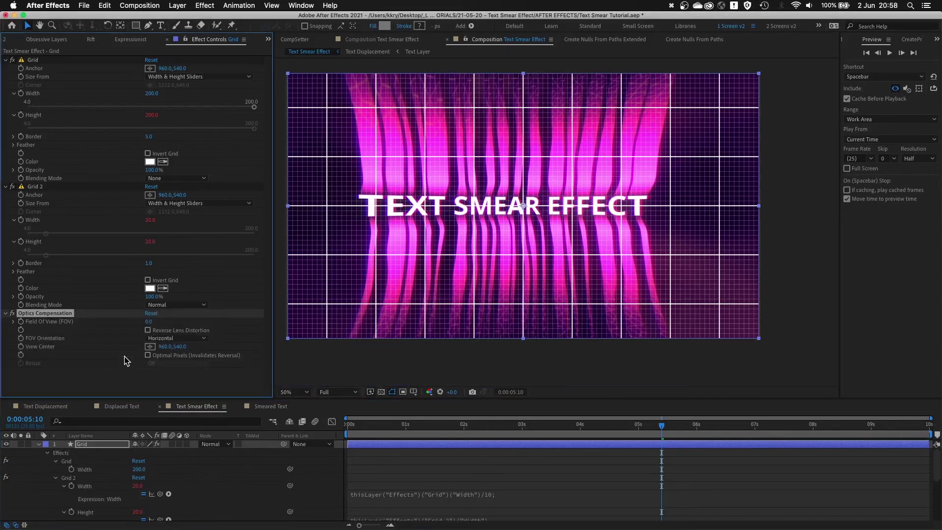
Set the Field of View of the Grid layer's Optics Compensation to 50.
{"action": "left_click", "coordinate": [34, 470]}
{"action": "key", "text": "a"}
{"action": "key", "text": "a"}
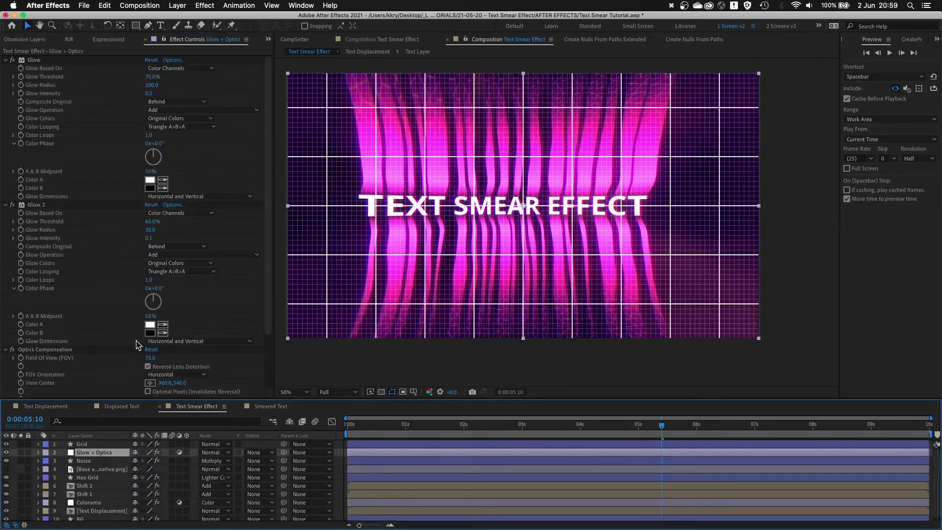
{"action": "left_click", "coordinate": [102, 444]}
{"action": "left_click", "coordinate": [149, 322]}
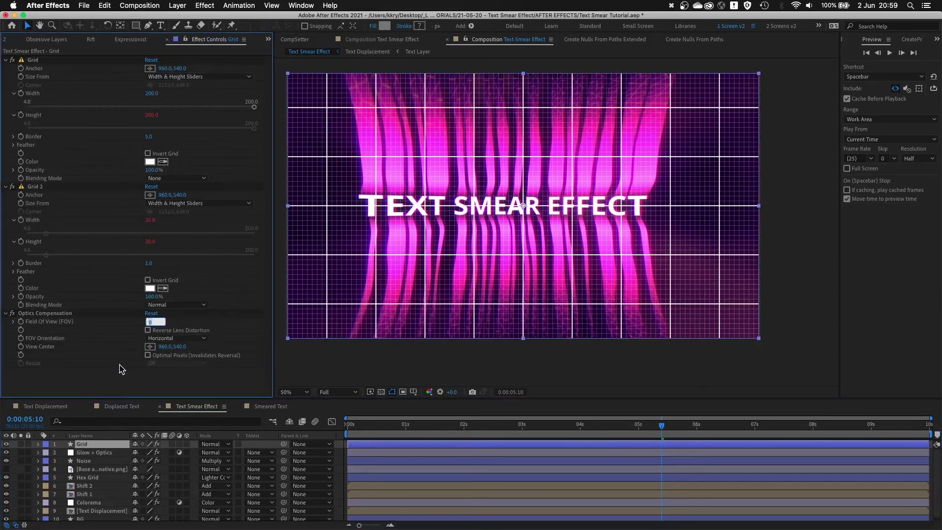
{"action": "type", "text": "50"}
{"action": "key", "text": "Return"}
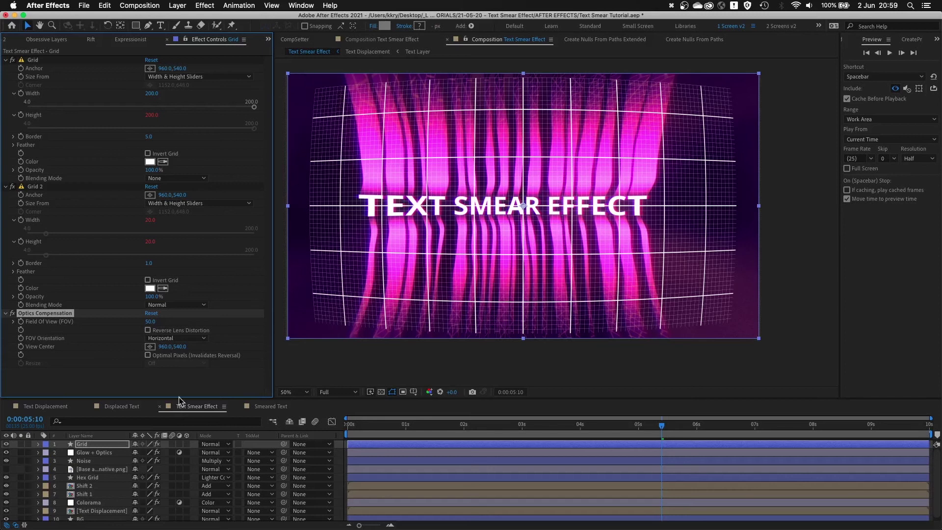
Try enlarging the Grid layer through its layer Scale and reset it to 100%.
{"action": "left_click", "coordinate": [122, 444]}
{"action": "key", "text": "s"}
{"action": "left_click_drag", "start_coordinate": [157, 453], "coordinate": [211, 459]}
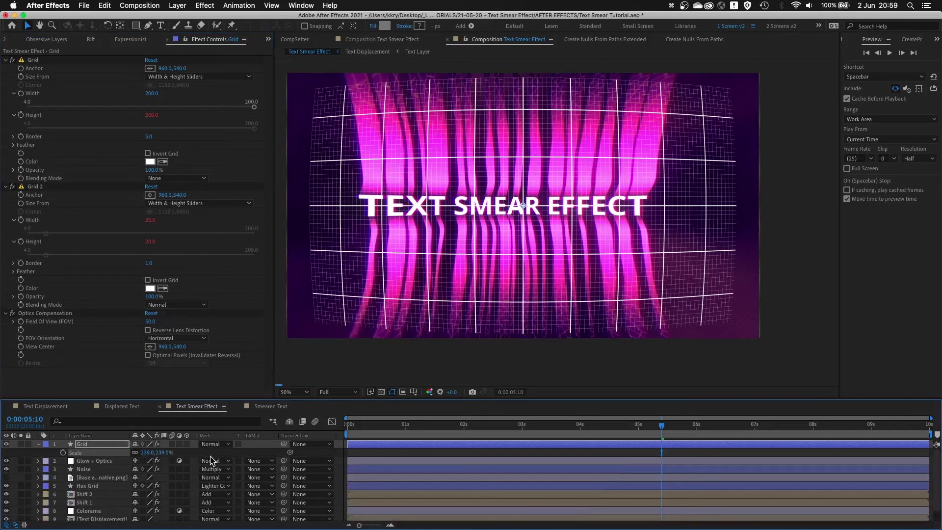
{"action": "left_click", "coordinate": [163, 453]}
{"action": "type", "text": "100"}
{"action": "key", "text": "Return"}
{"action": "left_click", "coordinate": [72, 443]}
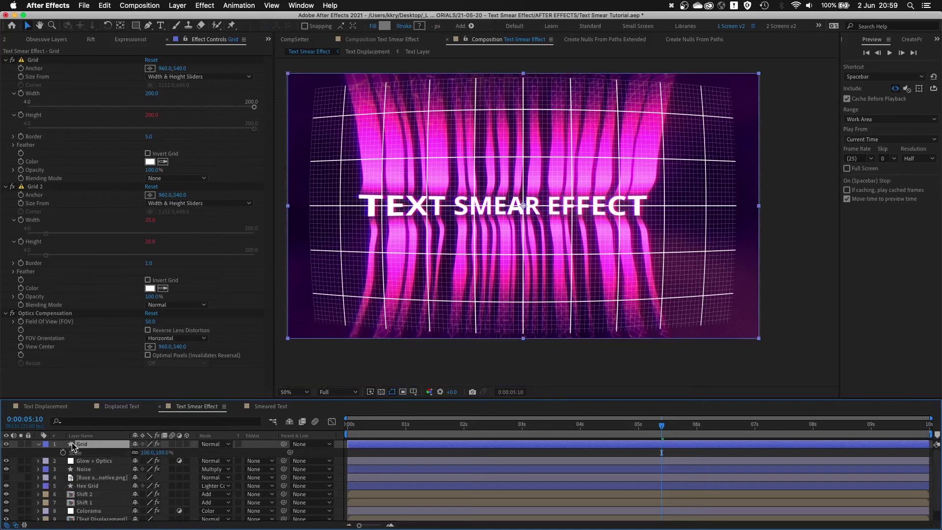
{"action": "left_click", "coordinate": [34, 444]}
{"action": "left_click", "coordinate": [38, 444]}
Add a Transform effect to the Grid layer and set its Scale to 115.
{"action": "left_click", "coordinate": [105, 443]}
{"action": "key", "text": "ctrl+space"}
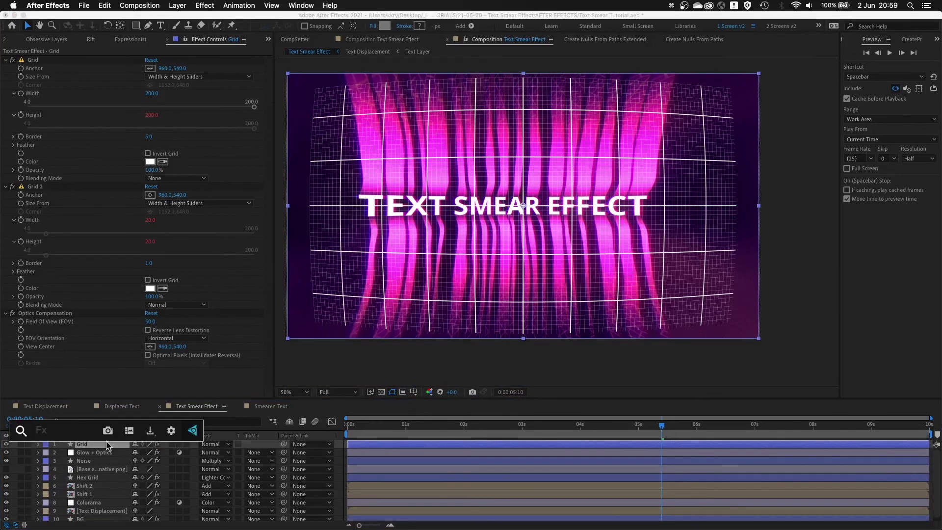
{"action": "type", "text": "tr"}
{"action": "key", "text": "Return"}
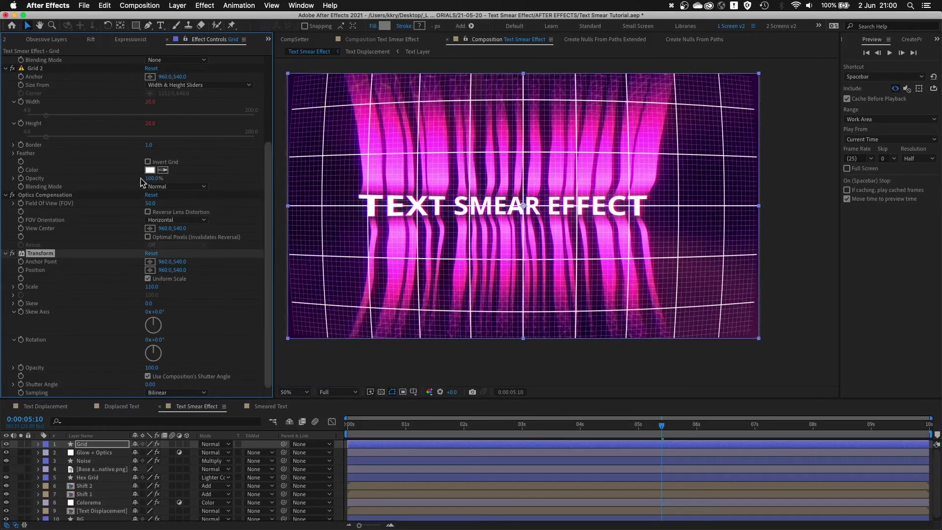
{"action": "left_click", "coordinate": [69, 195]}
{"action": "scroll", "coordinate": [91, 112], "scroll_direction": "up", "scroll_amount": 5}
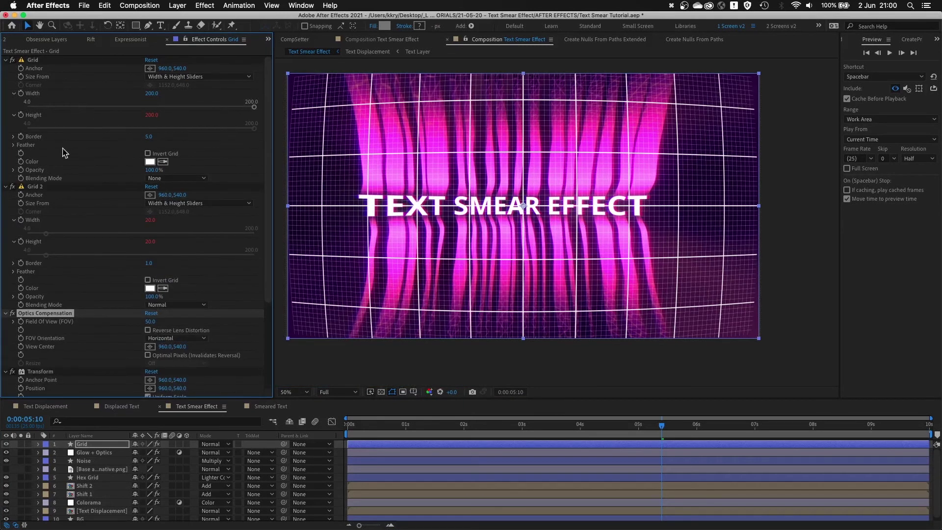
{"action": "scroll", "coordinate": [79, 274], "scroll_direction": "down", "scroll_amount": 4}
{"action": "scroll", "coordinate": [94, 292], "scroll_direction": "down", "scroll_amount": 2}
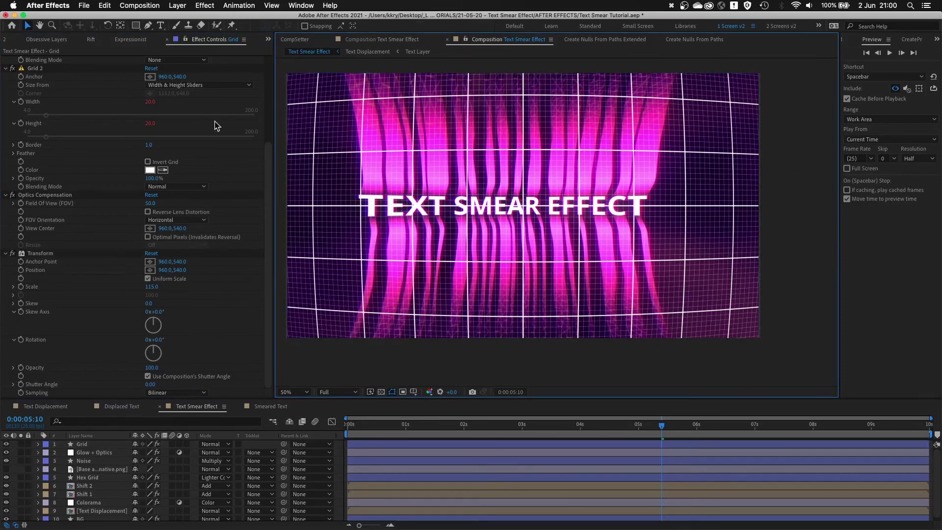
Set the Border to 1.5 on the Grid effect and to 0.7 on Grid 2.
{"action": "scroll", "coordinate": [82, 192], "scroll_direction": "up", "scroll_amount": 5}
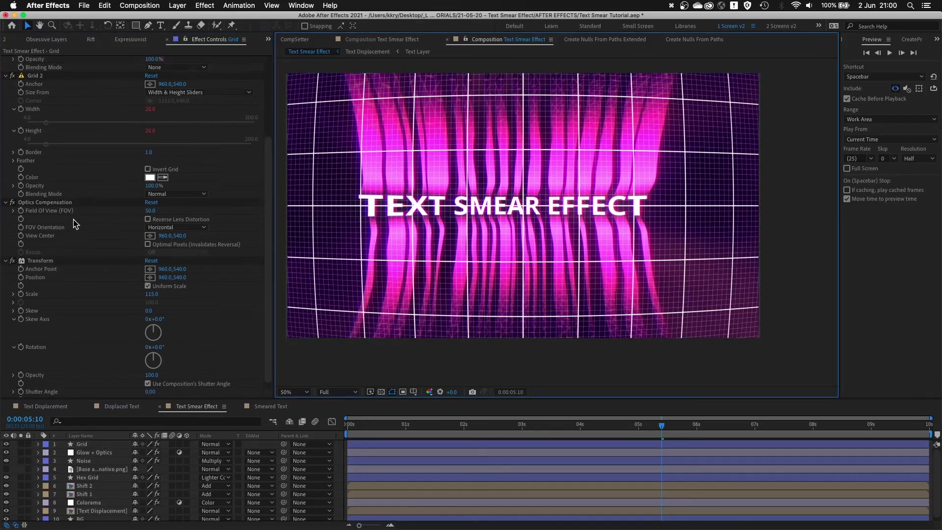
{"action": "left_click", "coordinate": [149, 137]}
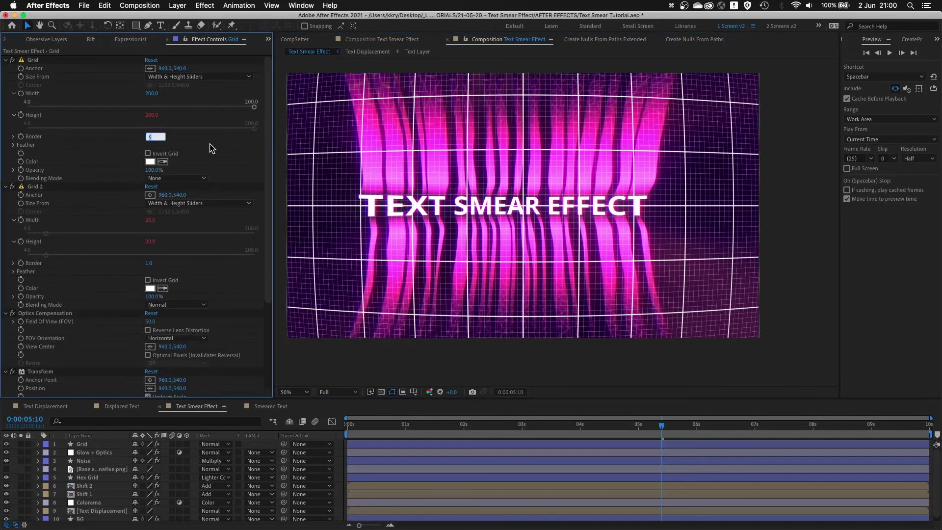
{"action": "type", "text": "1."}
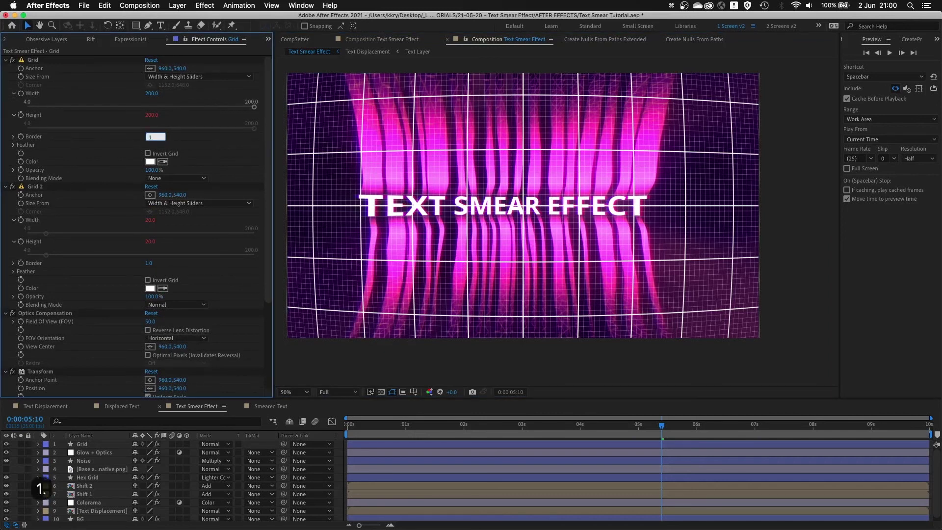
{"action": "type", "text": "5"}
{"action": "key", "text": "Return"}
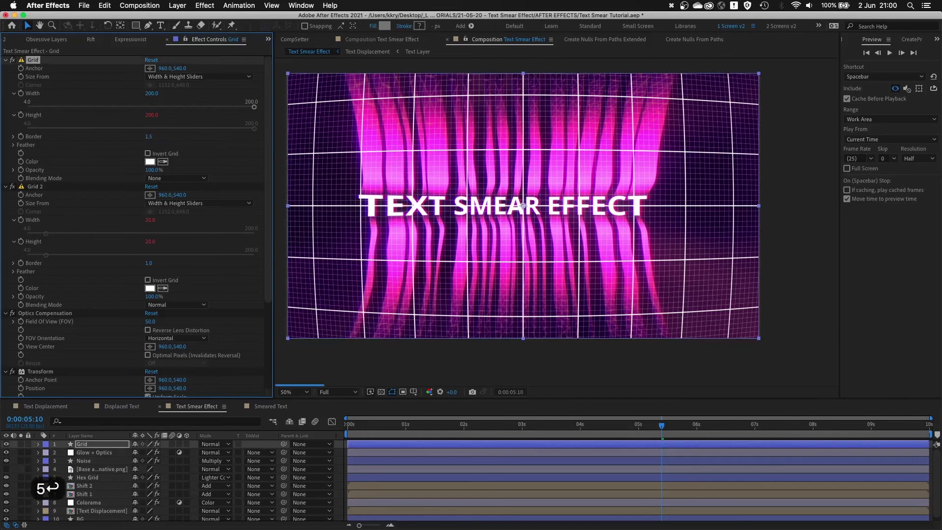
{"action": "left_click", "coordinate": [151, 262]}
{"action": "type", "text": "0.7"}
{"action": "key", "text": "Return"}
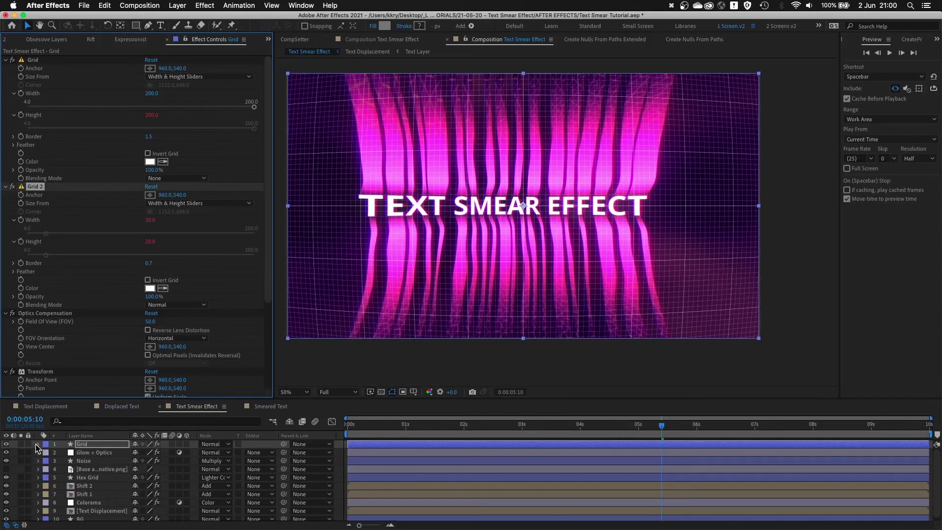
Move the colour palette image layer above all other layers and make it visible.
{"action": "key", "text": "super+shift+a"}
{"action": "left_click_drag", "start_coordinate": [98, 473], "coordinate": [99, 442]}
{"action": "left_click", "coordinate": [7, 444]}
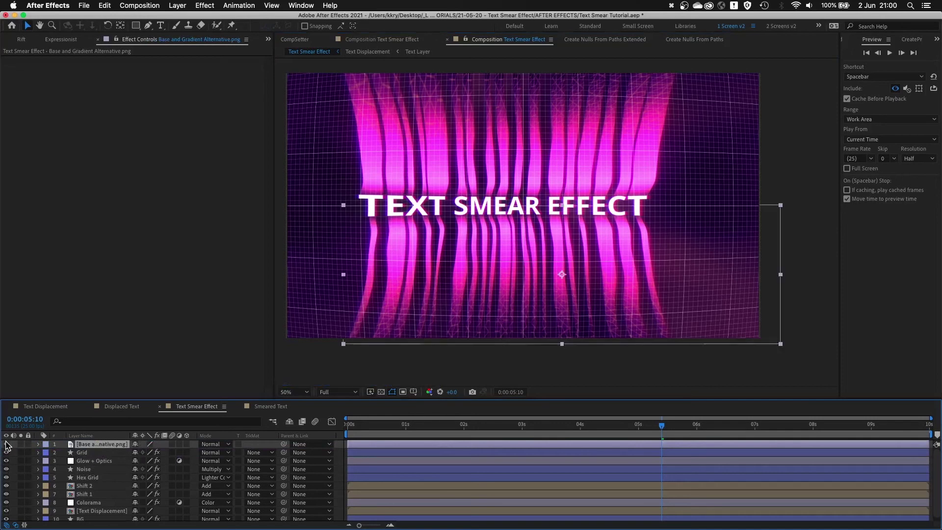
Sample the #D65DB1 palette swatch as Grid 2's Color and hide the palette image layer.
{"action": "left_click", "coordinate": [100, 452]}
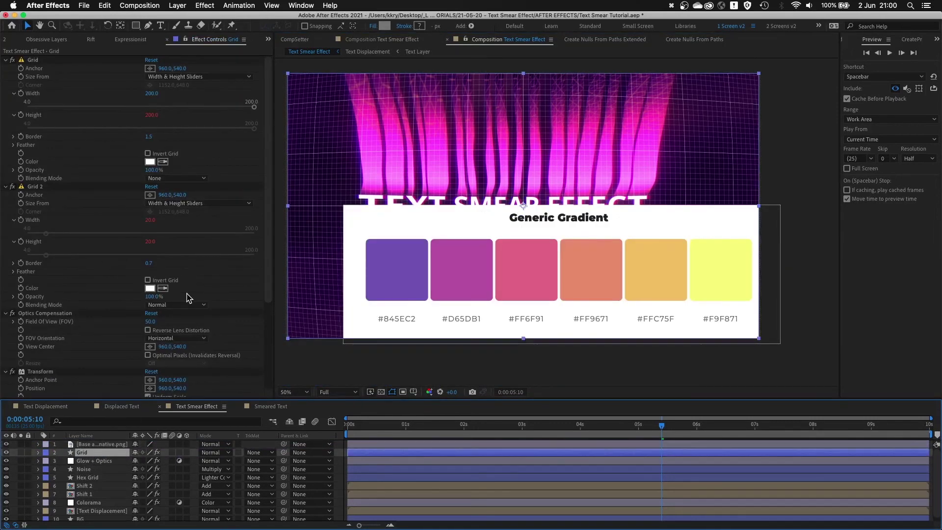
{"action": "left_click", "coordinate": [162, 288]}
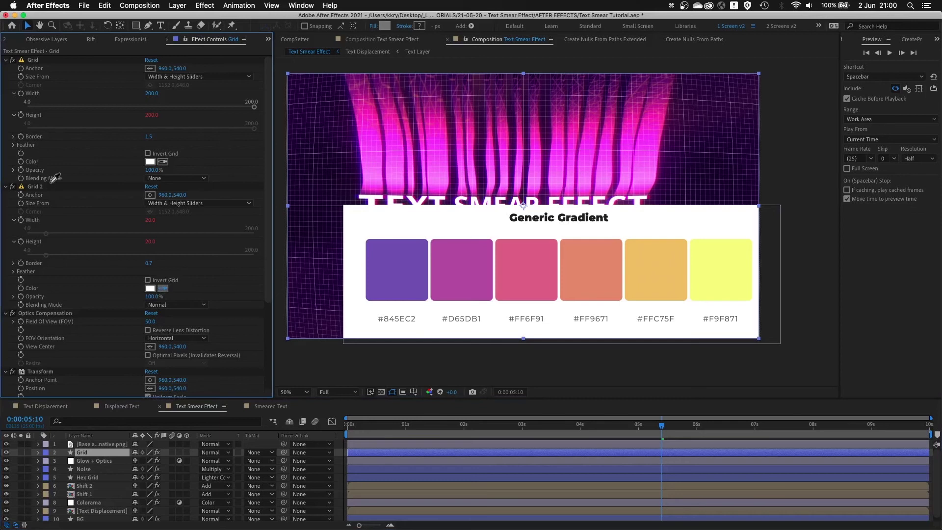
{"action": "left_click", "coordinate": [474, 269]}
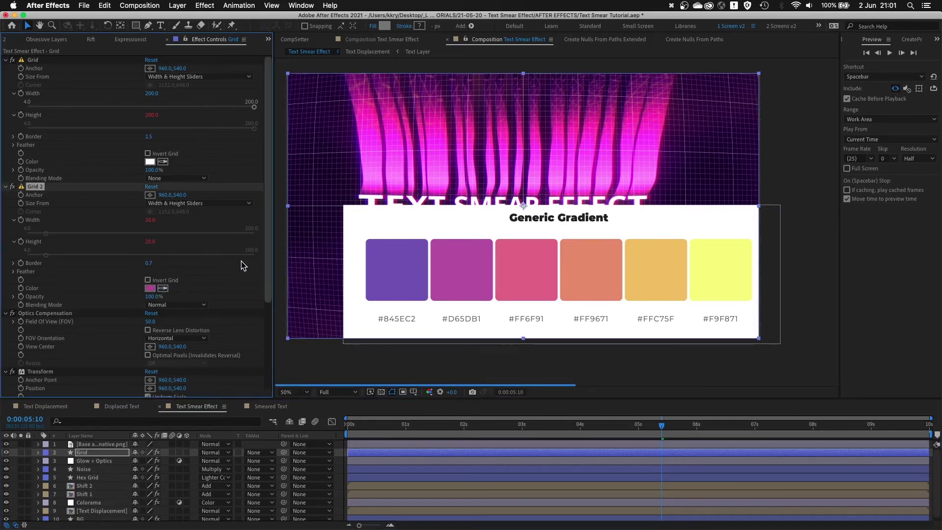
{"action": "left_click", "coordinate": [6, 444]}
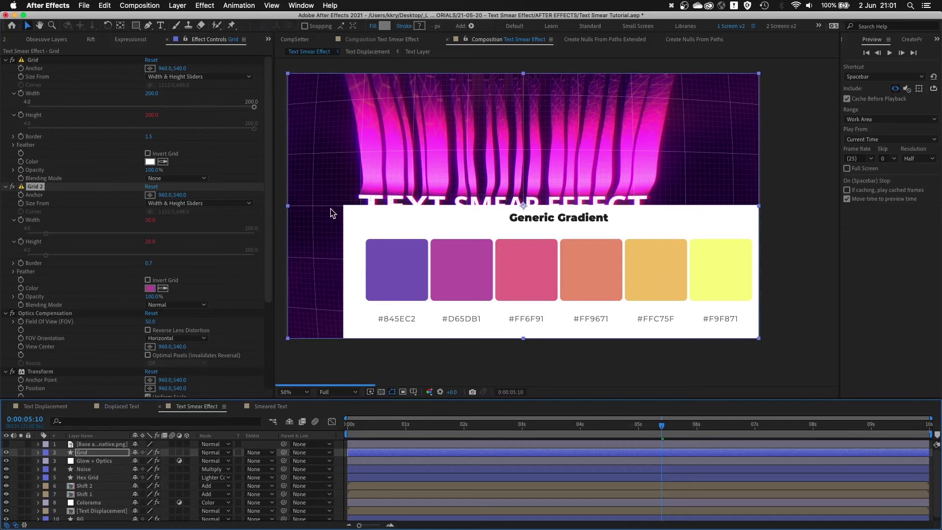
Deselect all layers and create a new shape layer with an ellipse filling the whole composition frame.
{"action": "scroll", "coordinate": [355, 298], "scroll_direction": "up", "scroll_amount": 1}
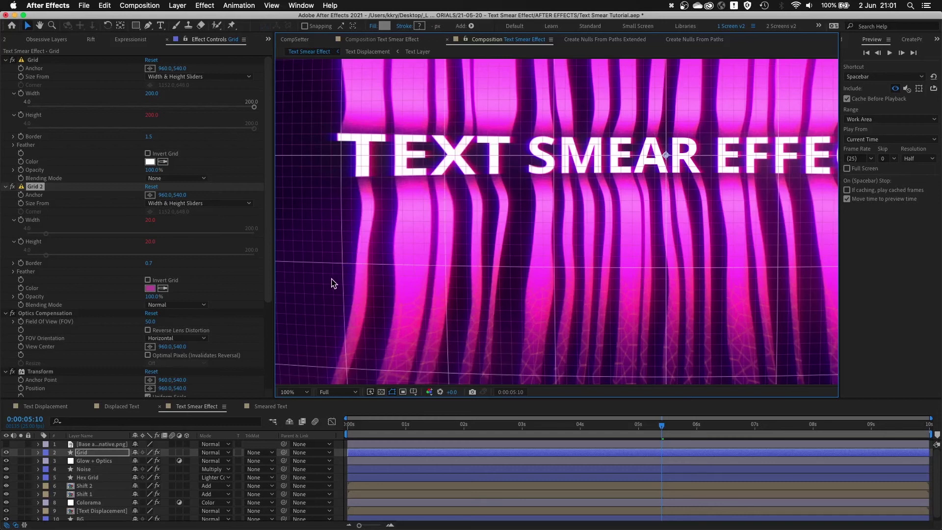
{"action": "key", "text": "comma"}
{"action": "left_click_drag", "start_coordinate": [546, 236], "coordinate": [470, 260]}
{"action": "key", "text": "super+shift+a"}
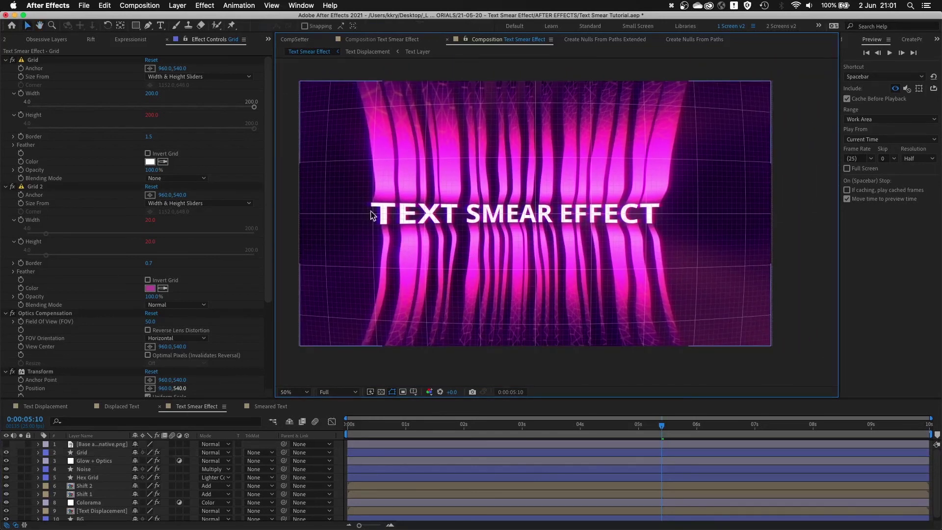
{"action": "key", "text": "q"}
{"action": "key", "text": "q"}
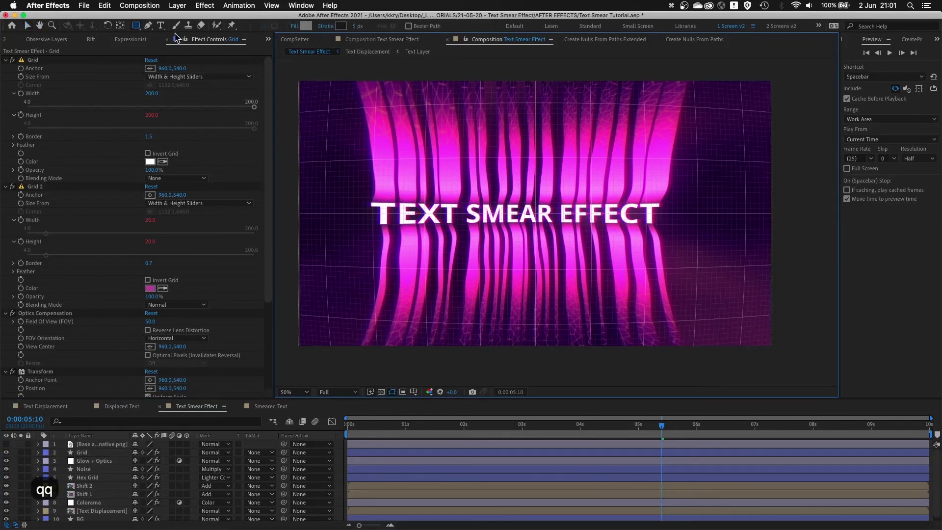
{"action": "key", "text": "q"}
{"action": "double_click", "coordinate": [136, 26]}
{"action": "key", "text": "v"}
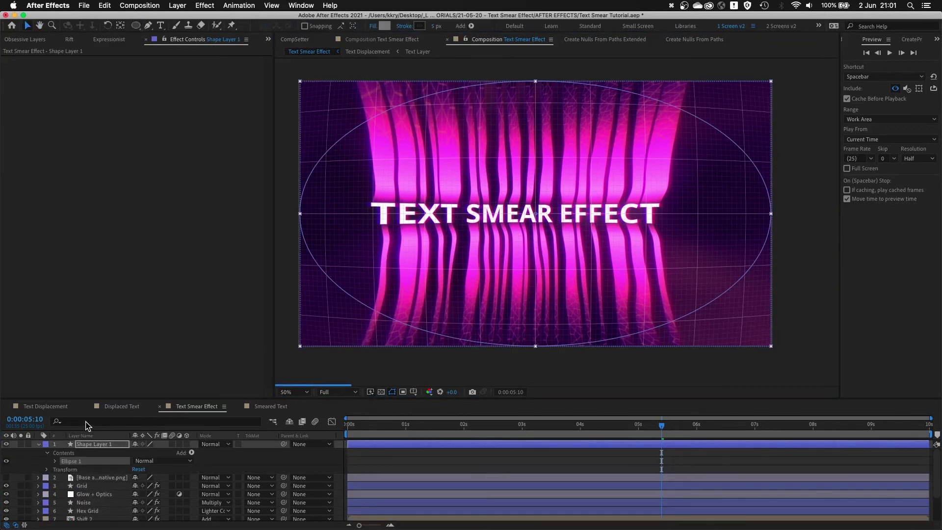
Rename the new ellipse shape layer as Grid Mask.
{"action": "left_click", "coordinate": [94, 445]}
{"action": "key", "text": "Return"}
{"action": "type", "text": "Grid Mask"}
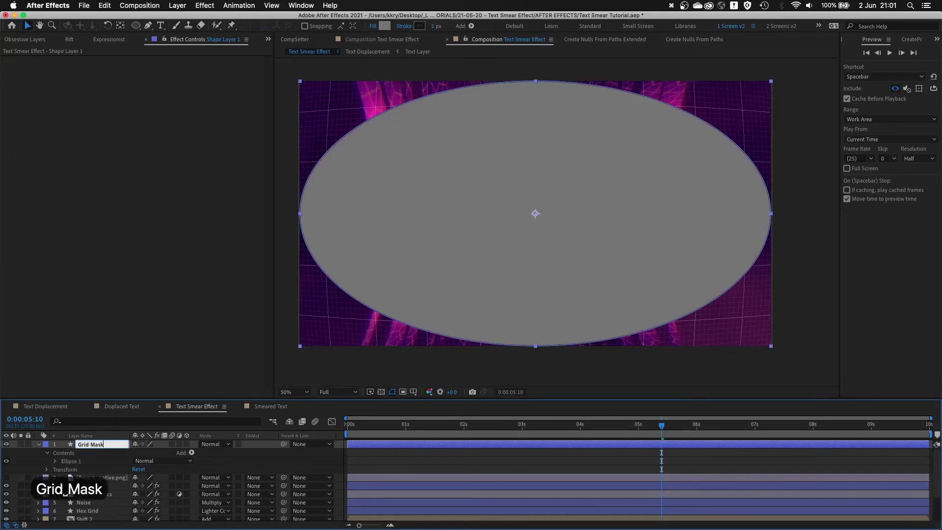
{"action": "key", "text": "Return"}
Filter the timeline for size, set the Grid Mask ellipse's Size to 200 by 200, and solo the layer.
{"action": "key", "text": "super+f"}
{"action": "type", "text": "size"}
{"action": "left_click", "coordinate": [147, 479]}
{"action": "type", "text": "200"}
{"action": "key", "text": "Tab"}
{"action": "type", "text": "200"}
{"action": "key", "text": "Return"}
{"action": "double_click", "coordinate": [56, 461]}
{"action": "left_click", "coordinate": [87, 478]}
{"action": "key", "text": "BackSpace"}
{"action": "left_click", "coordinate": [20, 444]}
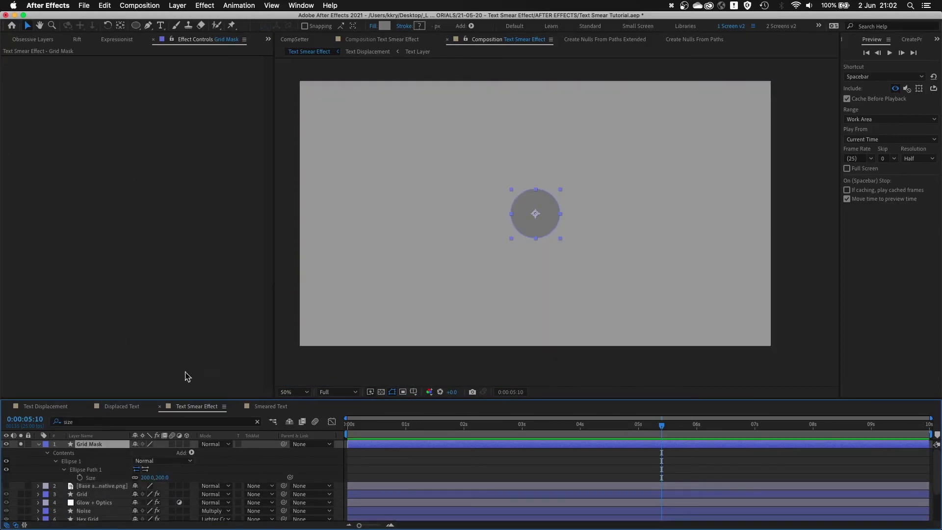
Set the Grid Mask ellipse's Size to 1000 by 1000.
{"action": "left_click", "coordinate": [172, 477]}
{"action": "type", "text": "1000"}
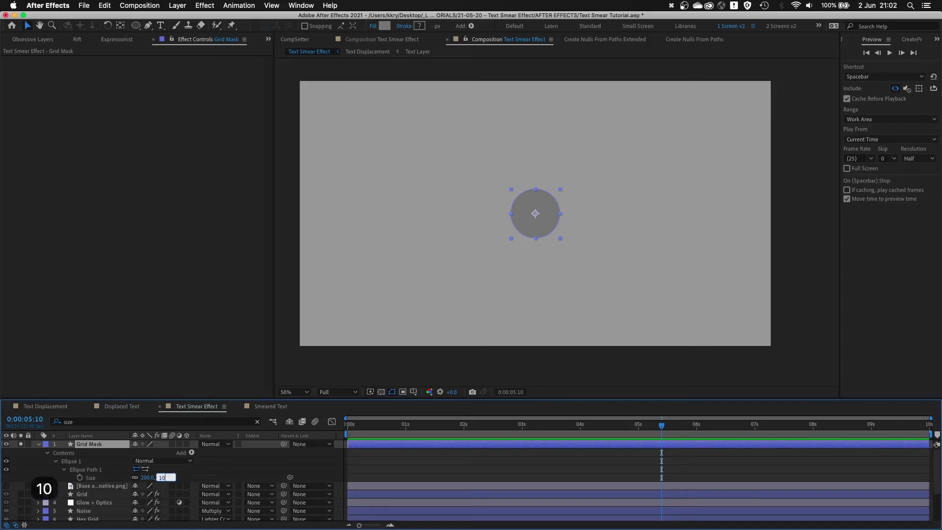
{"action": "key", "text": "Return"}
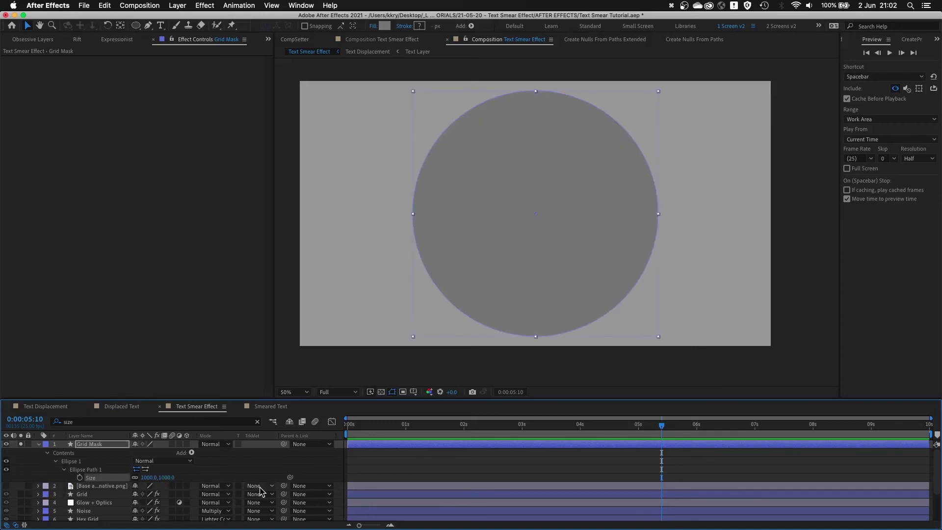
{"action": "left_click", "coordinate": [254, 475]}
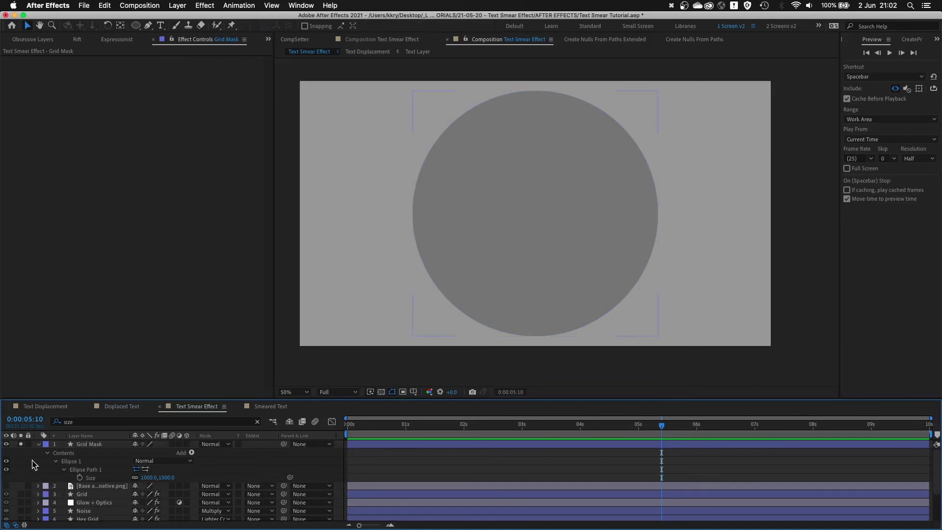
Add a Fast Box Blur to Grid Mask with Repeat Edge Pixels enabled and a Blur Radius of 75.
{"action": "left_click", "coordinate": [100, 444]}
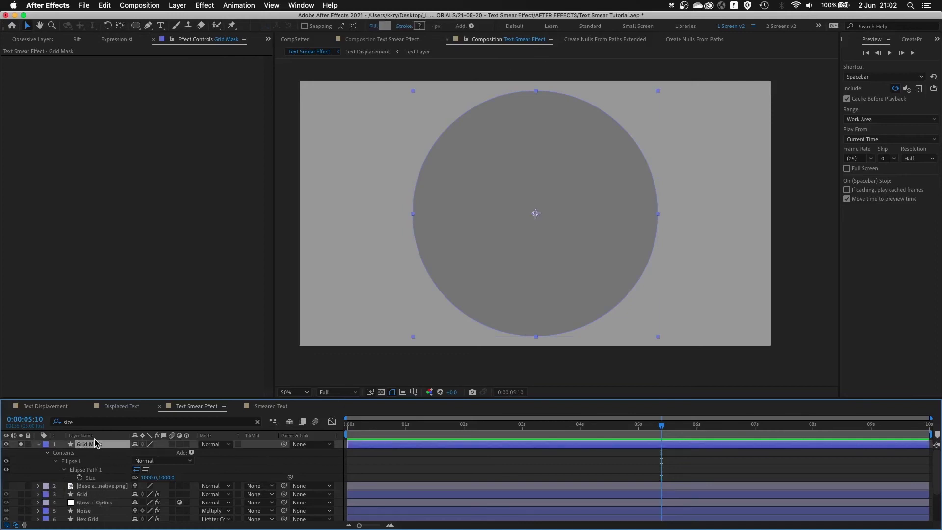
{"action": "key", "text": "ctrl+space"}
{"action": "type", "text": "fas"}
{"action": "key", "text": "Return"}
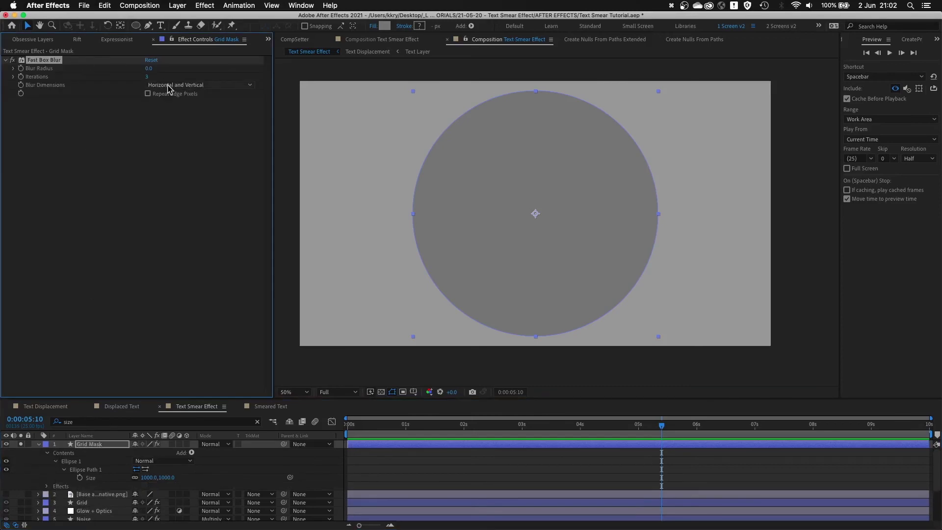
{"action": "left_click", "coordinate": [173, 95]}
{"action": "left_click", "coordinate": [173, 98]}
{"action": "left_click", "coordinate": [149, 69]}
{"action": "type", "text": "200"}
{"action": "key", "text": "Return"}
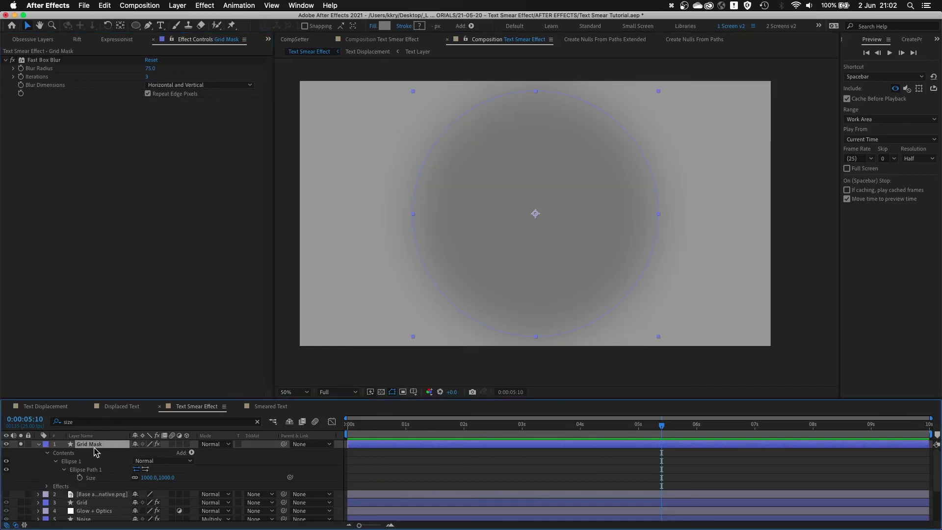
Place Grid Mask directly above the Grid layer, use it as Grid's Alpha Inverted Matte, and turn off Grid's solo.
{"action": "left_click_drag", "start_coordinate": [95, 450], "coordinate": [93, 498]}
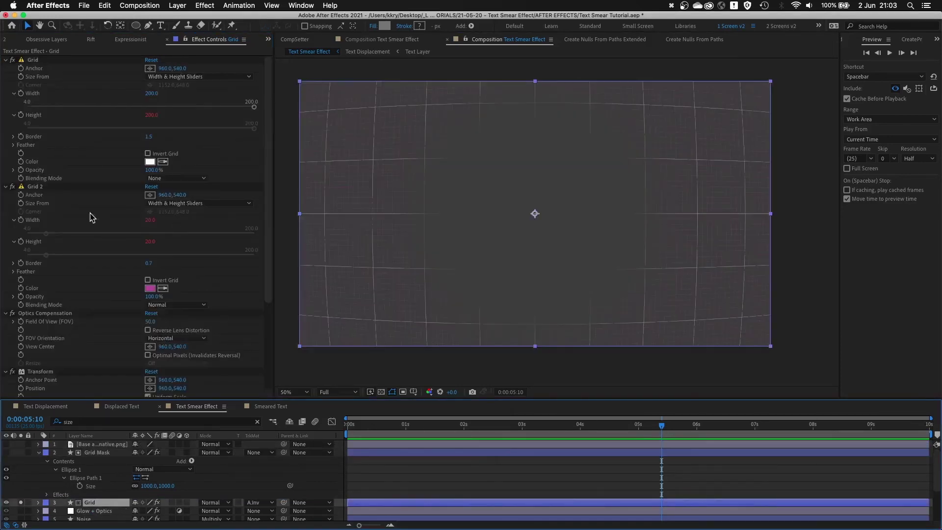
{"action": "left_click", "coordinate": [98, 452]}
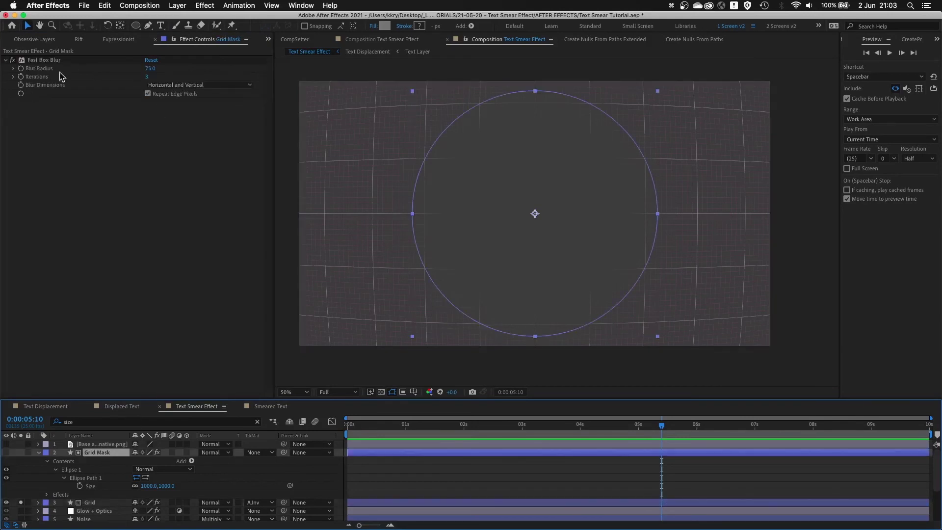
{"action": "left_click", "coordinate": [270, 504]}
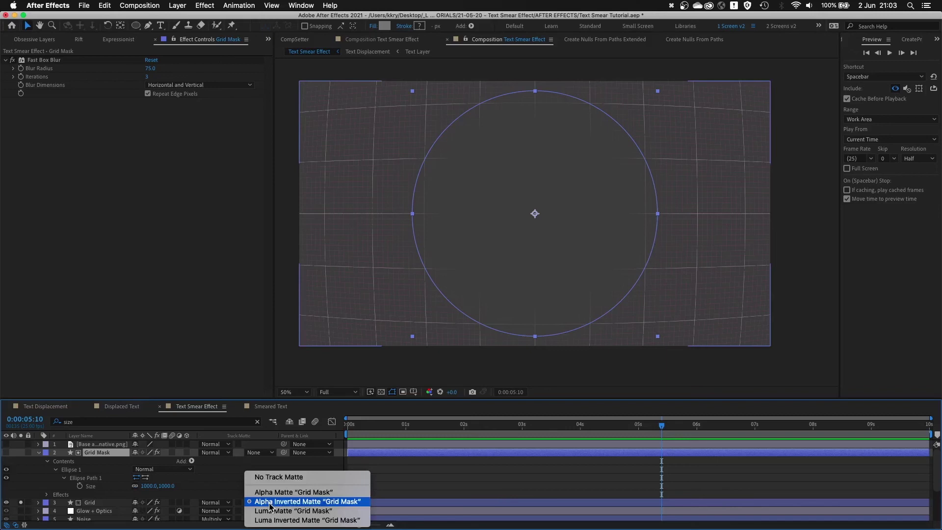
{"action": "left_click", "coordinate": [276, 503]}
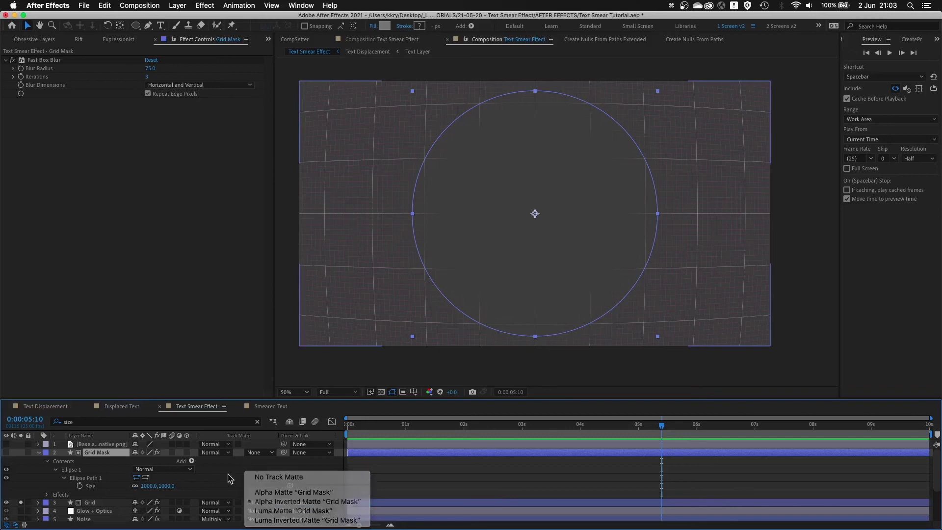
{"action": "left_click", "coordinate": [392, 371]}
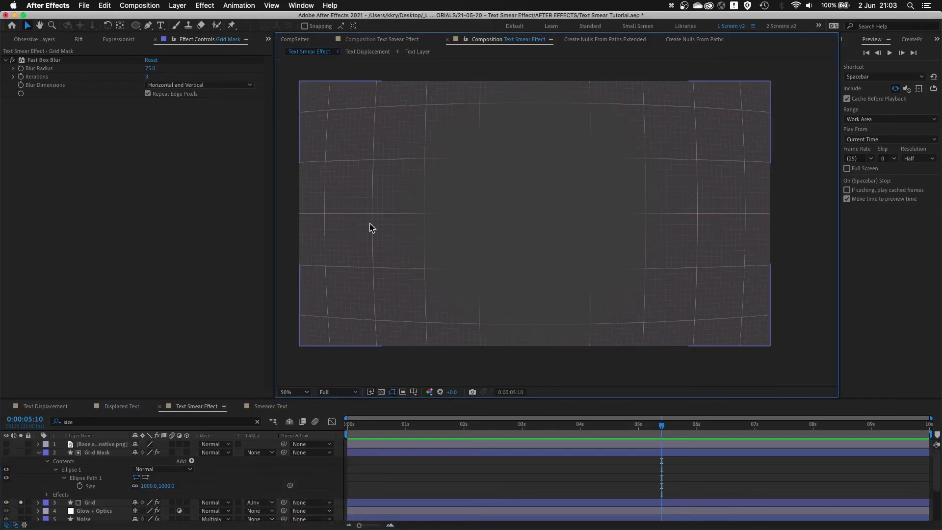
{"action": "left_click", "coordinate": [98, 459]}
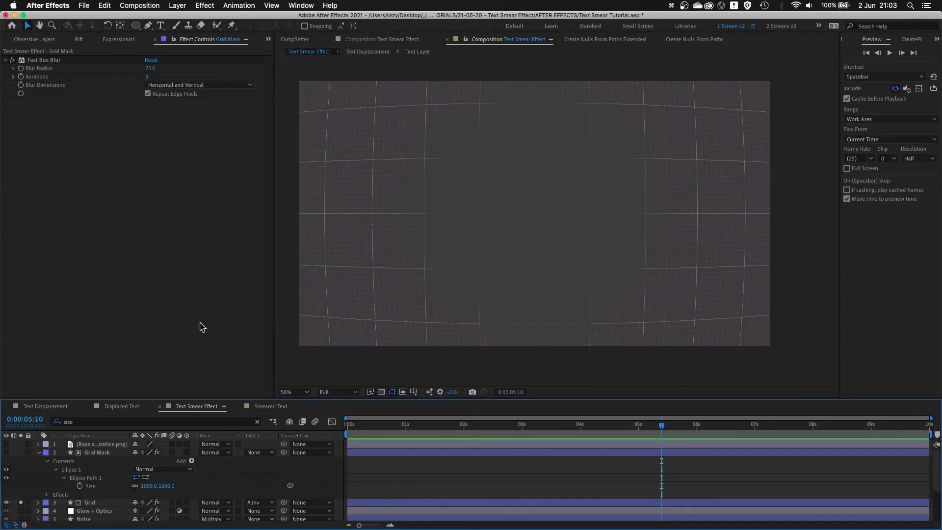
{"action": "left_click", "coordinate": [21, 502]}
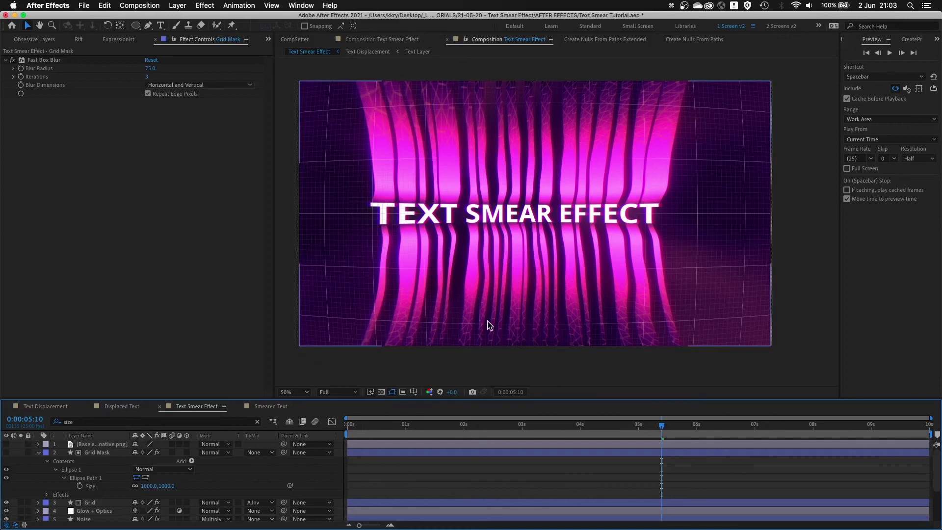
Set the Grid layer's blending mode to Color Dodge.
{"action": "left_click", "coordinate": [102, 503]}
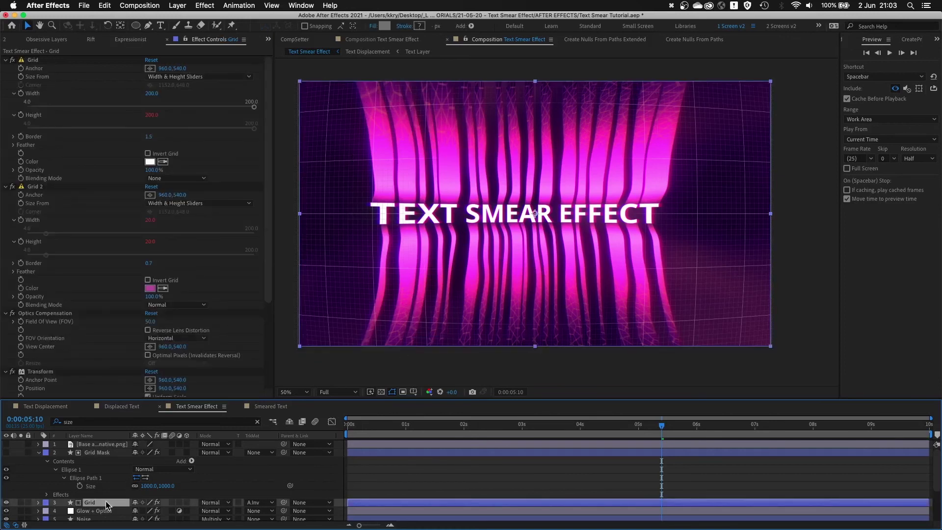
{"action": "left_click", "coordinate": [218, 502]}
{"action": "left_click", "coordinate": [216, 257]}
{"action": "scroll", "coordinate": [350, 315], "scroll_direction": "up", "scroll_amount": 1}
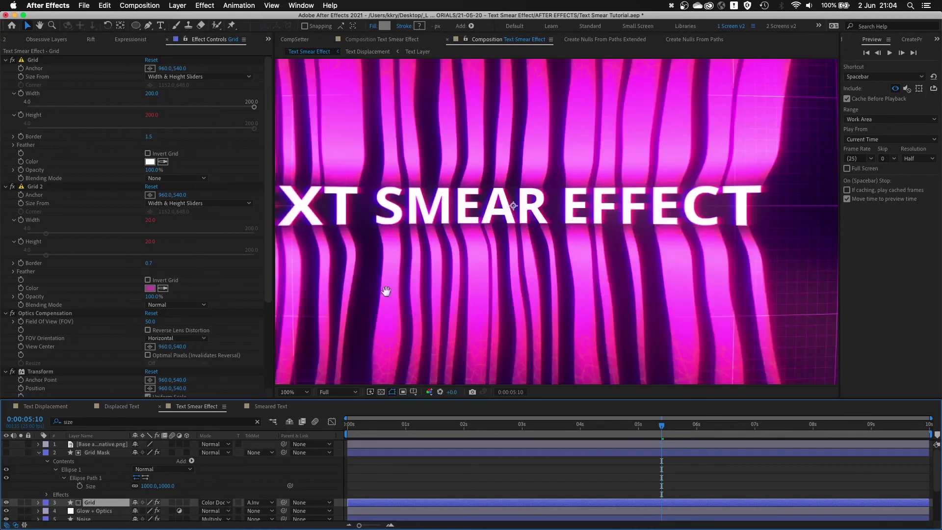
{"action": "left_click_drag", "start_coordinate": [385, 292], "coordinate": [615, 202]}
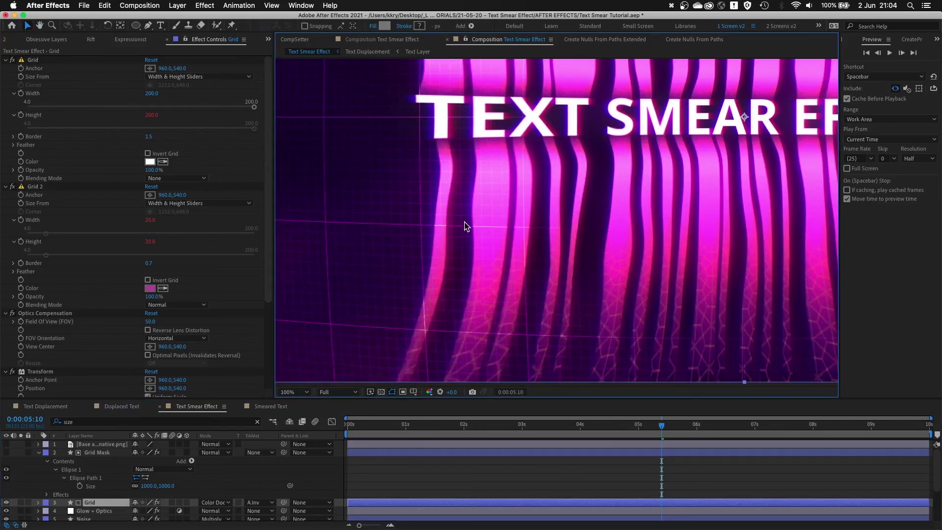
{"action": "left_click", "coordinate": [32, 59]}
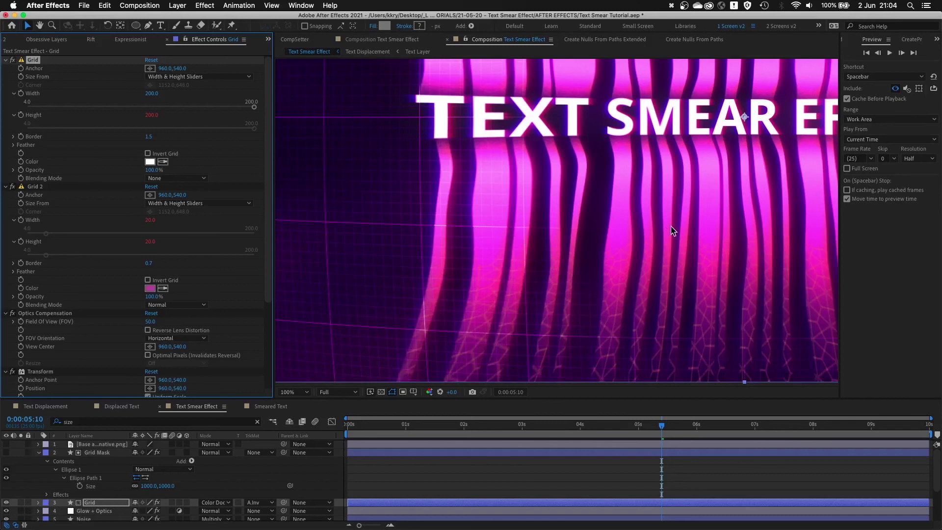
{"action": "left_click_drag", "start_coordinate": [671, 228], "coordinate": [489, 177]}
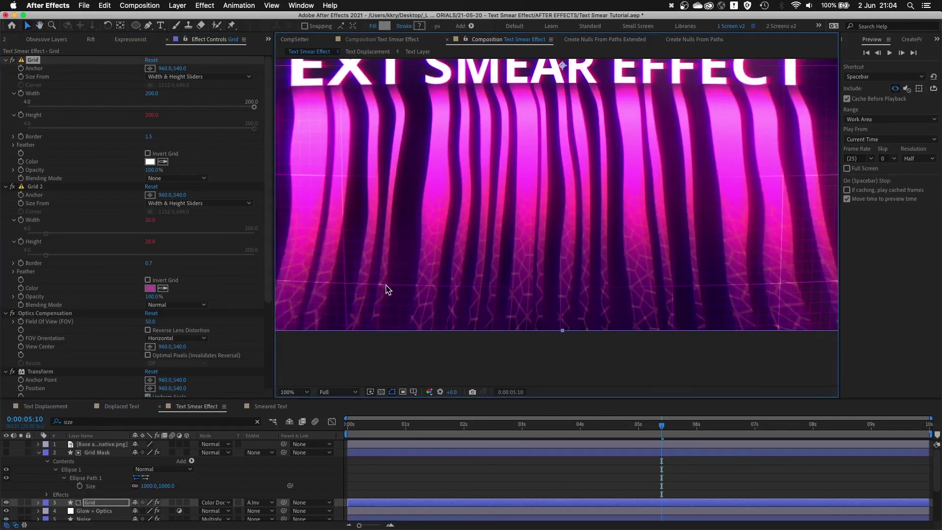
{"action": "left_click_drag", "start_coordinate": [667, 282], "coordinate": [465, 280]}
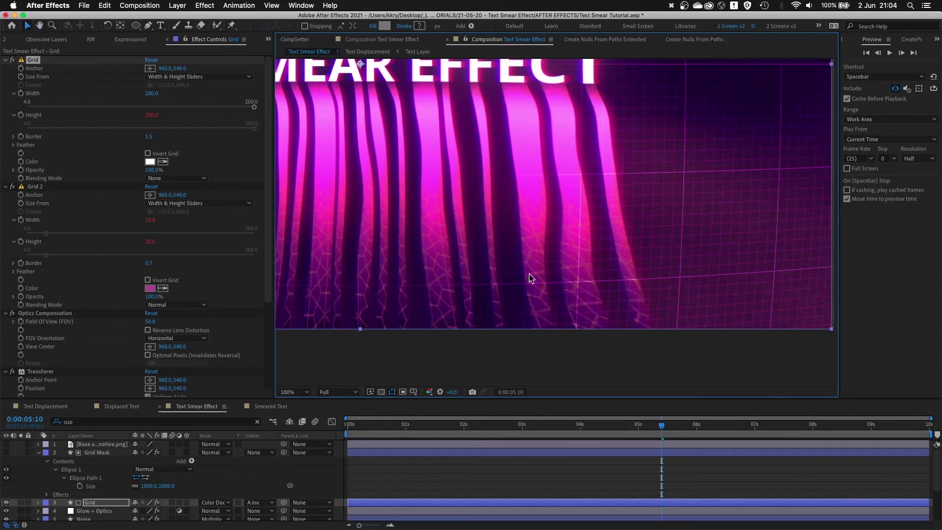
{"action": "scroll", "coordinate": [529, 278], "scroll_direction": "down", "scroll_amount": 2}
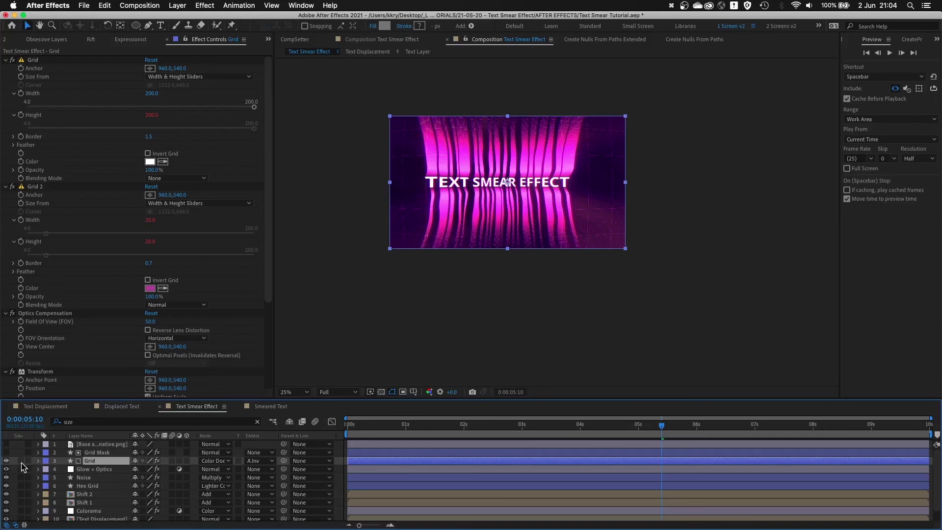
Keyframe the first Grid effect's Width at 0 and 1 seconds, with 150 at 1 second, and add the expression loopOut("pingpong");.
{"action": "key", "text": "Home"}
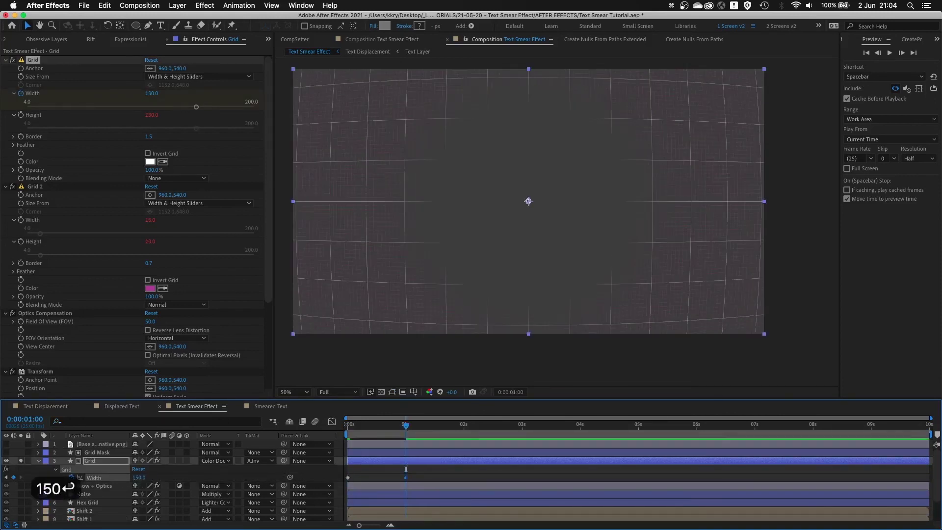
{"action": "left_click", "coordinate": [71, 477], "text": "alt"}
{"action": "type", "text": "loopOut(\"pingpong\");"}
Adjust the first Width keyframe on the value graph to about 250 and show the post-expression graph.
{"action": "left_click_drag", "start_coordinate": [406, 425], "coordinate": [465, 441]}
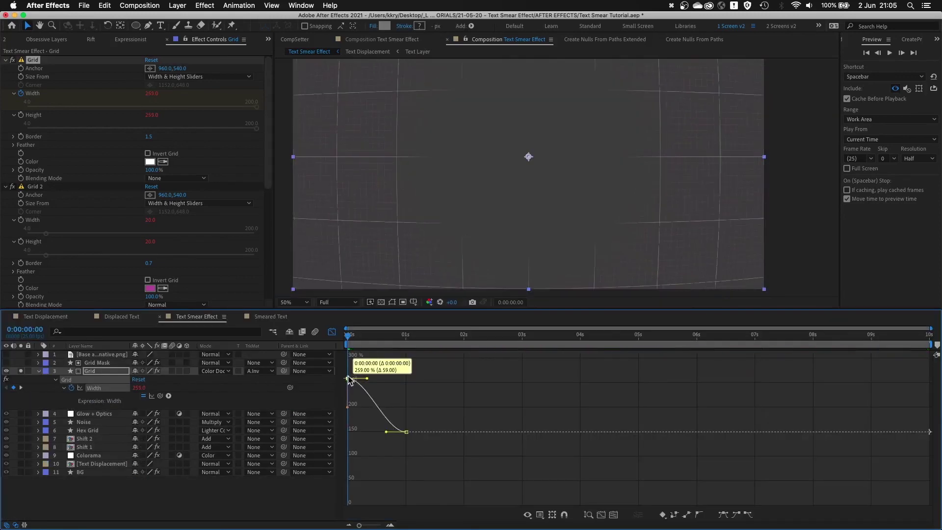
{"action": "left_click_drag", "start_coordinate": [350, 379], "coordinate": [348, 384]}
{"action": "left_click", "coordinate": [425, 403]}
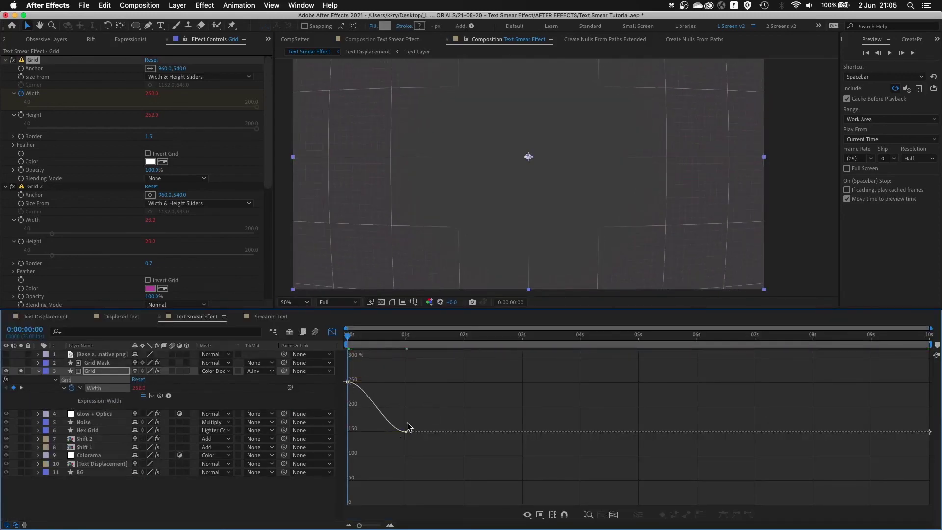
{"action": "left_click", "coordinate": [152, 396]}
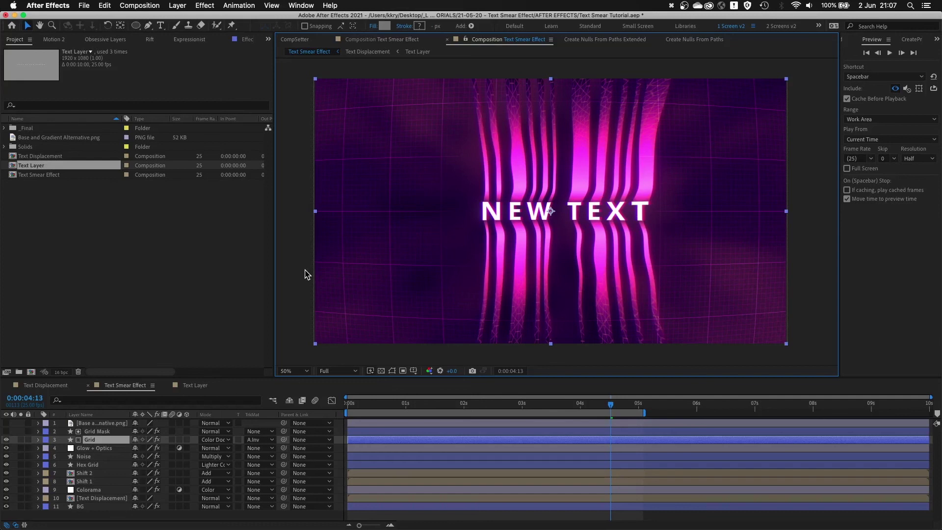
Select the Noise and Hex Grid layers in turn to inspect them in the Text Smear Effect composition.
{"action": "left_click", "coordinate": [99, 517]}
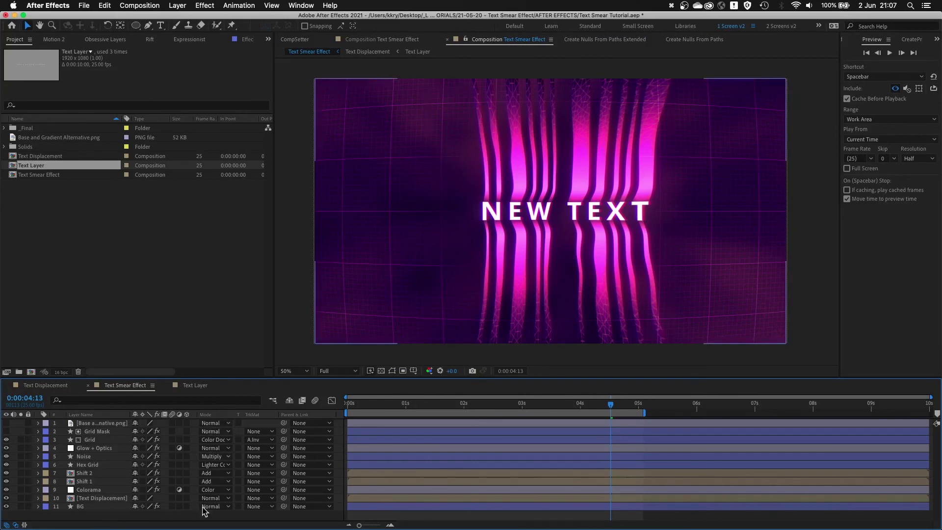
{"action": "left_click", "coordinate": [87, 457]}
{"action": "left_click", "coordinate": [89, 466]}
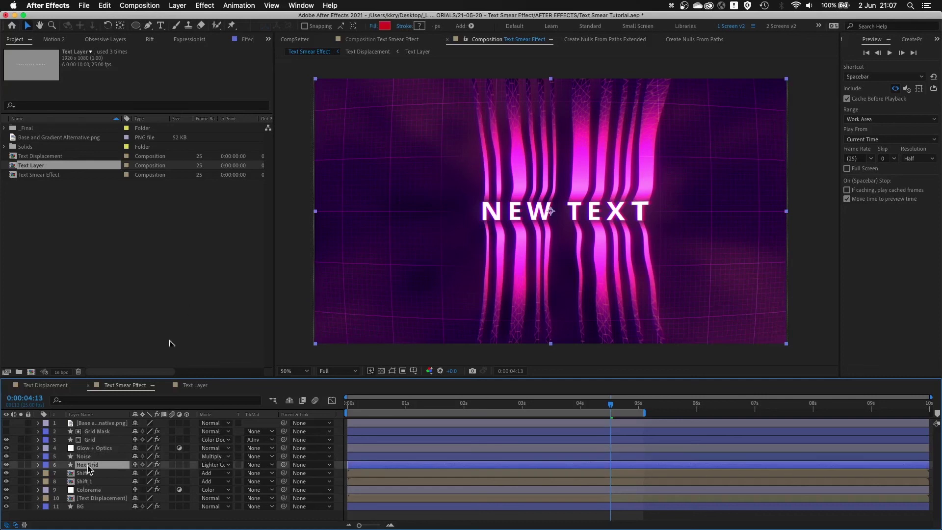